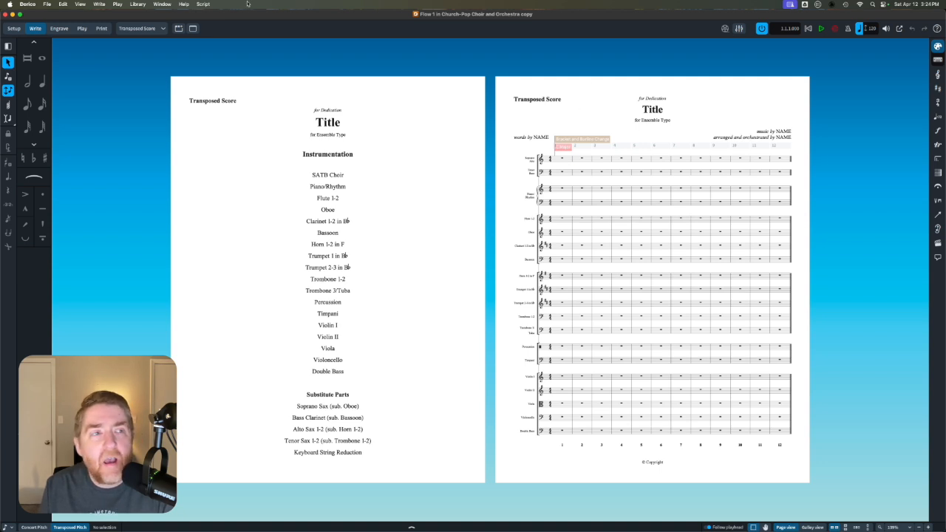
- Set the project title to "I Will Sing of My Redeemer" in the project info
{"action": "left_click", "coordinate": [49, 4]}
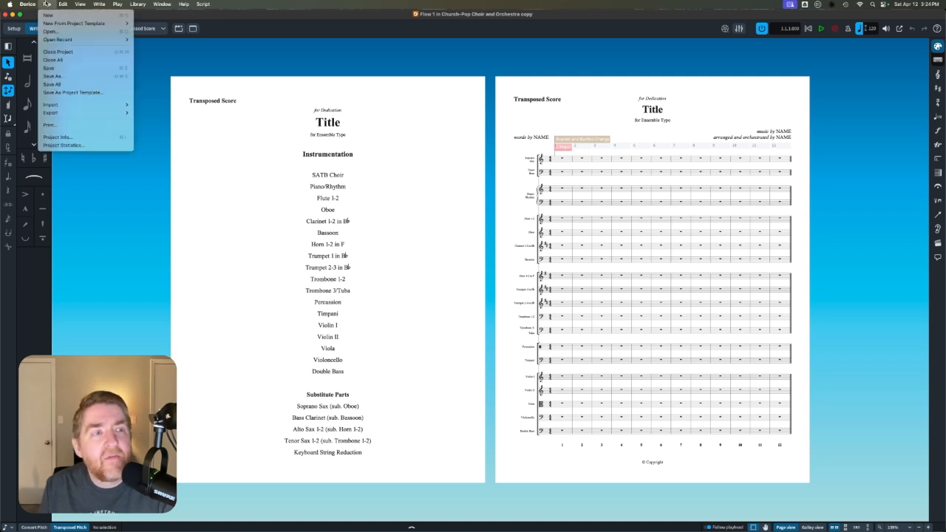
{"action": "left_click", "coordinate": [77, 138]}
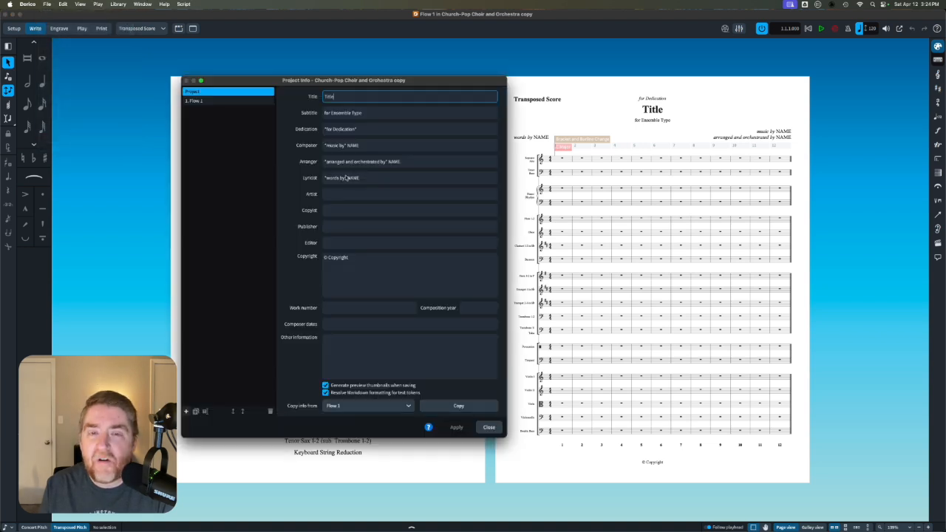
{"action": "double_click", "coordinate": [342, 96]}
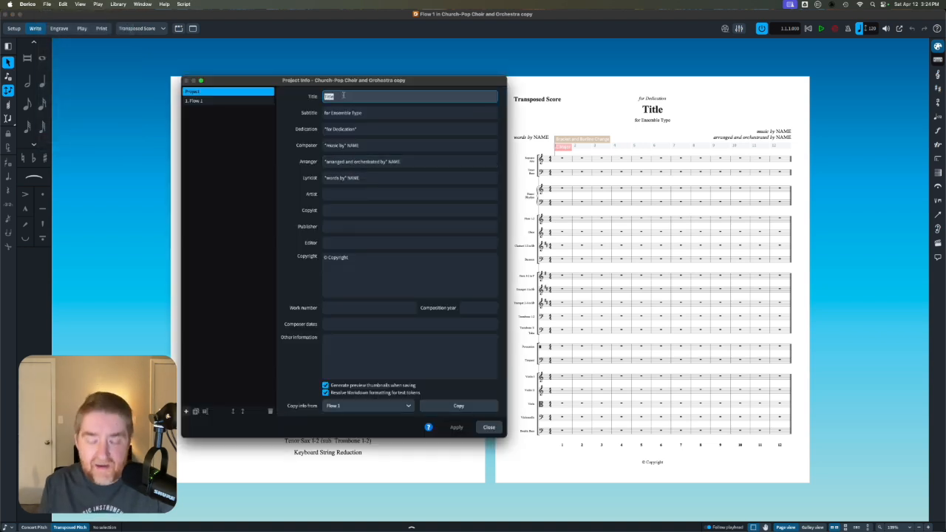
{"action": "key", "text": "BackSpace"}
{"action": "type", "text": "I Will Sing"}
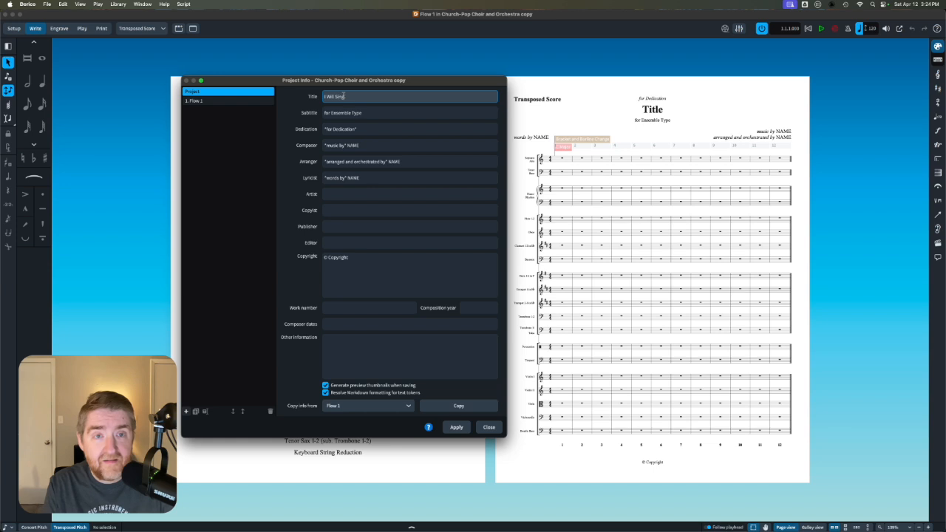
{"action": "type", "text": " of My Rede"}
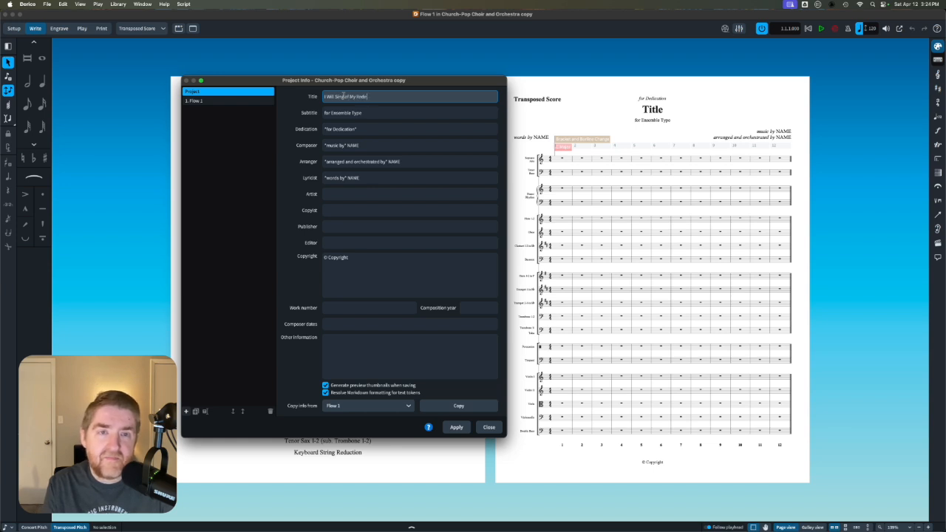
{"action": "type", "text": "emer"}
- Replace the NAME placeholder in the composer credit with the composer's full name in capitals and apply the project info
{"action": "left_click", "coordinate": [359, 145]}
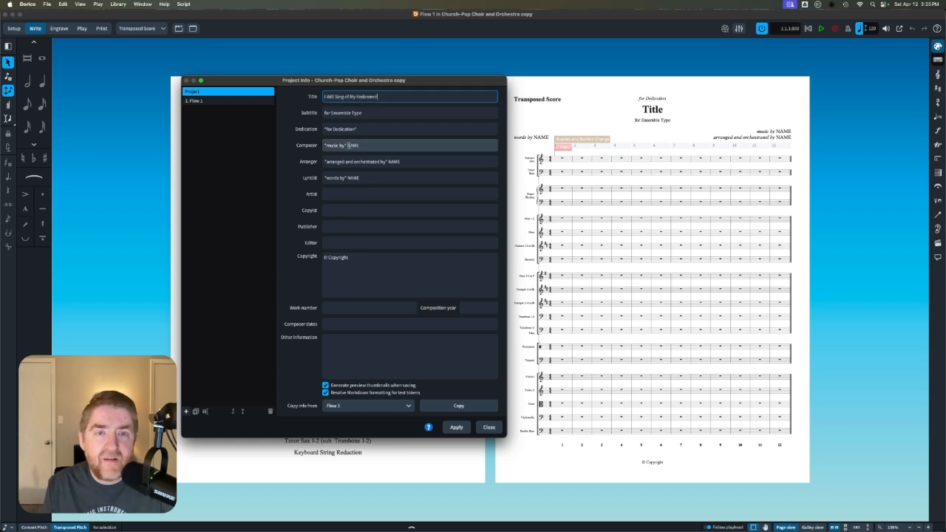
{"action": "left_click_drag", "start_coordinate": [348, 145], "coordinate": [382, 145]}
{"action": "type", "text": "MIC"}
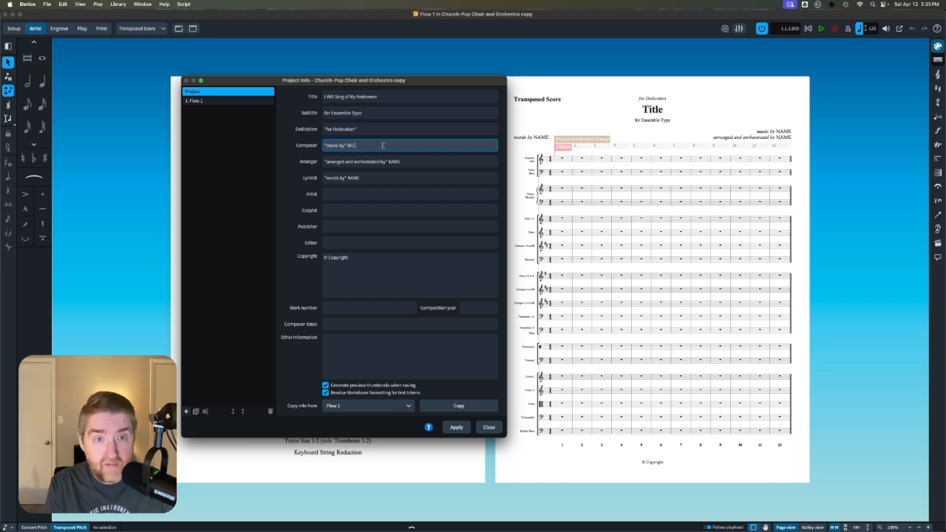
{"action": "type", "text": "HAEL WARE"}
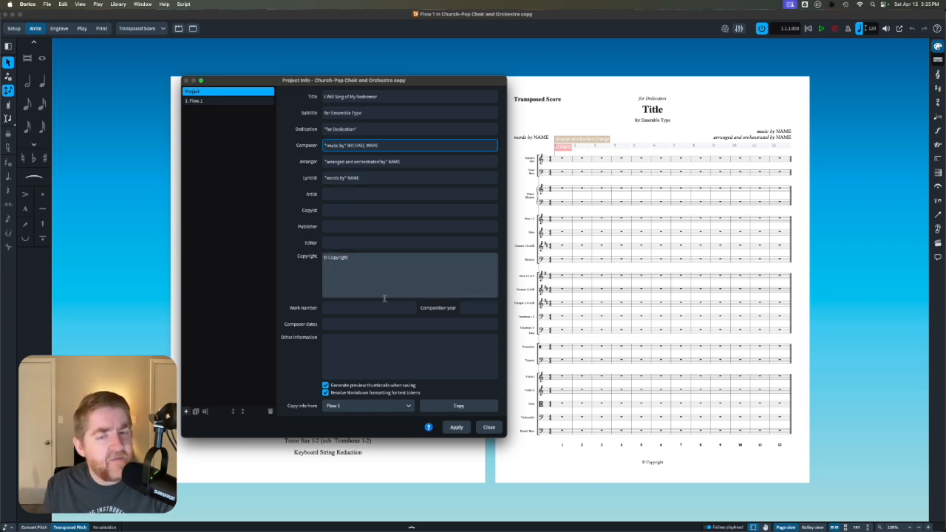
{"action": "left_click", "coordinate": [458, 427]}
{"action": "left_click", "coordinate": [488, 428]}
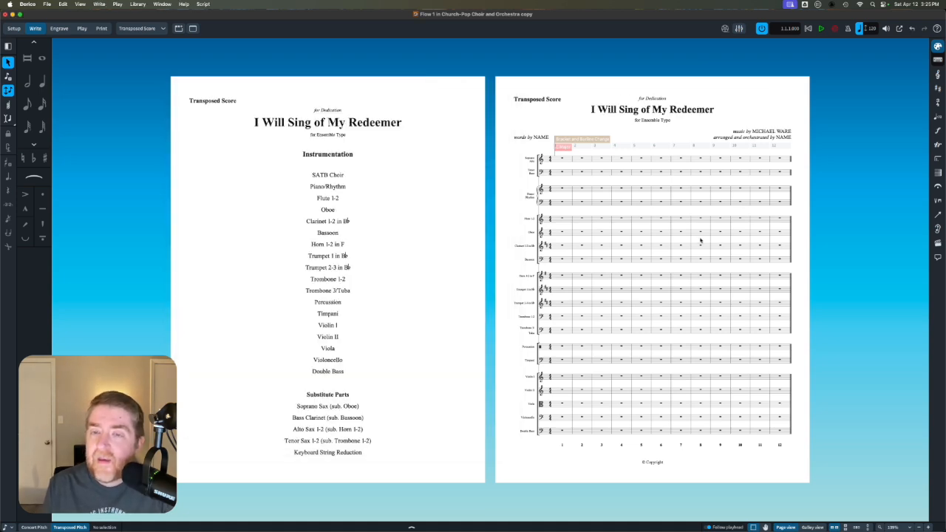
- Enter four eighth-note dyads and one half-note dyad in bar 1 of the Flute 1-2 staff
{"action": "scroll", "coordinate": [700, 241], "scroll_direction": "up", "scroll_amount": 5}
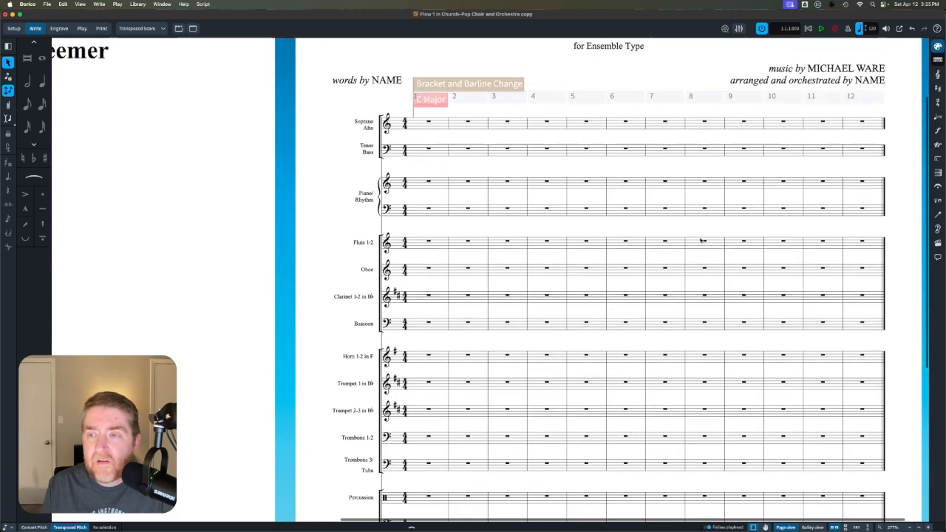
{"action": "scroll", "coordinate": [700, 240], "scroll_direction": "up", "scroll_amount": 3}
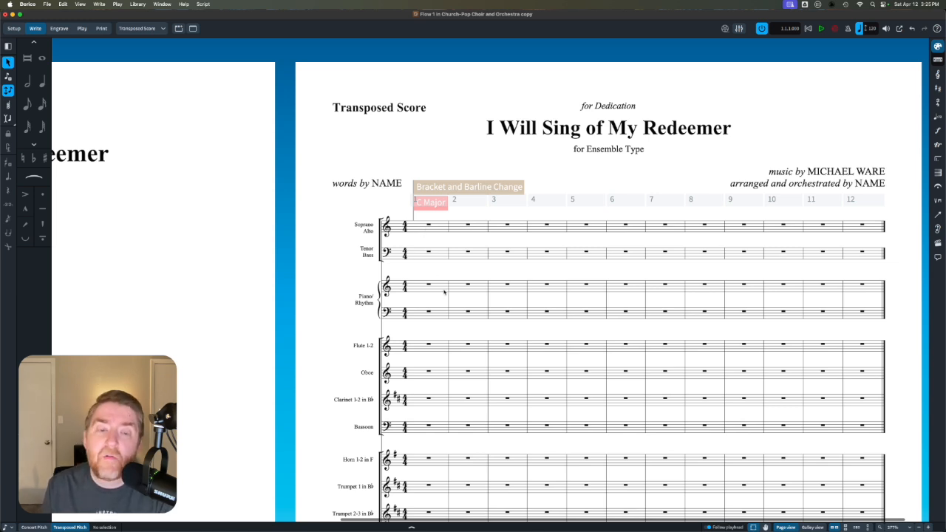
{"action": "scroll", "coordinate": [444, 292], "scroll_direction": "down", "scroll_amount": 5}
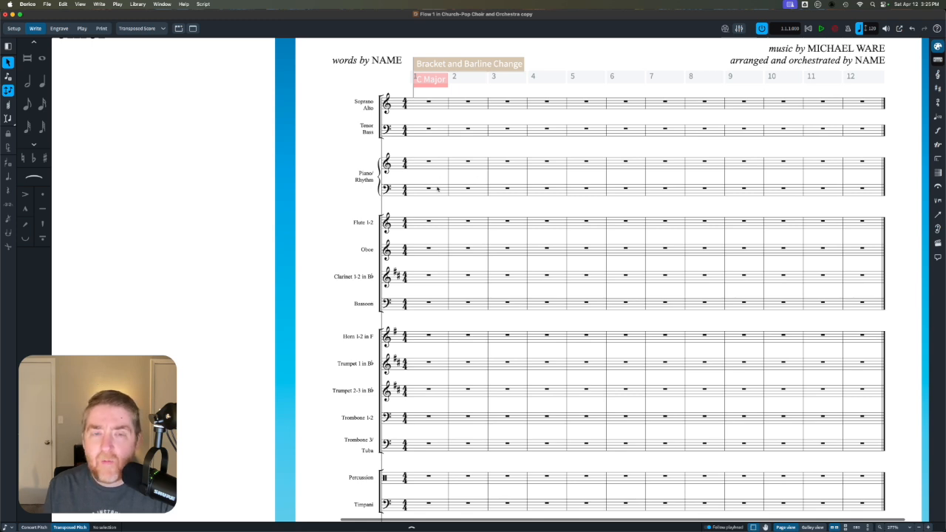
{"action": "left_click", "coordinate": [427, 222]}
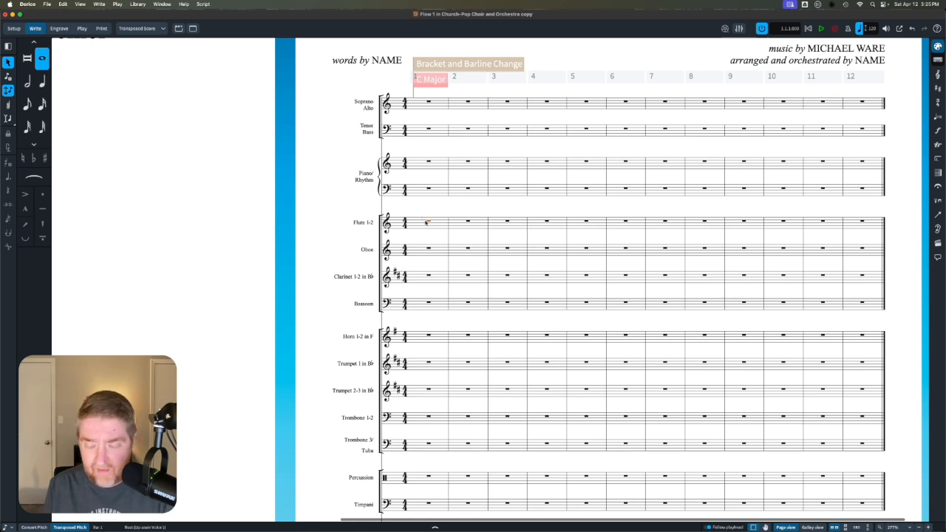
{"action": "key", "text": "Return"}
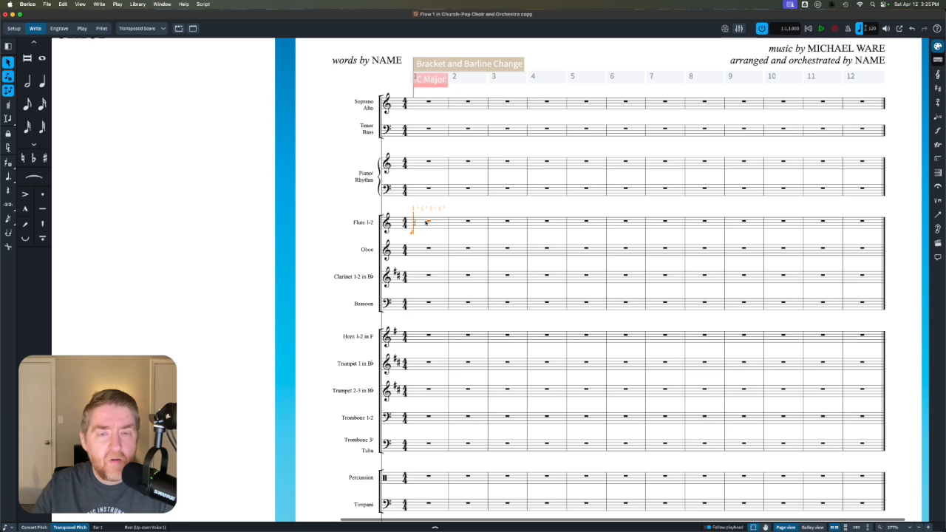
{"action": "key", "text": "k"}
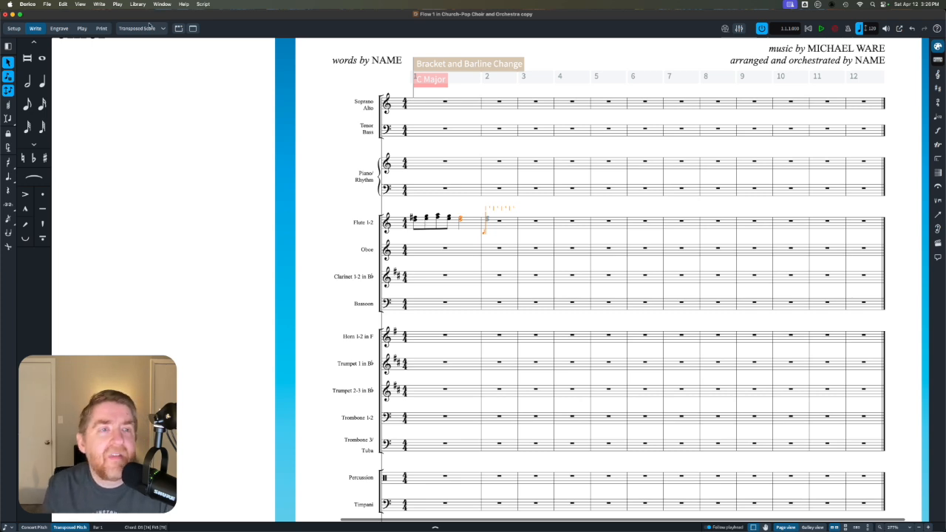
- Open the Flute 1-2 part layout and show a sharp on the lower note of the third eighth-note dyad
{"action": "left_click", "coordinate": [142, 28]}
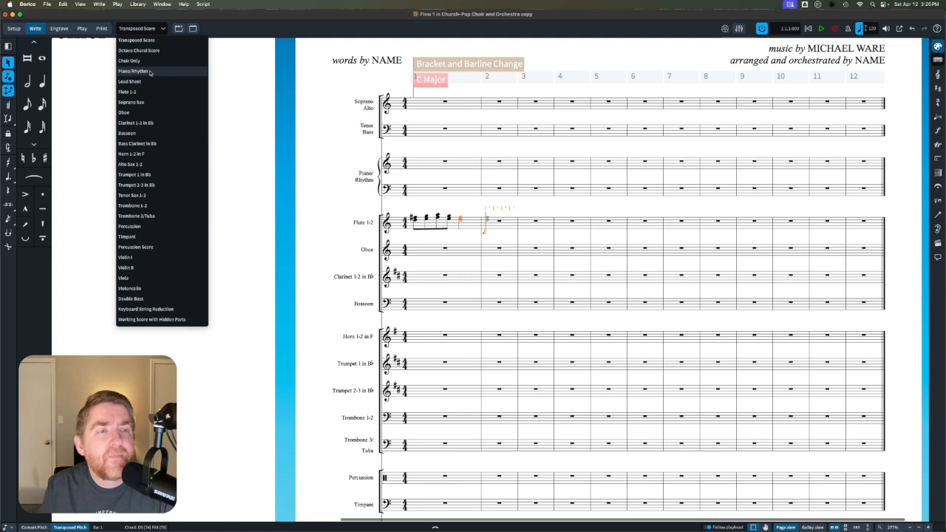
{"action": "left_click", "coordinate": [147, 92]}
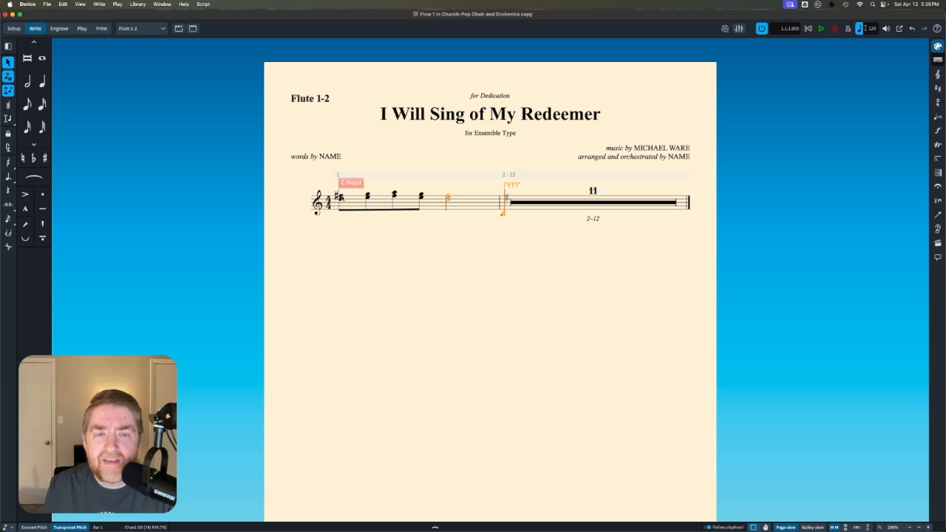
{"action": "left_click", "coordinate": [394, 196]}
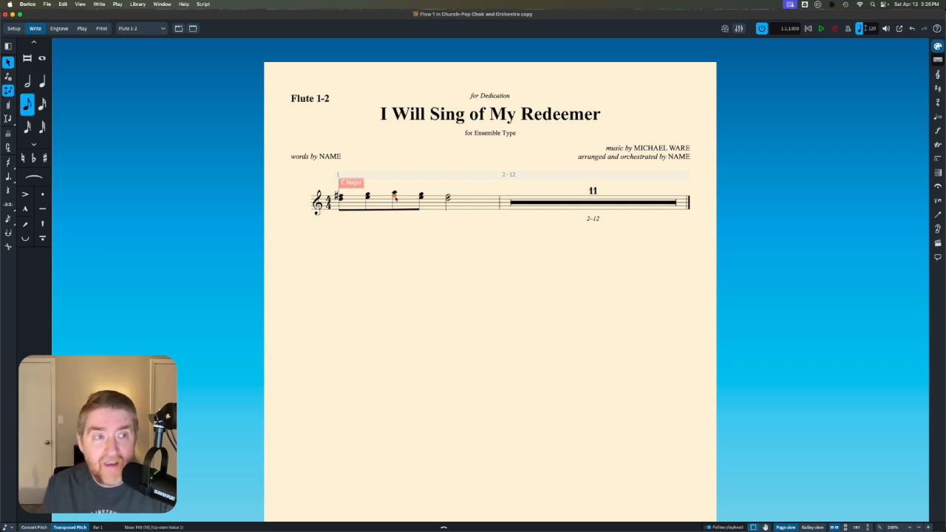
{"action": "left_click", "coordinate": [45, 157]}
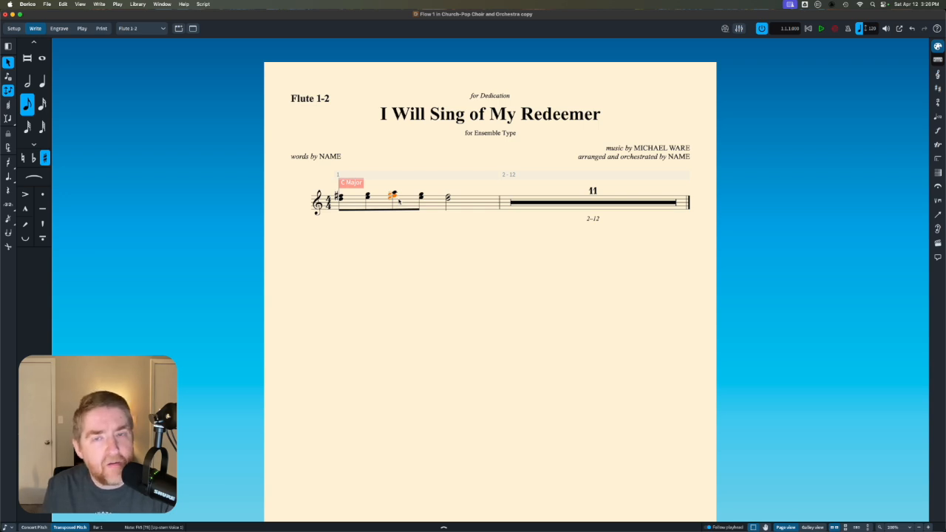
- Return to the Transposed Score layout and examine how the flute edit and the instrument staves appear there
{"action": "left_click", "coordinate": [135, 27]}
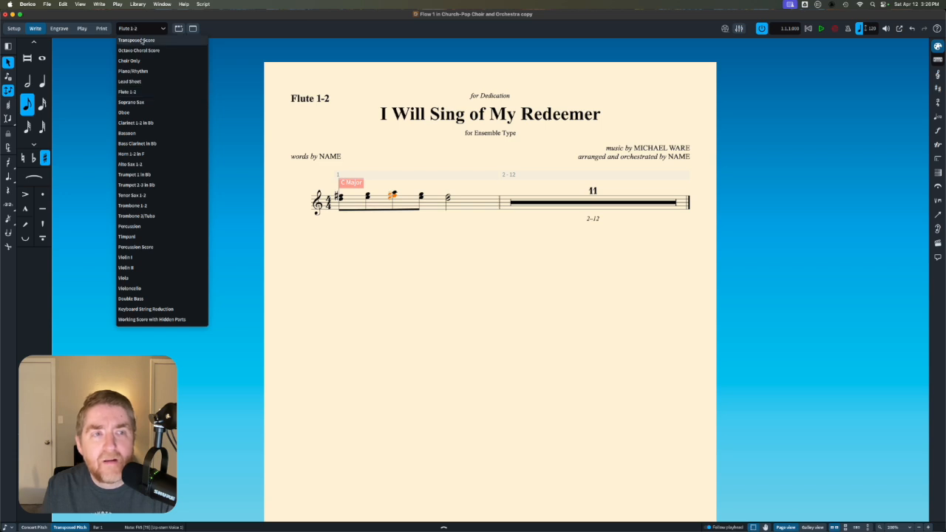
{"action": "left_click", "coordinate": [140, 40]}
{"action": "scroll", "coordinate": [376, 128], "scroll_direction": "up", "scroll_amount": 2}
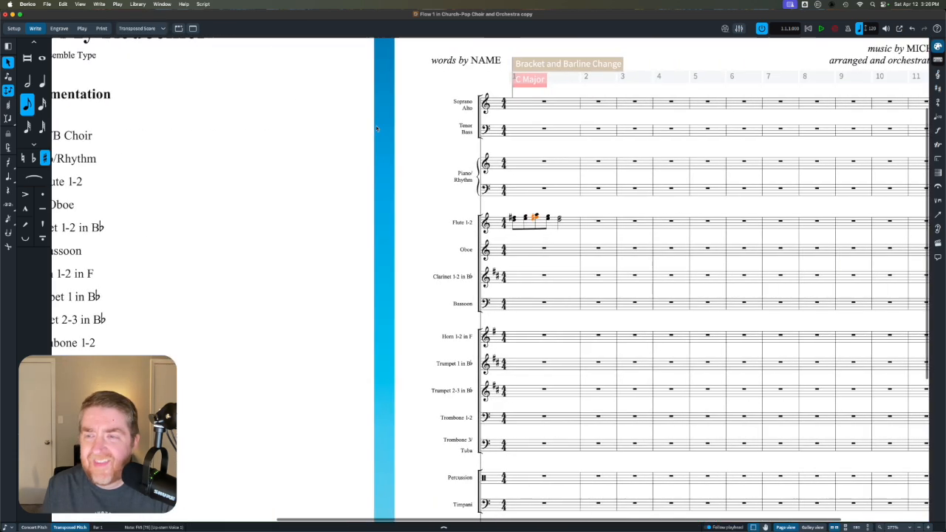
{"action": "scroll", "coordinate": [376, 128], "scroll_direction": "right", "scroll_amount": 3}
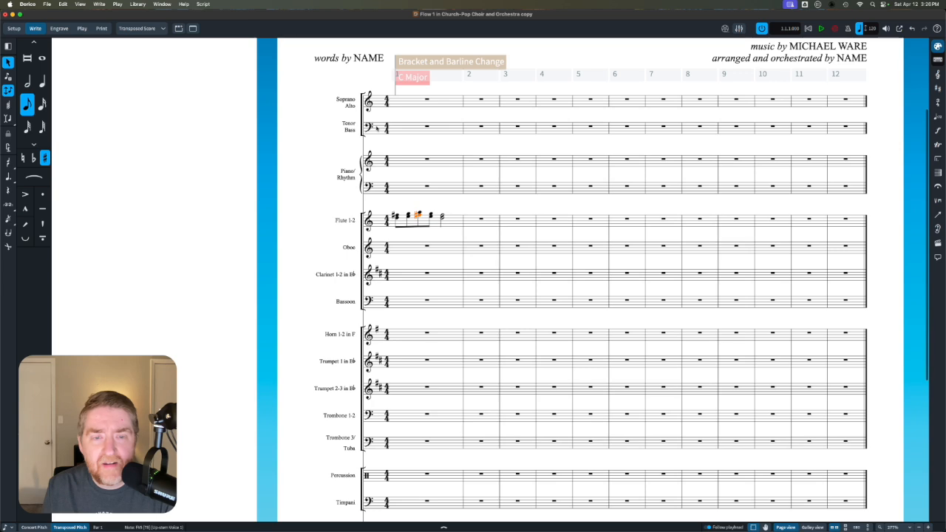
{"action": "scroll", "coordinate": [435, 296], "scroll_direction": "down", "scroll_amount": 5}
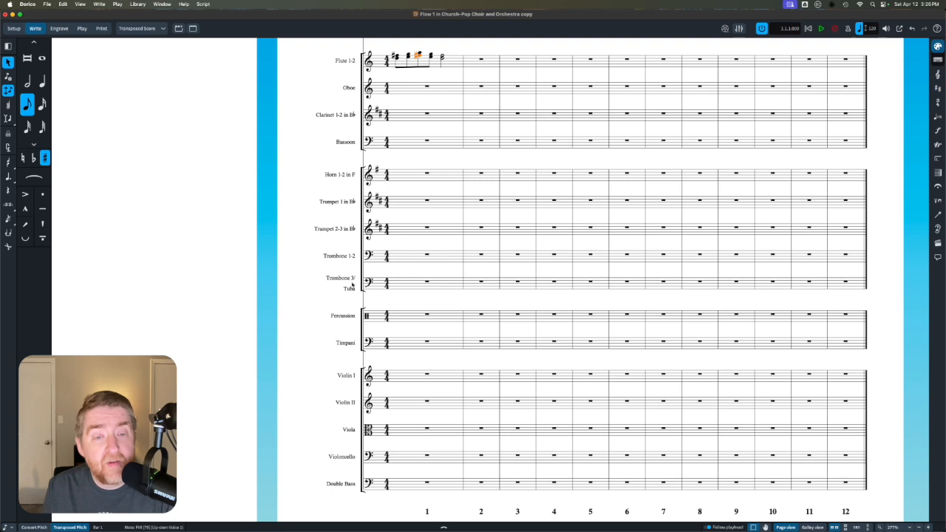
{"action": "scroll", "coordinate": [366, 309], "scroll_direction": "down", "scroll_amount": 3}
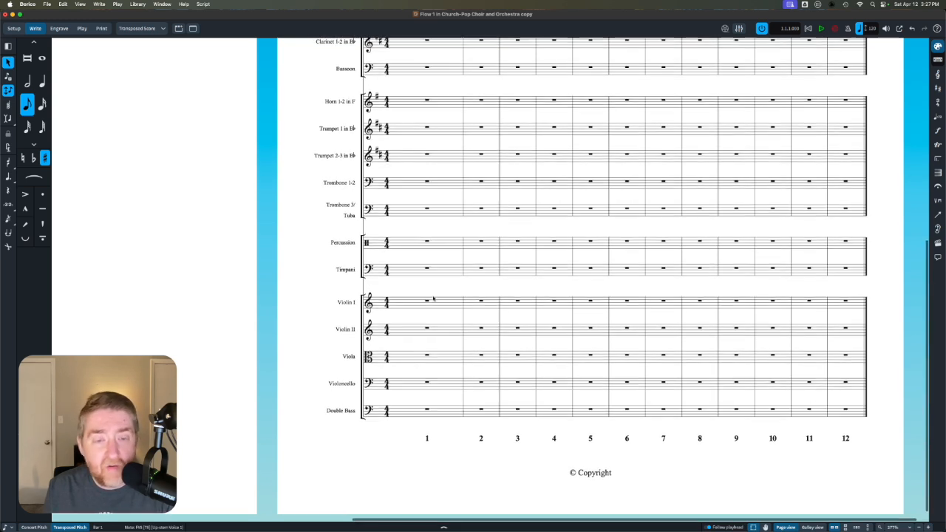
{"action": "scroll", "coordinate": [433, 297], "scroll_direction": "down", "scroll_amount": 1}
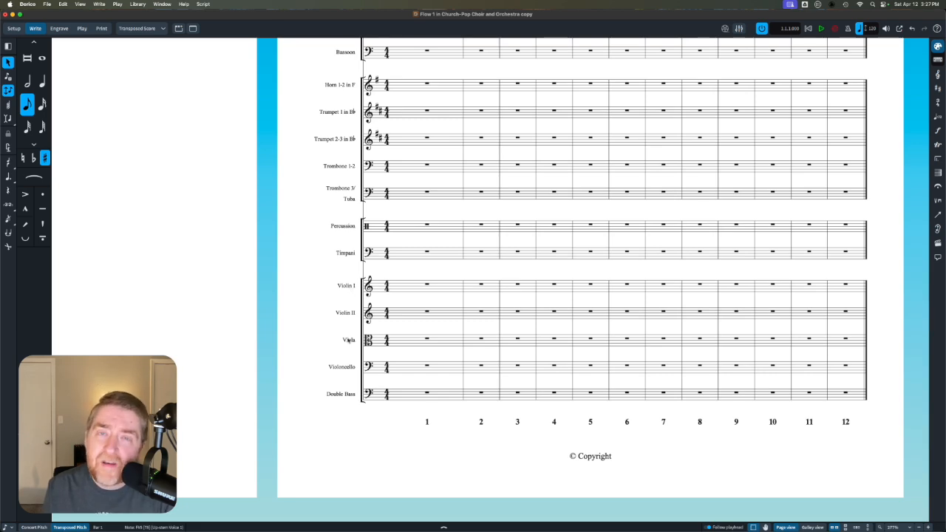
{"action": "scroll", "coordinate": [393, 299], "scroll_direction": "up", "scroll_amount": 5}
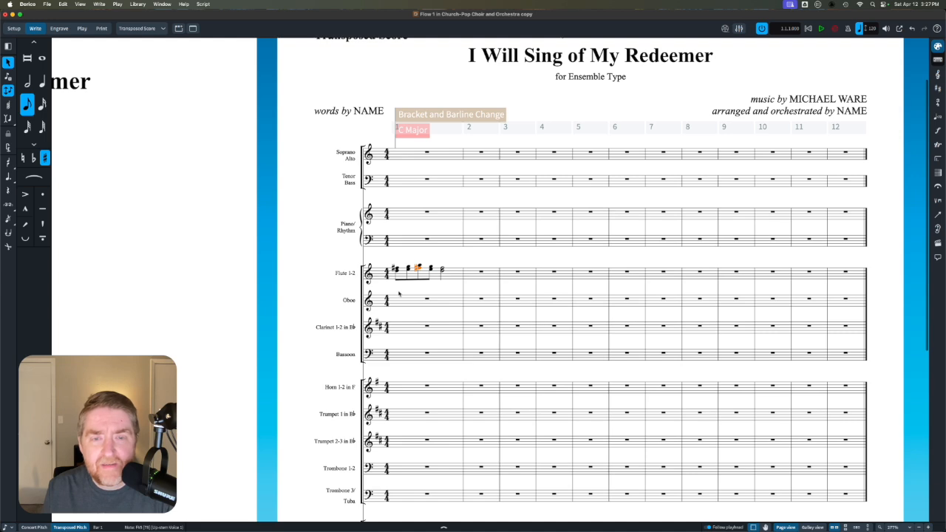
{"action": "scroll", "coordinate": [399, 294], "scroll_direction": "right", "scroll_amount": 1}
{"action": "scroll", "coordinate": [399, 294], "scroll_direction": "up", "scroll_amount": 2}
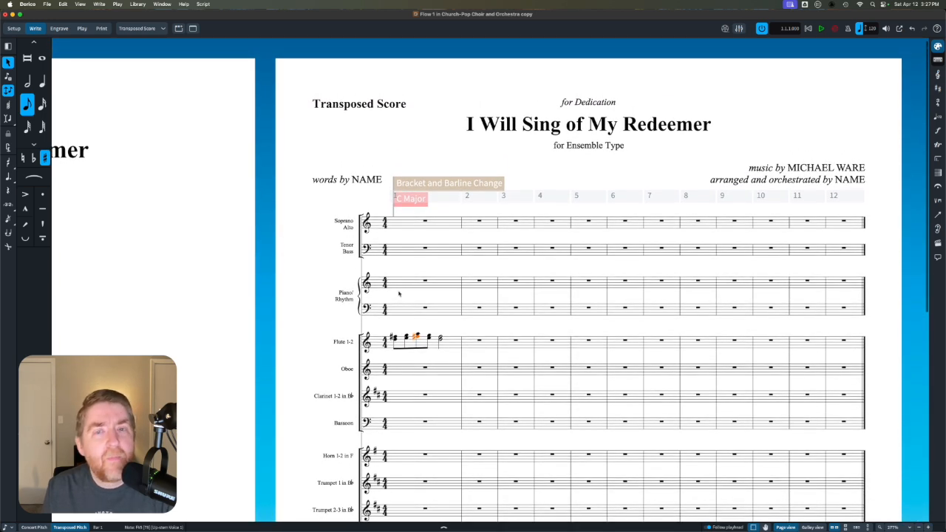
{"action": "scroll", "coordinate": [399, 294], "scroll_direction": "right", "scroll_amount": 2}
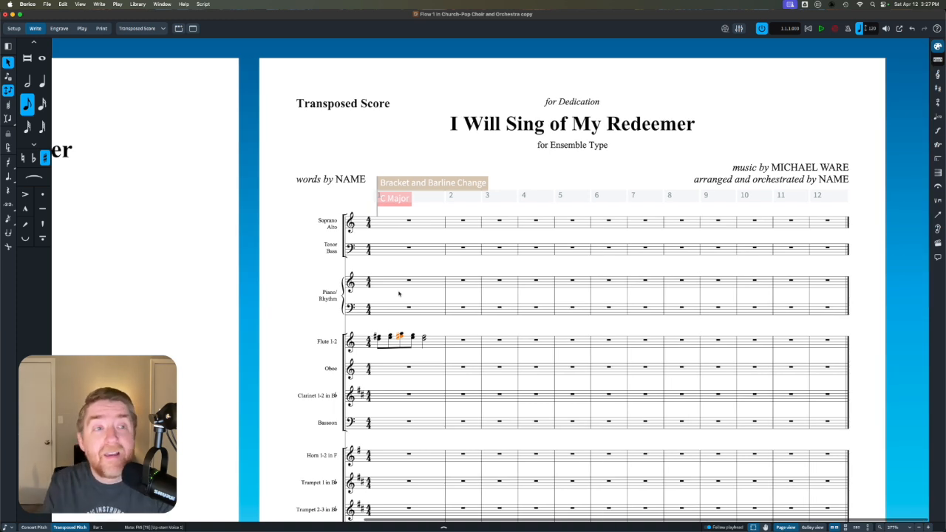
- Switch to the Octavo Choral Score layout and enter four quarter-note chords in bar 1 of the Piano/Rhythm treble staff
{"action": "left_click", "coordinate": [147, 28]}
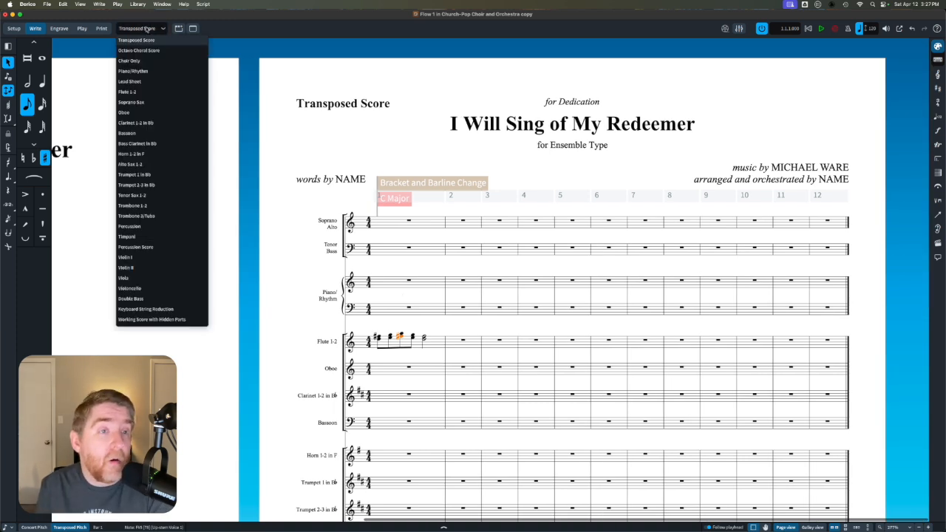
{"action": "left_click", "coordinate": [147, 51]}
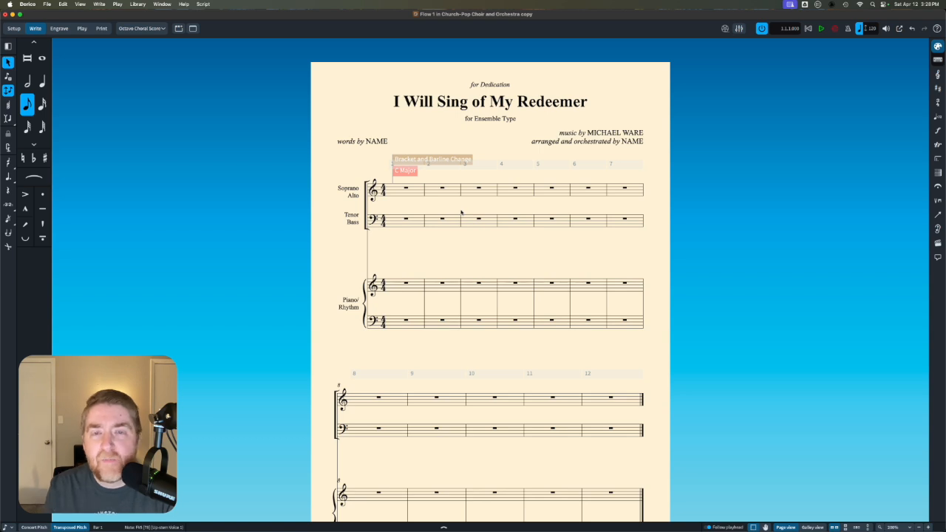
{"action": "scroll", "coordinate": [481, 229], "scroll_direction": "down", "scroll_amount": 3}
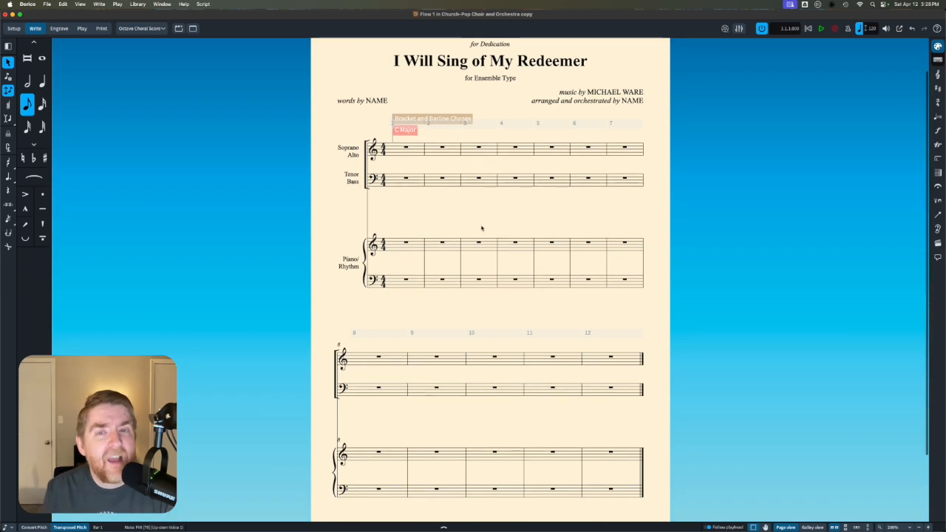
{"action": "scroll", "coordinate": [481, 229], "scroll_direction": "up", "scroll_amount": 3}
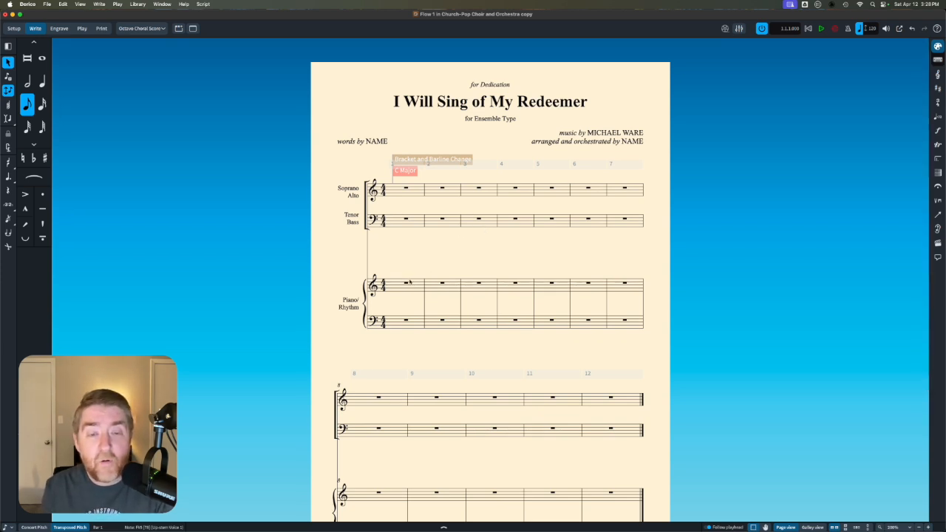
{"action": "key", "text": "comma"}
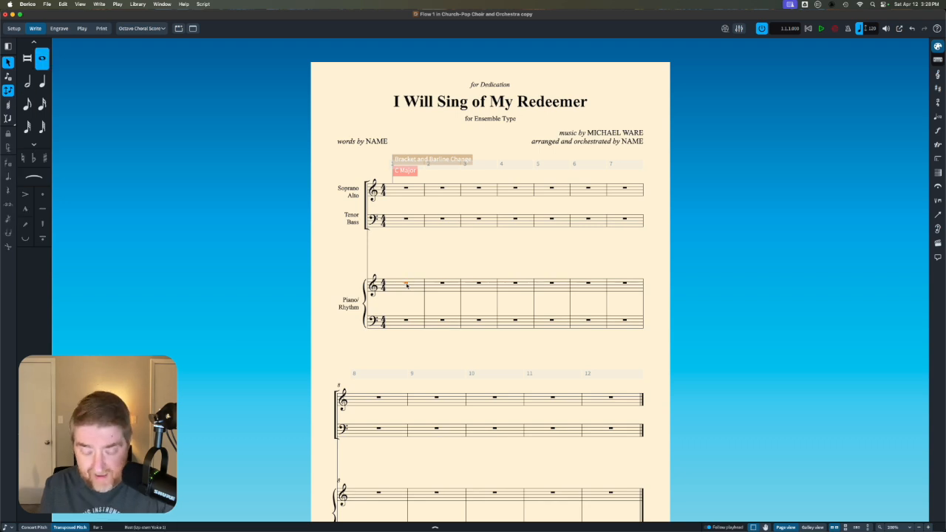
{"action": "key", "text": "shift+n"}
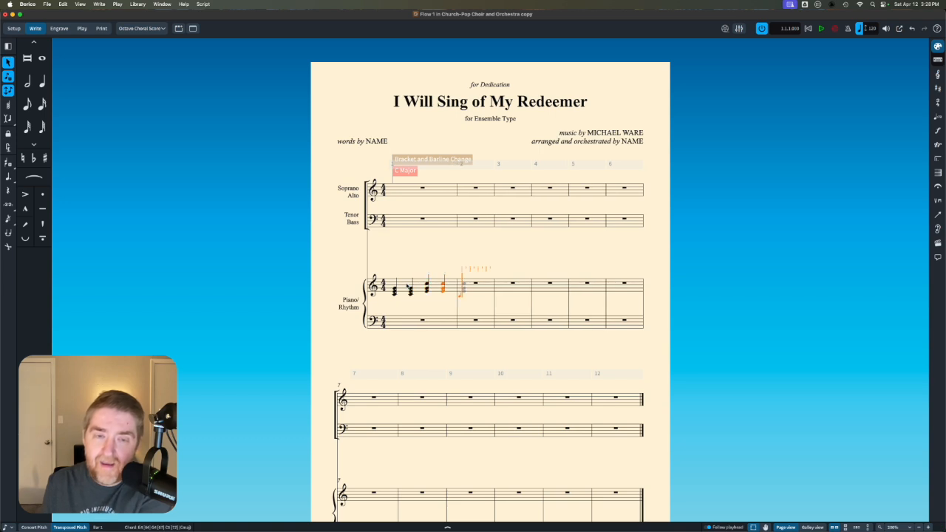
- Add the chord symbols C on beat 1 and C/E on beat 3 above bar 1 of the Piano/Rhythm staff
{"action": "left_click", "coordinate": [397, 289]}
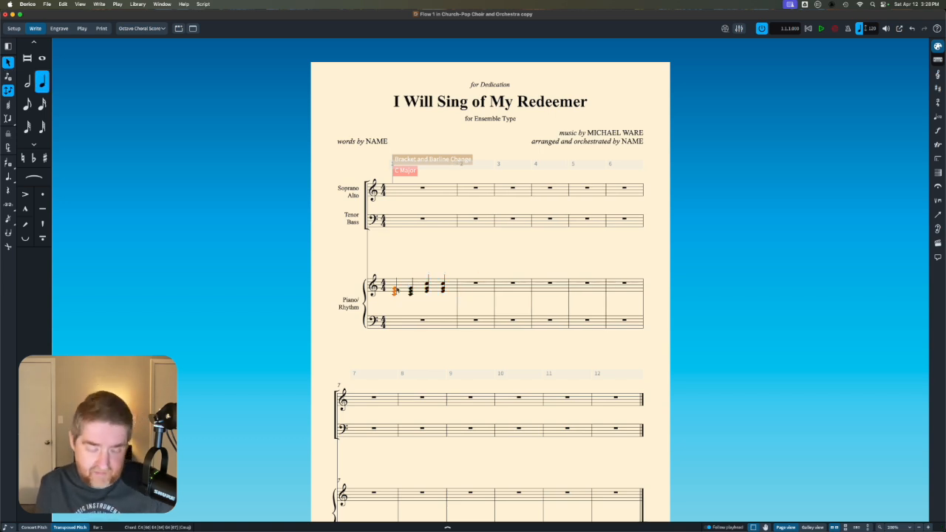
{"action": "key", "text": "shift+q"}
{"action": "type", "text": "C"}
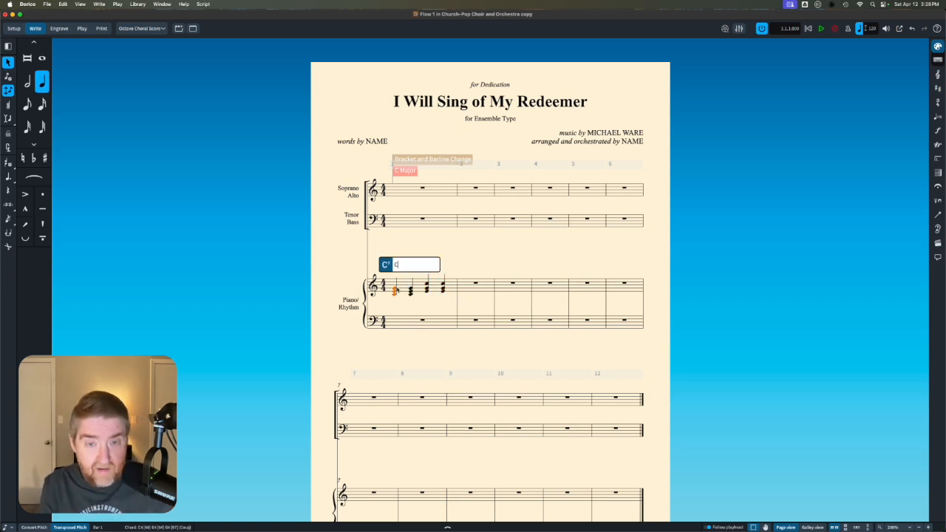
{"action": "key", "text": "space"}
{"action": "type", "text": "C/E"}
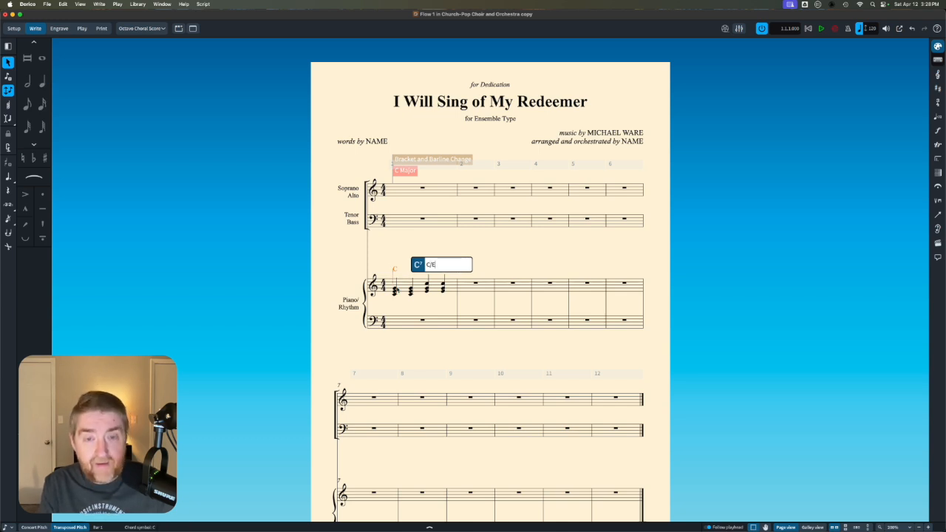
{"action": "key", "text": "space"}
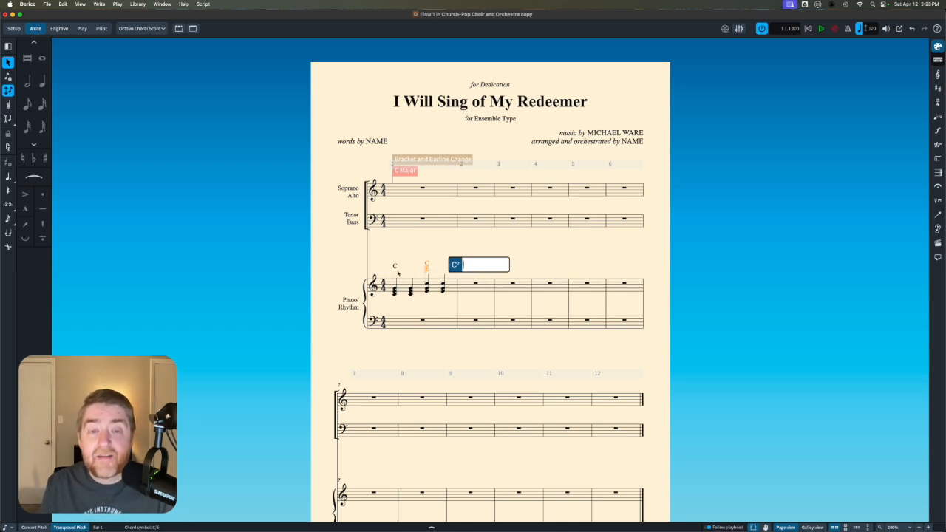
{"action": "key", "text": "Escape"}
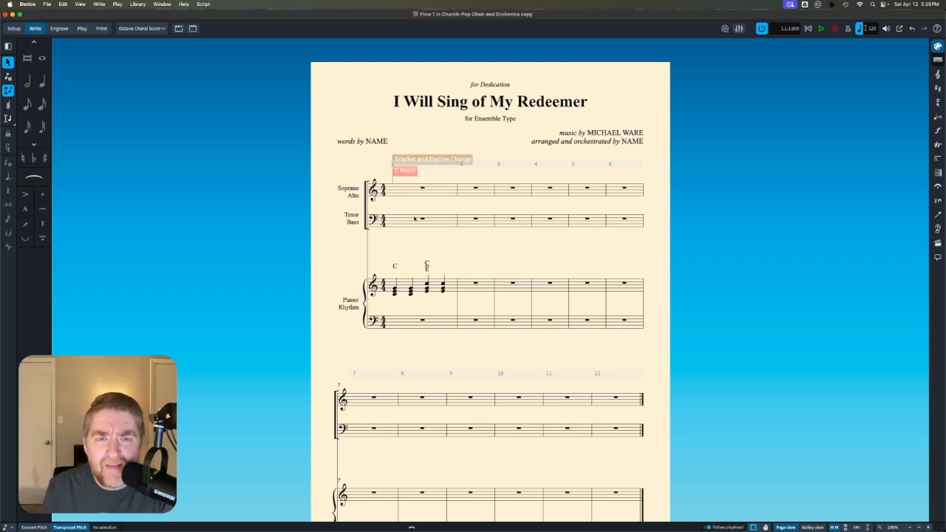
- Switch to the Working Score with Hidden Parts layout and add an F chord symbol at bar 2 from the Lead Sheet staff
{"action": "left_click", "coordinate": [144, 29]}
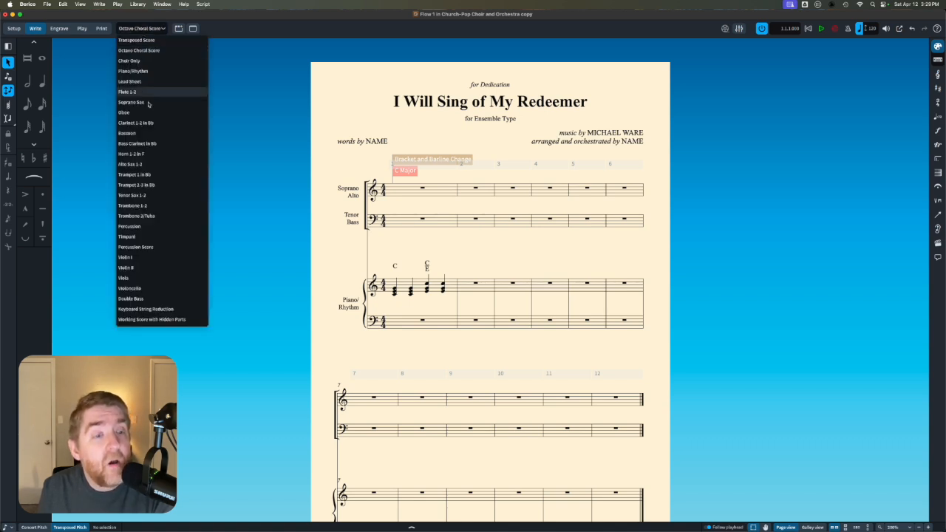
{"action": "left_click", "coordinate": [176, 319]}
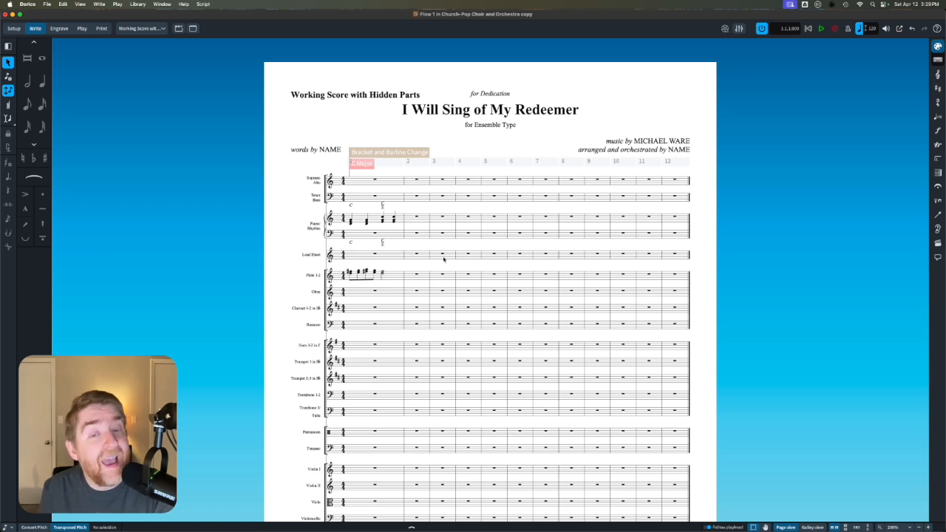
{"action": "left_click", "coordinate": [416, 254]}
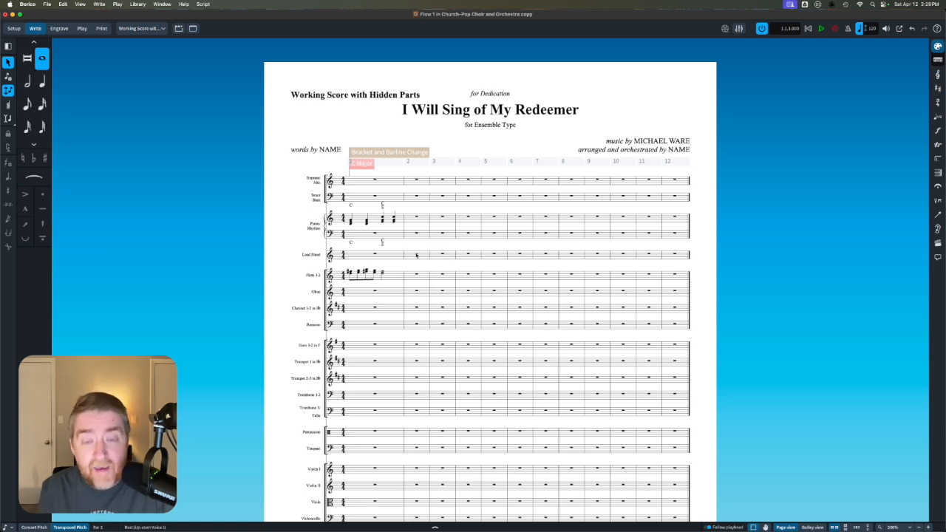
{"action": "key", "text": "shift+n"}
{"action": "key", "text": "Escape"}
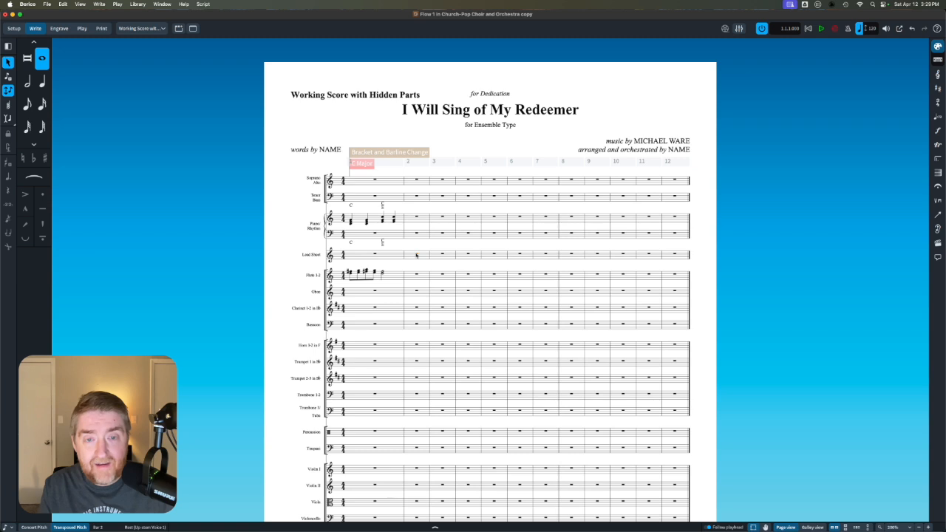
{"action": "key", "text": "shift+q"}
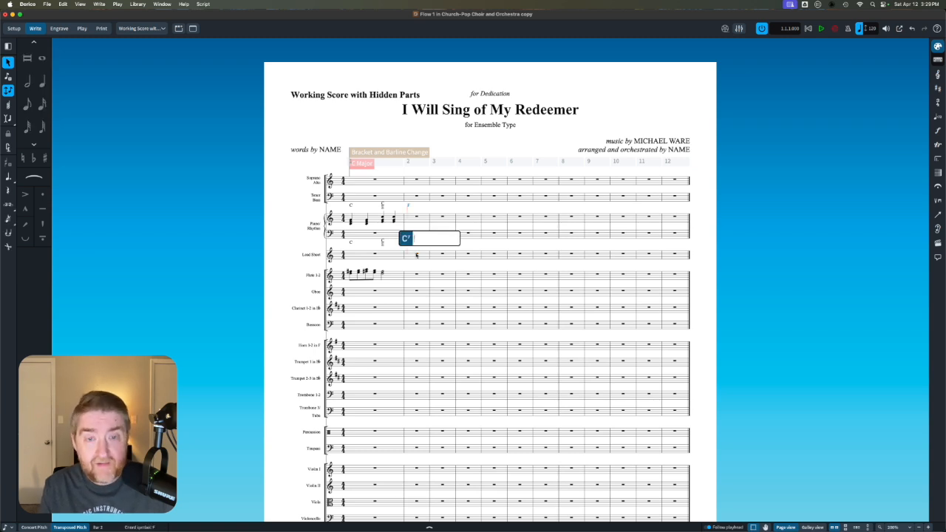
{"action": "key", "text": "Return"}
{"action": "key", "text": "shift+n"}
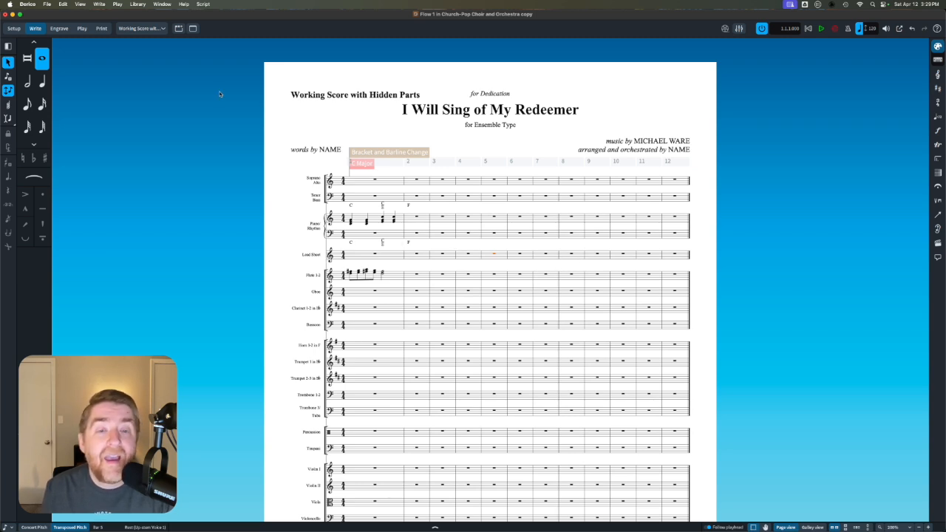
- Check the chord symbols in the Lead Sheet layout and return to the Working Score with Hidden Parts layout
{"action": "left_click", "coordinate": [141, 28]}
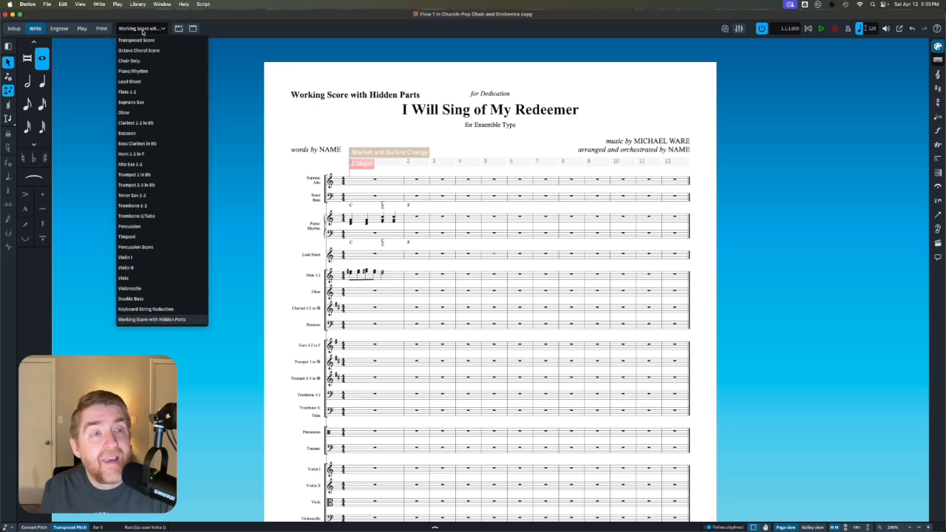
{"action": "left_click", "coordinate": [147, 82]}
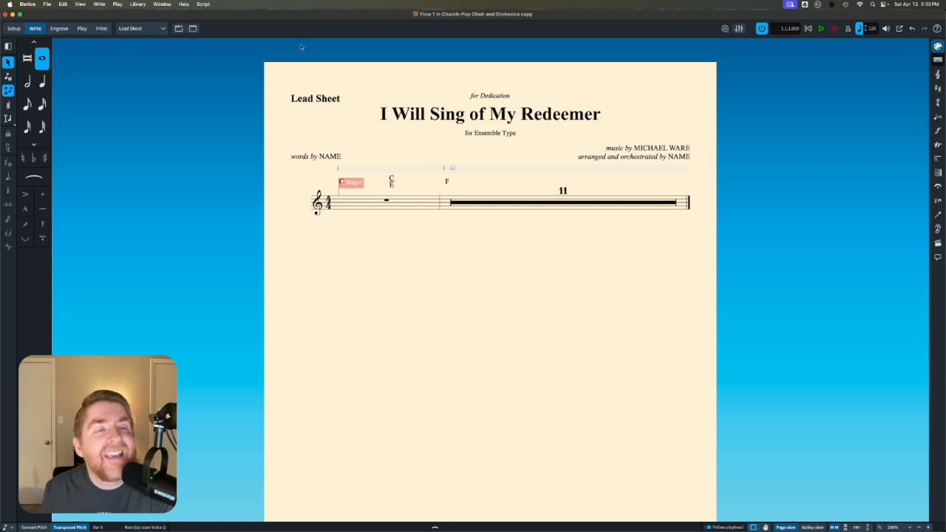
{"action": "left_click", "coordinate": [139, 30]}
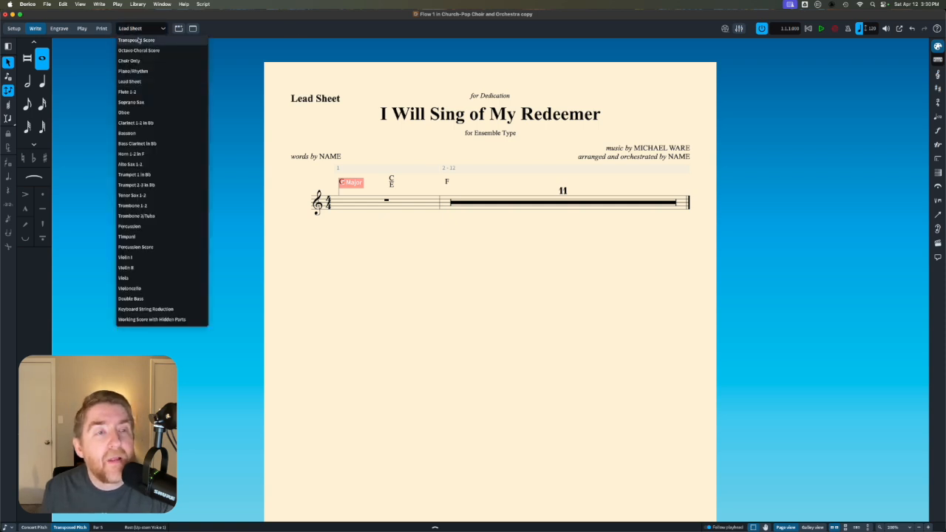
{"action": "left_click", "coordinate": [184, 320]}
- Show the working score in galley view and filter it to the Piano/Rhythm, string and Keyboard String Reduction staves
{"action": "scroll", "coordinate": [330, 416], "scroll_direction": "down", "scroll_amount": 5}
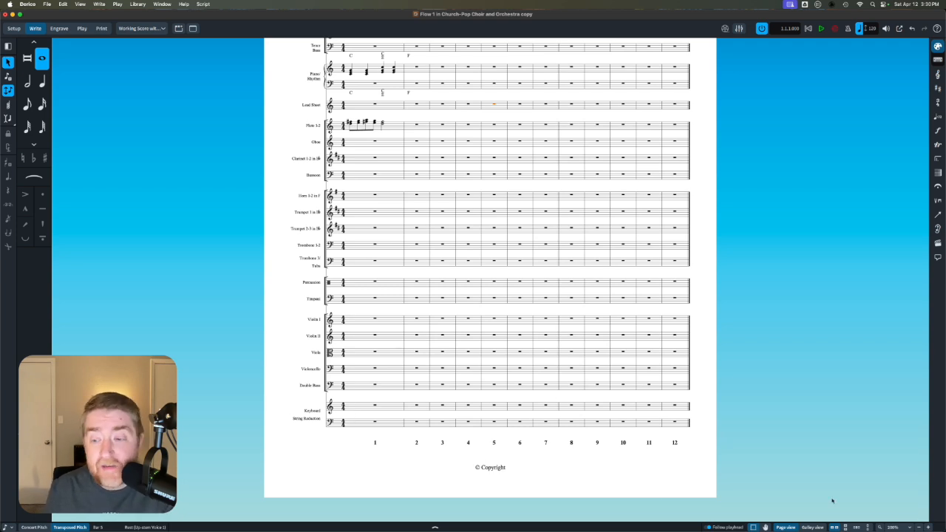
{"action": "left_click", "coordinate": [812, 527]}
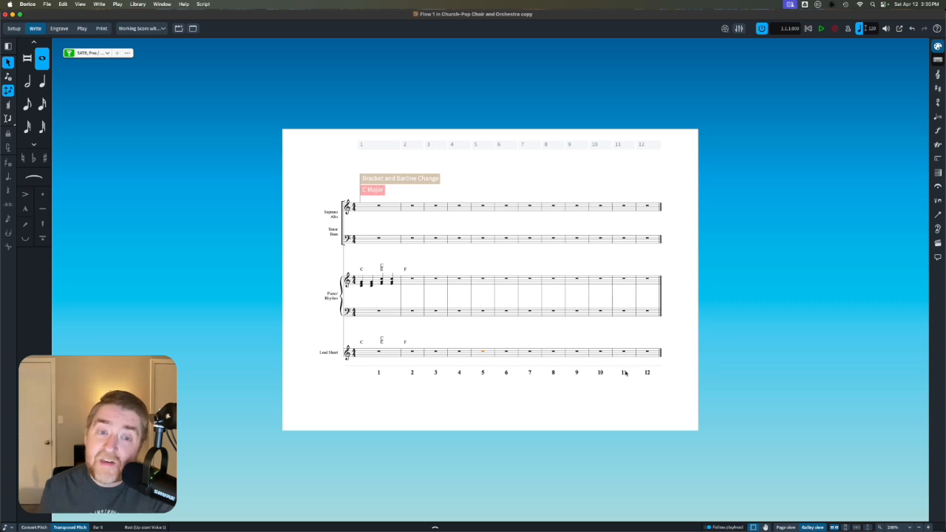
{"action": "scroll", "coordinate": [432, 264], "scroll_direction": "up", "scroll_amount": 5}
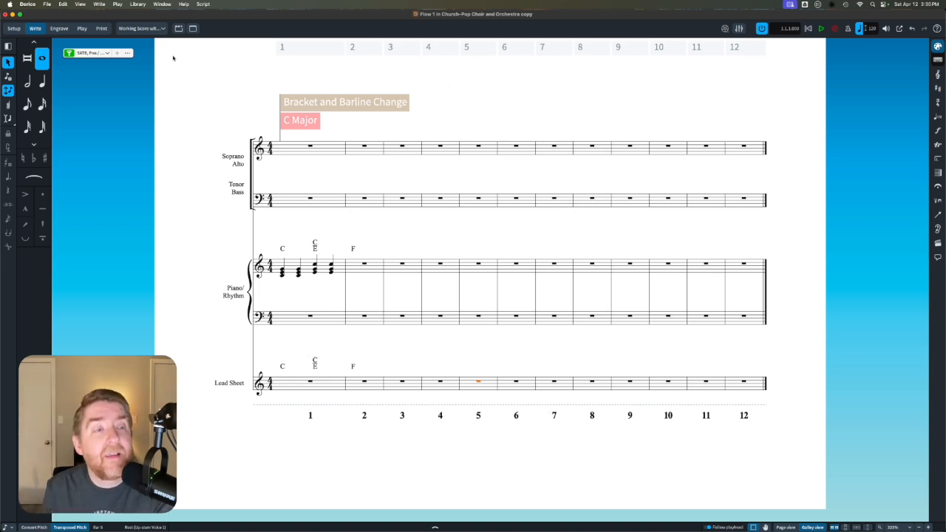
{"action": "left_click", "coordinate": [93, 52]}
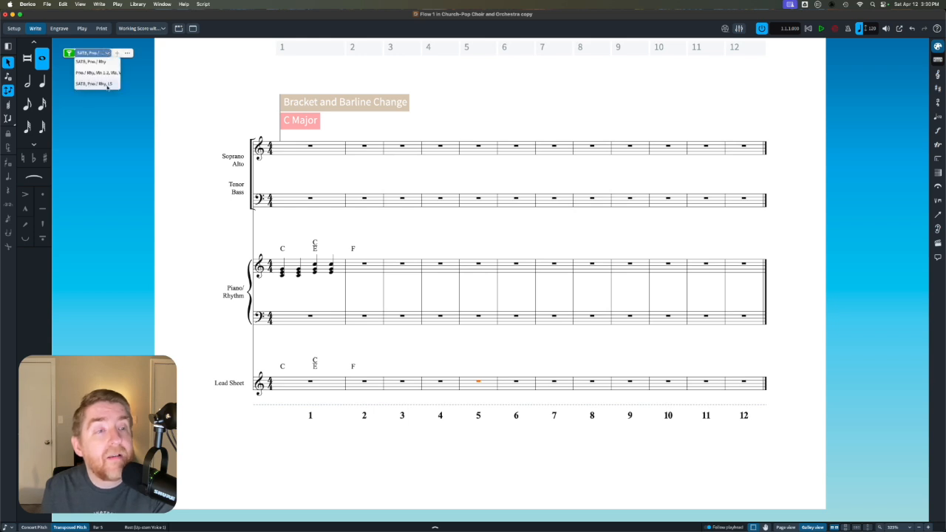
{"action": "left_click", "coordinate": [98, 72]}
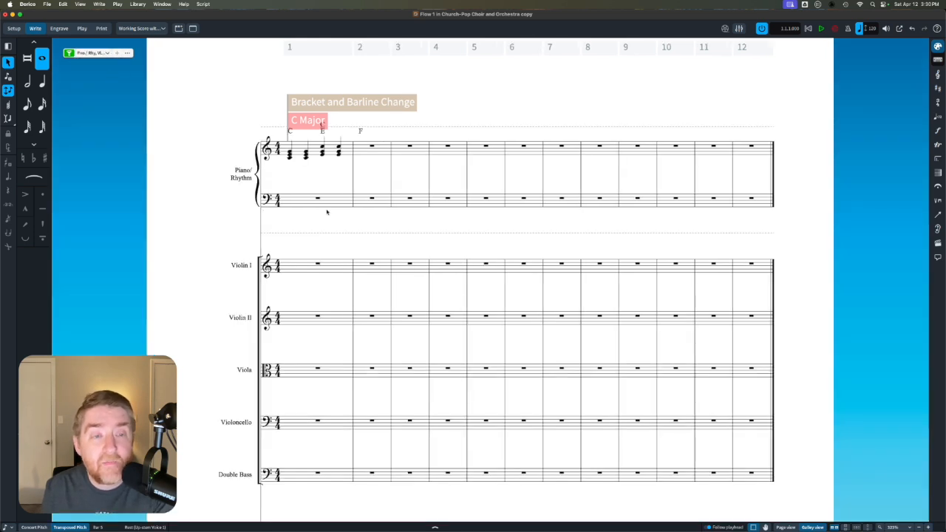
{"action": "scroll", "coordinate": [327, 212], "scroll_direction": "down", "scroll_amount": 3}
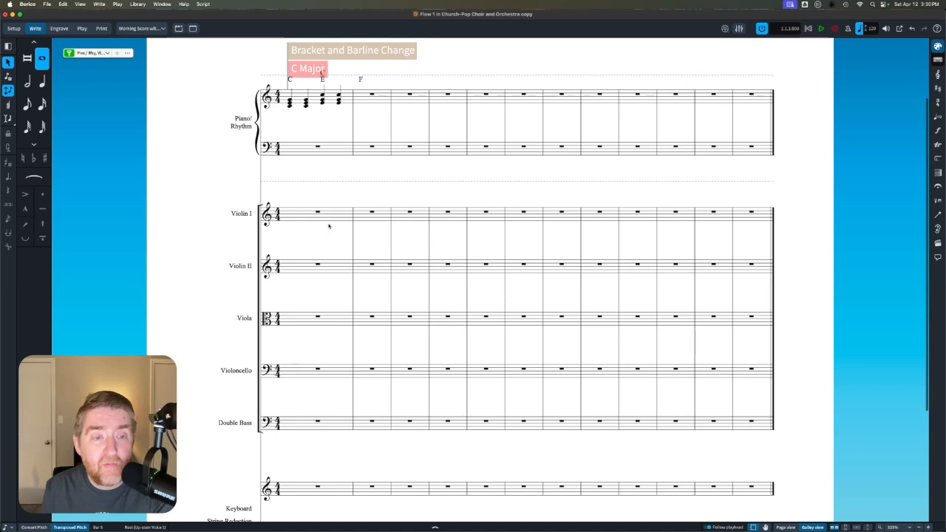
{"action": "scroll", "coordinate": [335, 298], "scroll_direction": "down", "scroll_amount": 6}
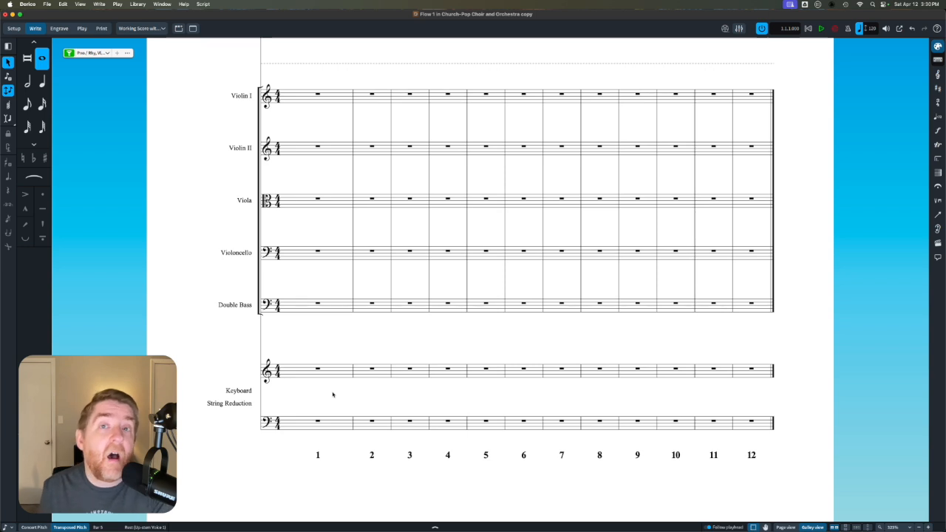
- Return to the Transposed Score layout and review the instrumentation and substitute parts lists on its first page
{"action": "left_click", "coordinate": [151, 28]}
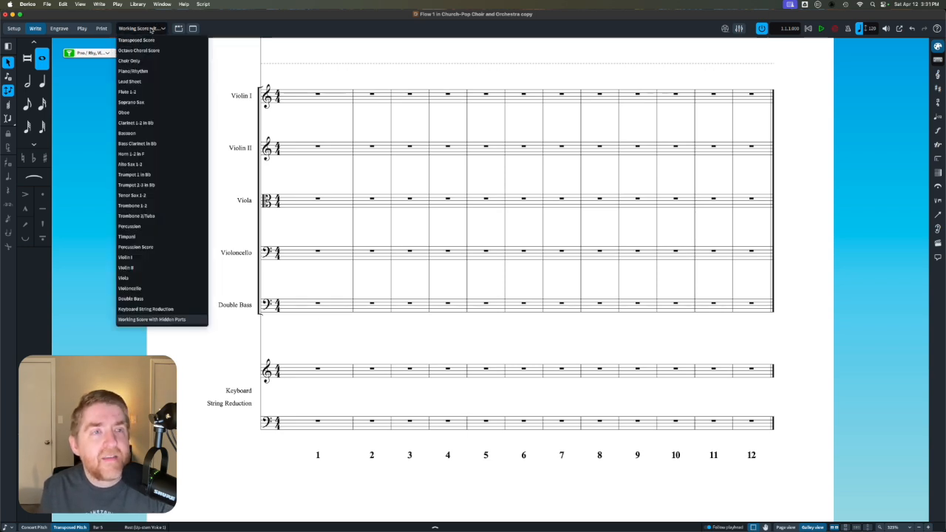
{"action": "left_click", "coordinate": [150, 40]}
{"action": "scroll", "coordinate": [331, 171], "scroll_direction": "down", "scroll_amount": 4}
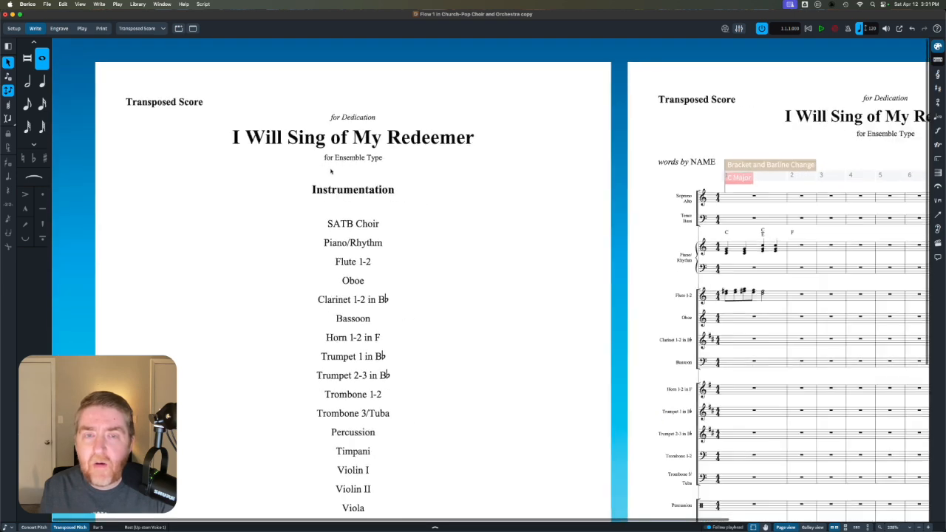
{"action": "scroll", "coordinate": [338, 267], "scroll_direction": "down", "scroll_amount": 4}
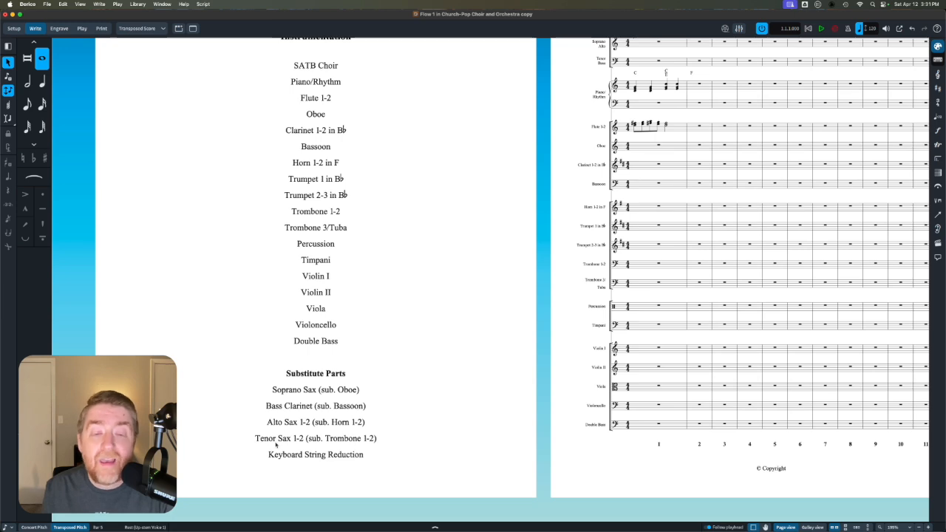
{"action": "scroll", "coordinate": [526, 343], "scroll_direction": "down", "scroll_amount": 3}
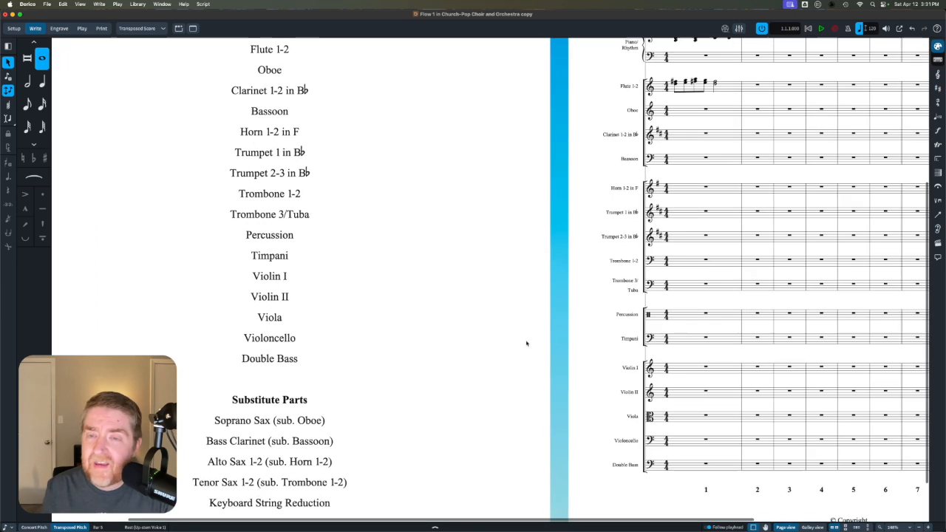
- Enter dotted-quarter, eighth and two quarter-note dyads in bar 1 and a whole-note dyad in bar 2 of the Horn 1-2 in F staff
{"action": "scroll", "coordinate": [526, 343], "scroll_direction": "right", "scroll_amount": 3}
{"action": "scroll", "coordinate": [526, 343], "scroll_direction": "up", "scroll_amount": 5}
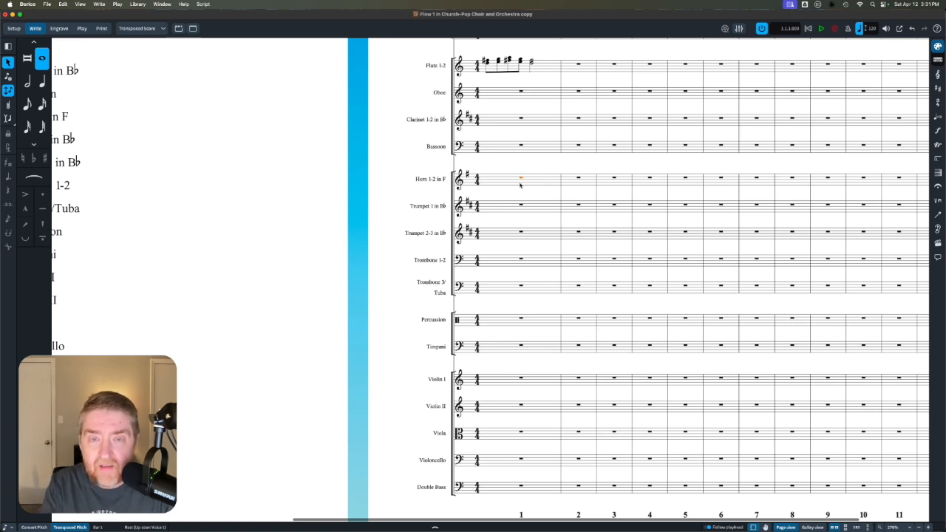
{"action": "key", "text": "Return"}
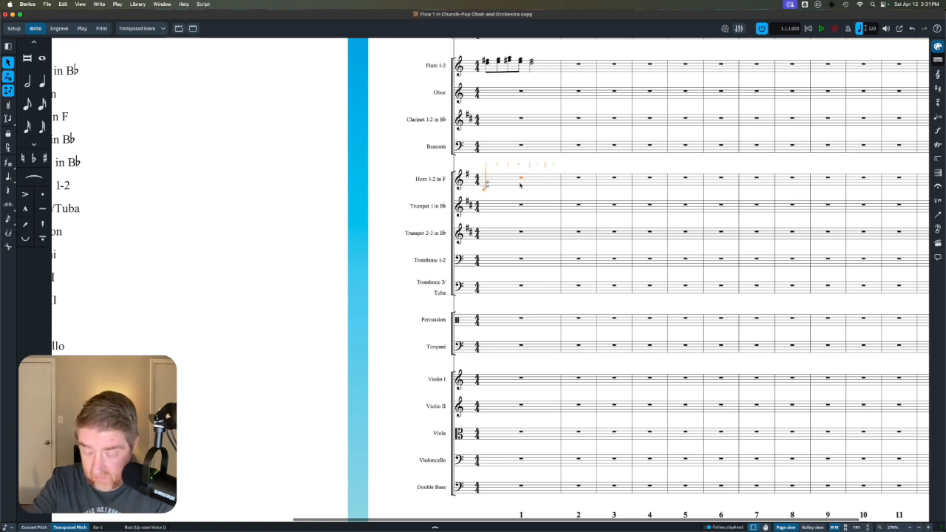
{"action": "key", "text": "period"}
{"action": "key", "text": "6"}
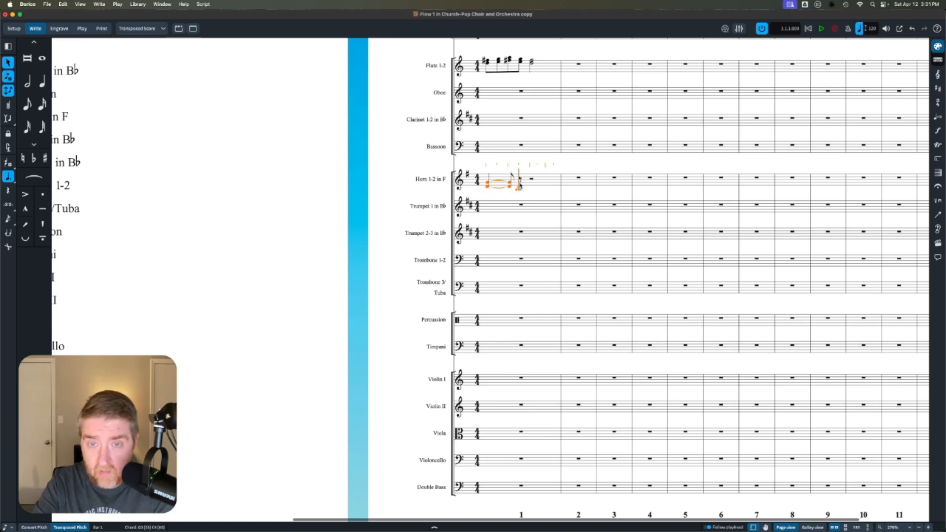
{"action": "key", "text": "5"}
{"action": "key", "text": "6"}
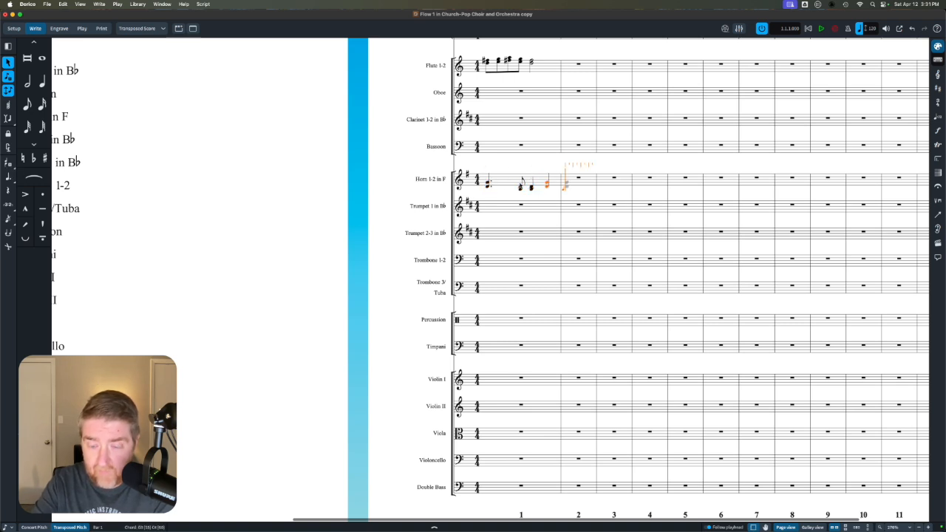
{"action": "key", "text": "8"}
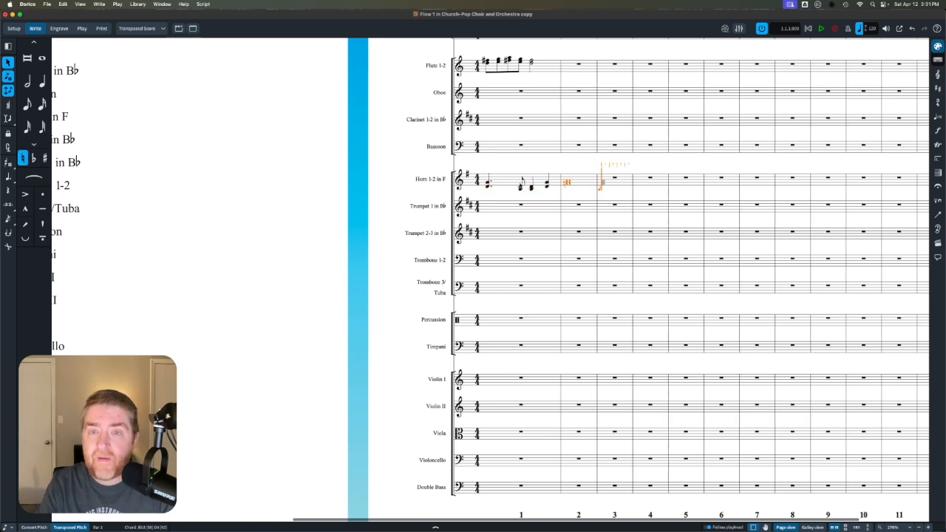
{"action": "left_click", "coordinate": [434, 160]}
- Check the horn music in the Horn 1-2 in F and substitute Alto Sax 1-2 part layouts, and return to the Transposed Score
{"action": "left_click", "coordinate": [147, 28]}
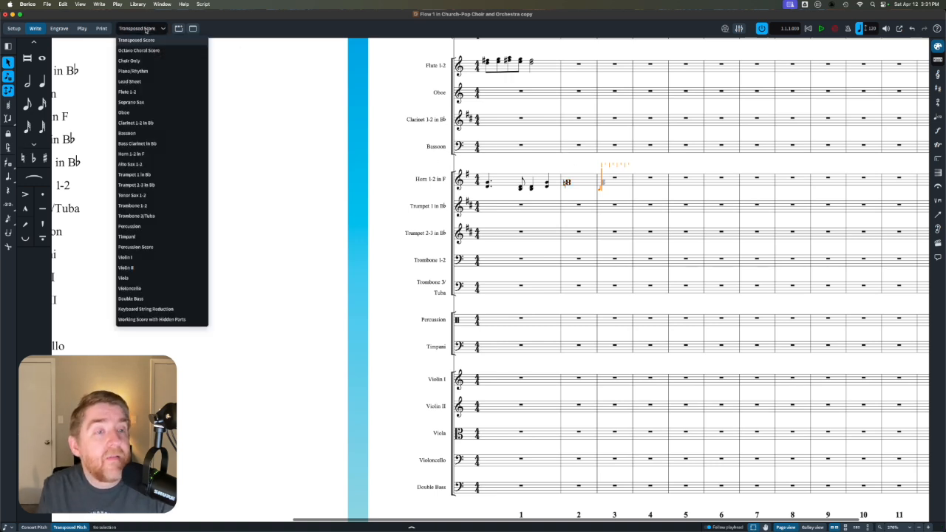
{"action": "left_click", "coordinate": [136, 155]}
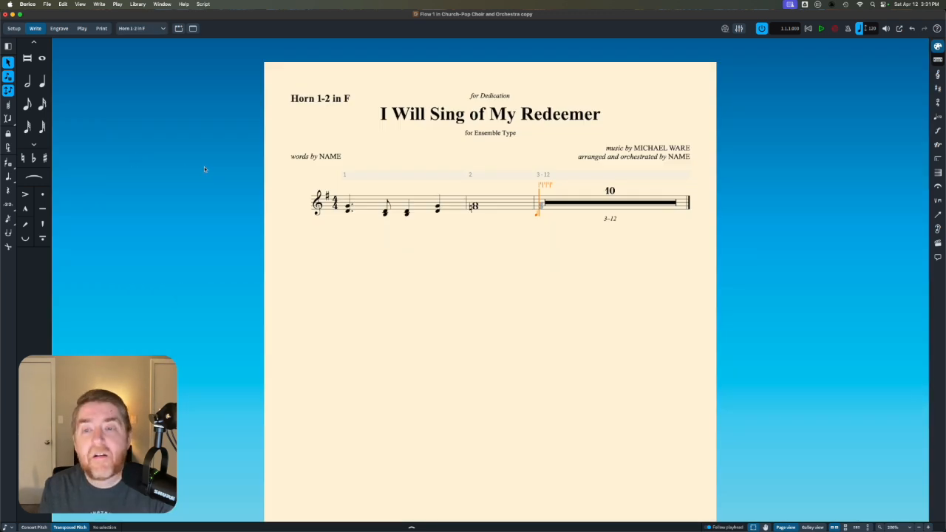
{"action": "left_click", "coordinate": [147, 29]}
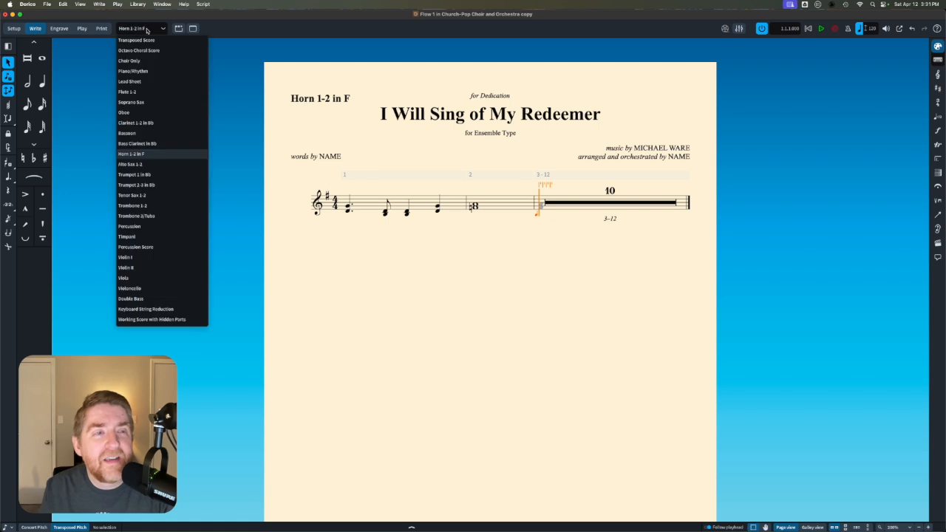
{"action": "left_click", "coordinate": [150, 165]}
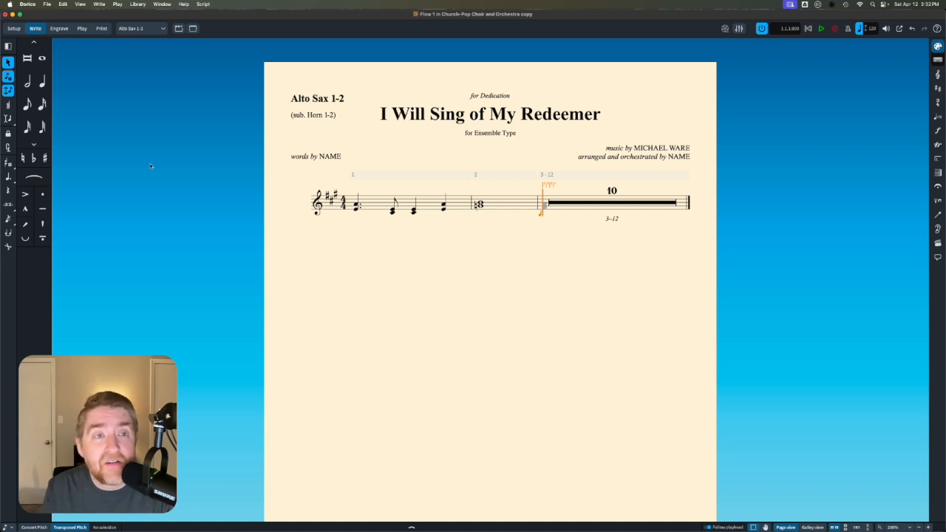
{"action": "left_click", "coordinate": [140, 28]}
{"action": "left_click", "coordinate": [141, 42]}
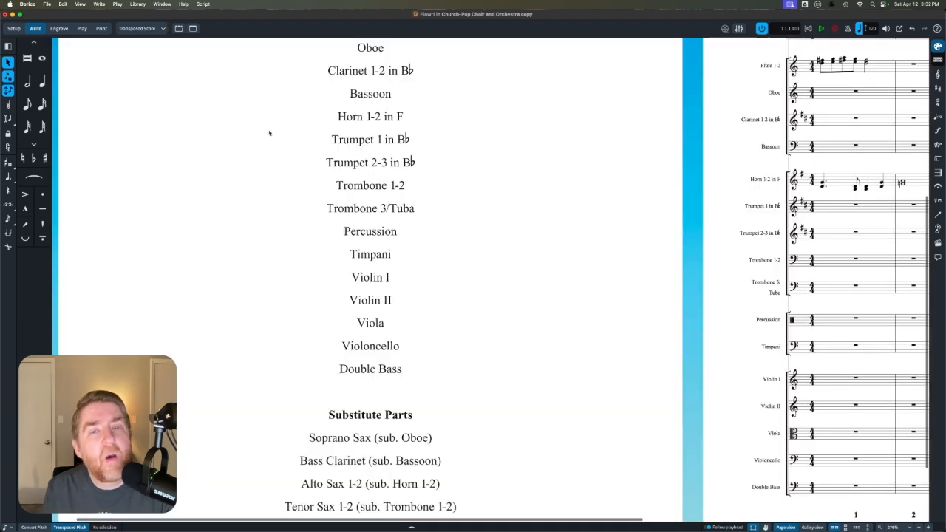
- Delete the sample notes in bars 1 and 2 of the Piano/Rhythm, Flute 1-2 and Horn 1-2 in F staves
{"action": "scroll", "coordinate": [372, 178], "scroll_direction": "down", "scroll_amount": 3}
{"action": "scroll", "coordinate": [371, 178], "scroll_direction": "down", "scroll_amount": 1}
{"action": "scroll", "coordinate": [371, 179], "scroll_direction": "right", "scroll_amount": 2}
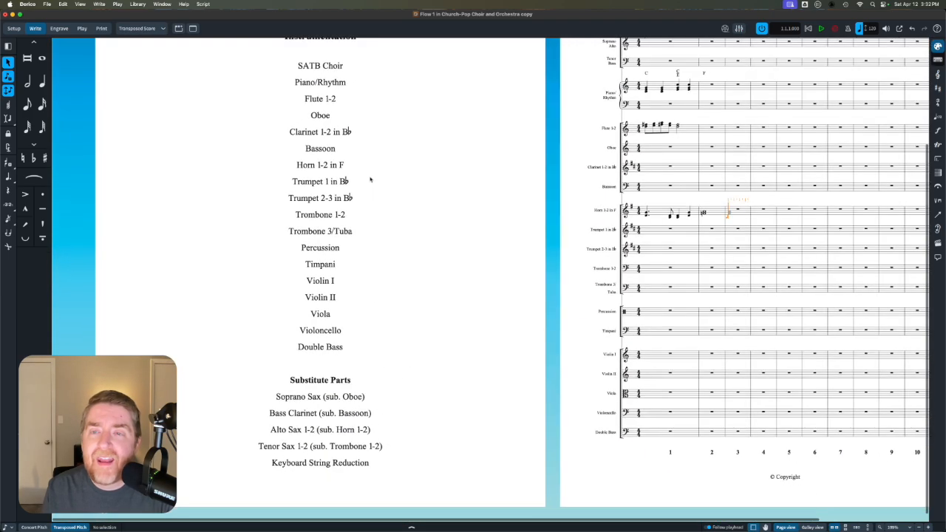
{"action": "scroll", "coordinate": [371, 179], "scroll_direction": "up", "scroll_amount": 1}
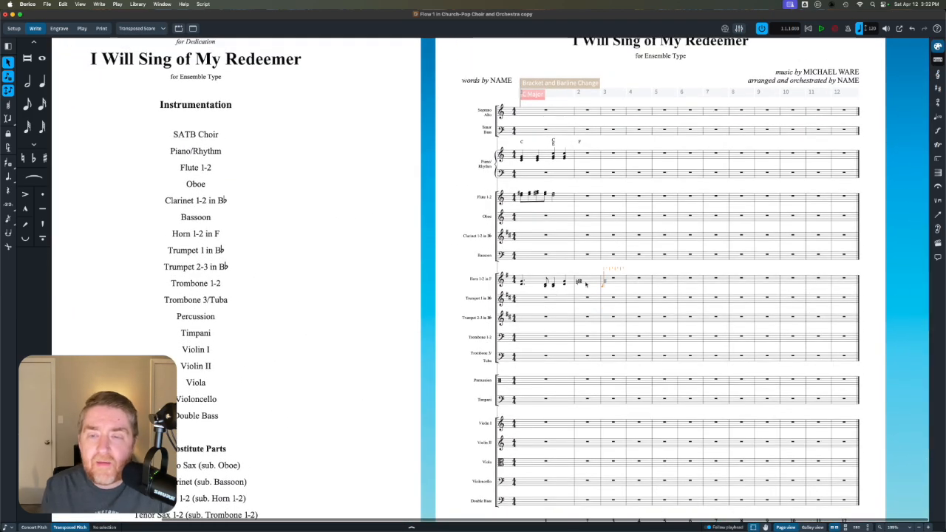
{"action": "left_click", "coordinate": [579, 281]}
{"action": "left_click", "coordinate": [586, 155], "text": "shift"}
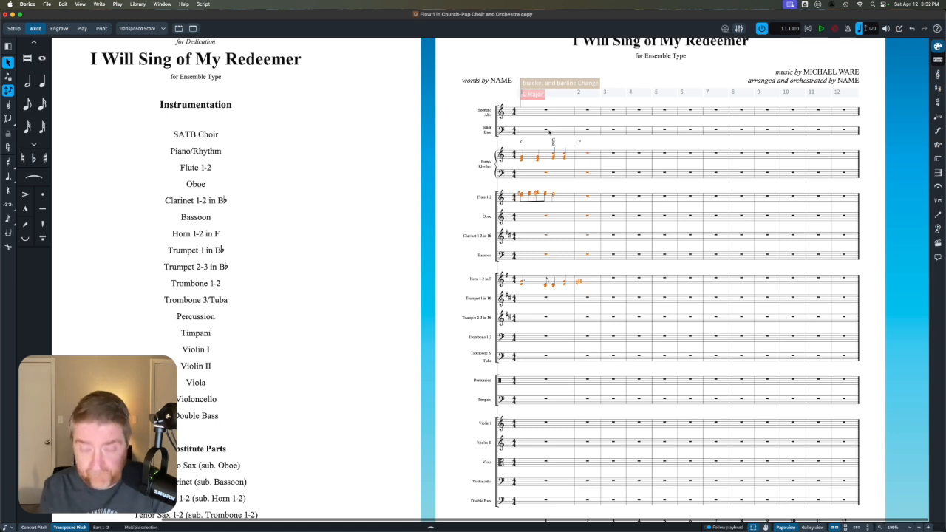
{"action": "key", "text": "Delete"}
- Delete the sample chord symbols above the Piano/Rhythm staff in bars 1 and 2
{"action": "left_click", "coordinate": [521, 141]}
{"action": "key", "text": "Delete"}
{"action": "left_click", "coordinate": [534, 142]}
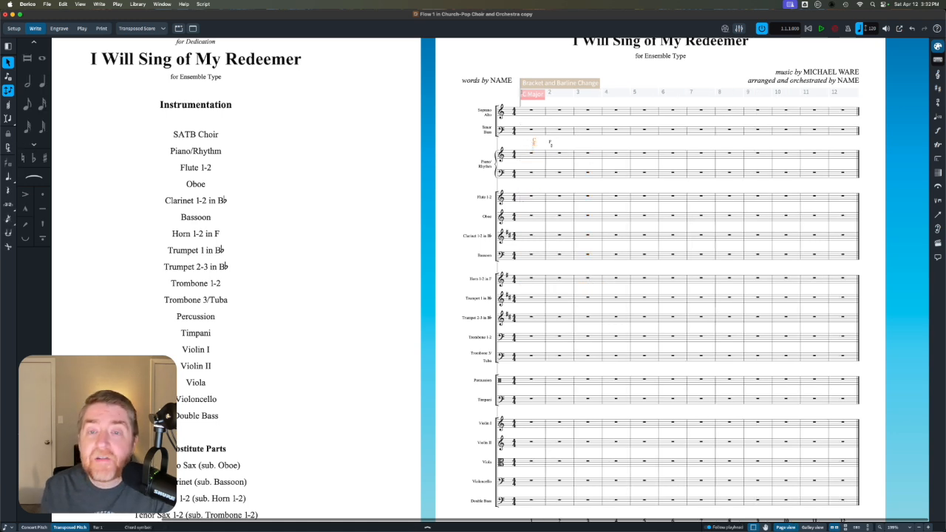
{"action": "left_click", "coordinate": [549, 143], "text": "shift"}
{"action": "key", "text": "Delete"}
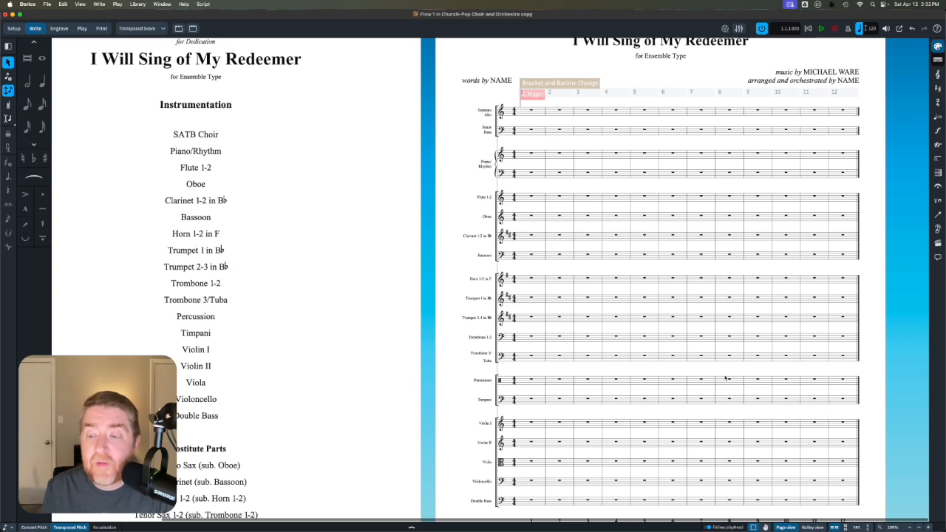
- In the "I Will Sing of My Redeemer ORCH MWM copy" project, select everything, set the filter to Deselect Only, and filter out notes and chords
{"action": "mouse_move", "coordinate": [806, 521]}
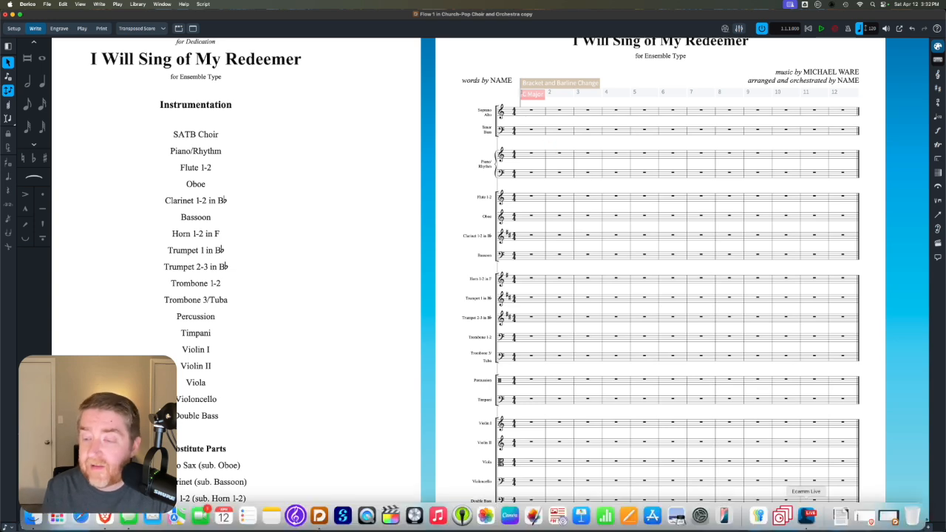
{"action": "left_click", "coordinate": [889, 517]}
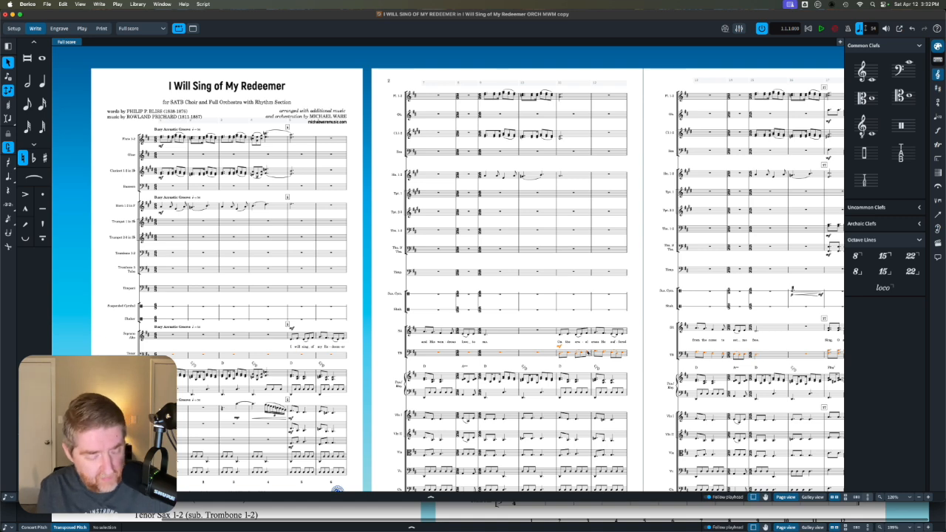
{"action": "key", "text": "super+a"}
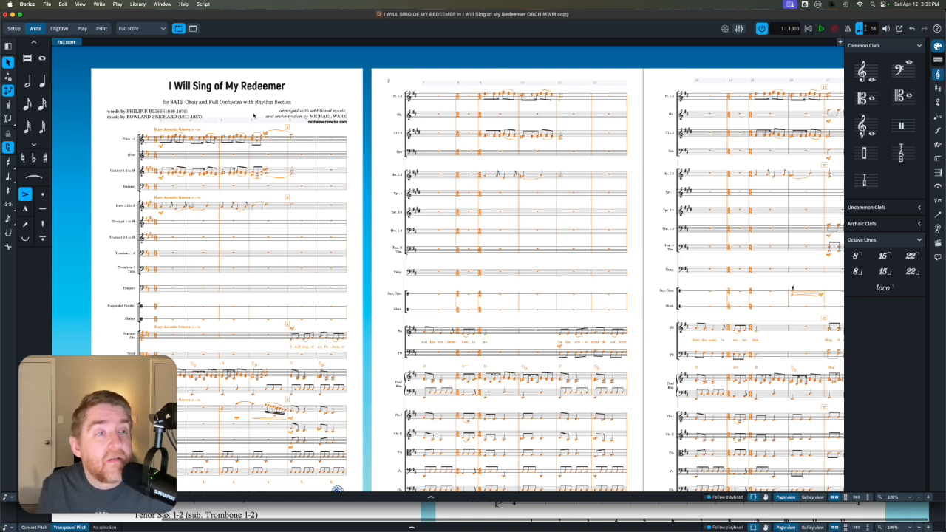
{"action": "left_click", "coordinate": [63, 4]}
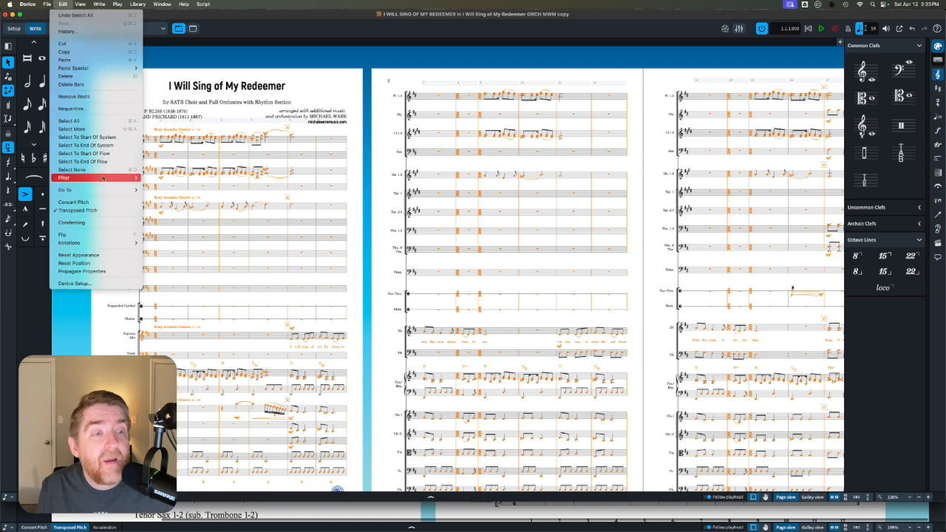
{"action": "mouse_move", "coordinate": [103, 179]}
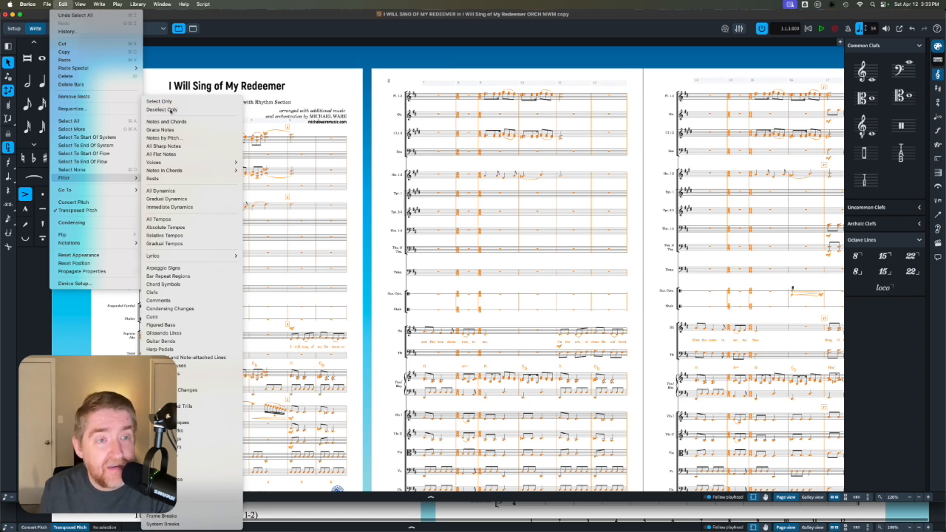
{"action": "left_click", "coordinate": [172, 109]}
{"action": "left_click", "coordinate": [63, 4]}
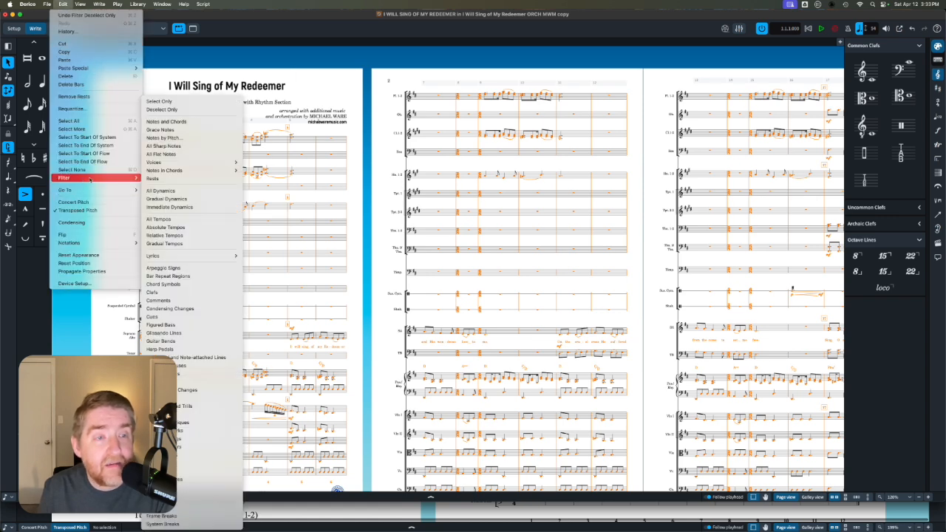
{"action": "left_click", "coordinate": [167, 121]}
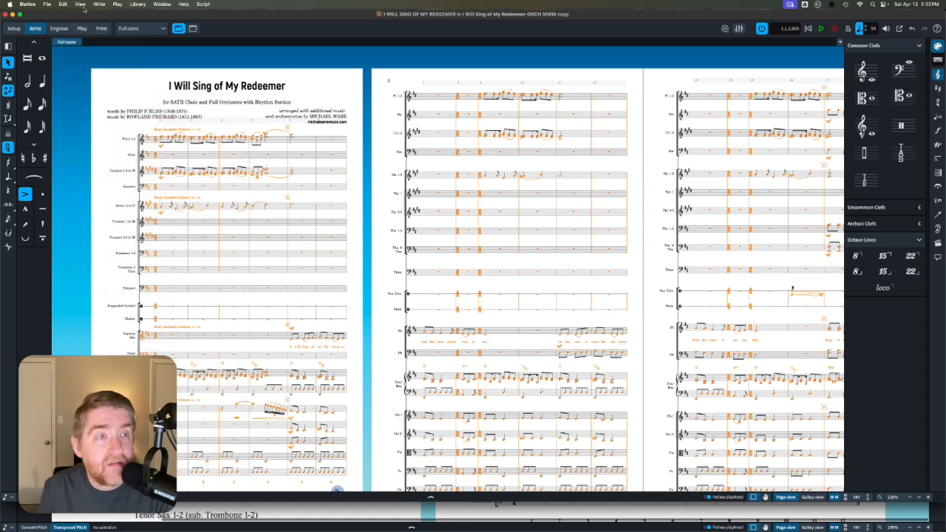
- Filter all dynamics and all lyrics out of the selection and copy the remaining structural items
{"action": "left_click", "coordinate": [62, 4]}
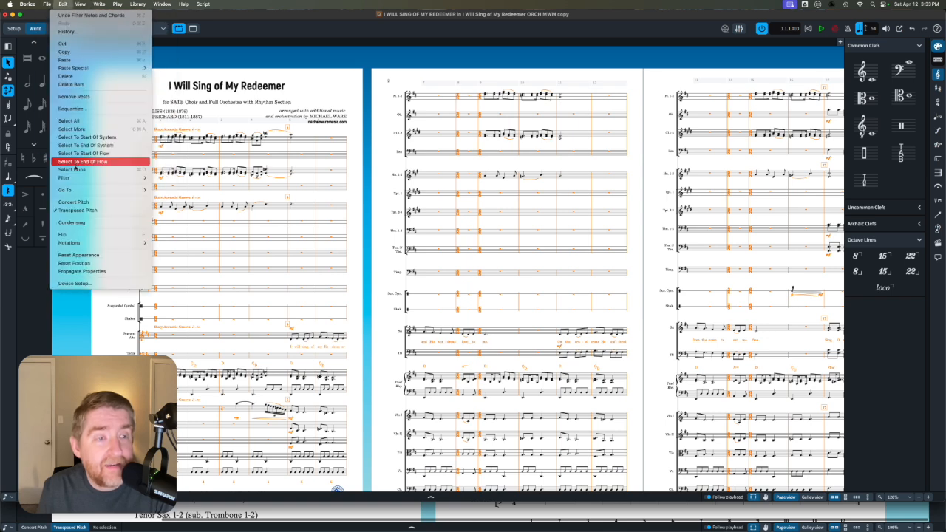
{"action": "mouse_move", "coordinate": [107, 181]}
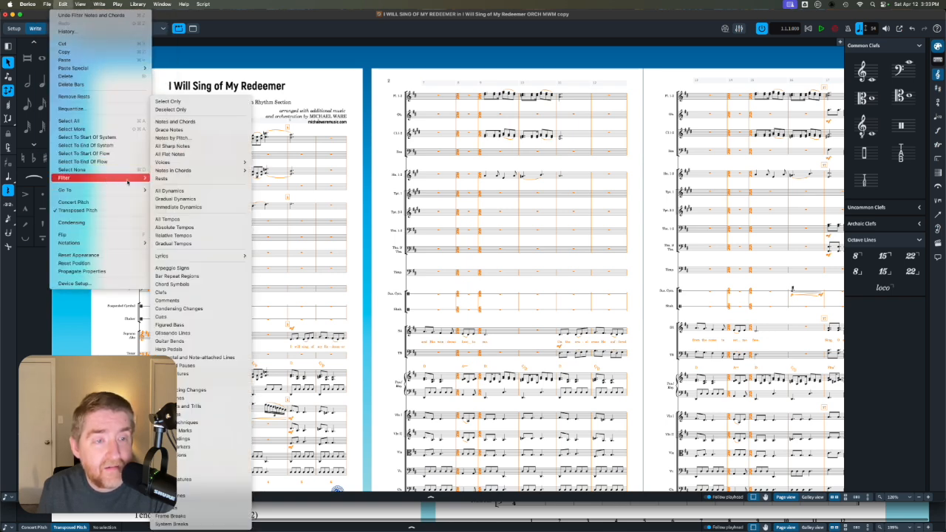
{"action": "left_click", "coordinate": [169, 191]}
{"action": "left_click", "coordinate": [63, 4]}
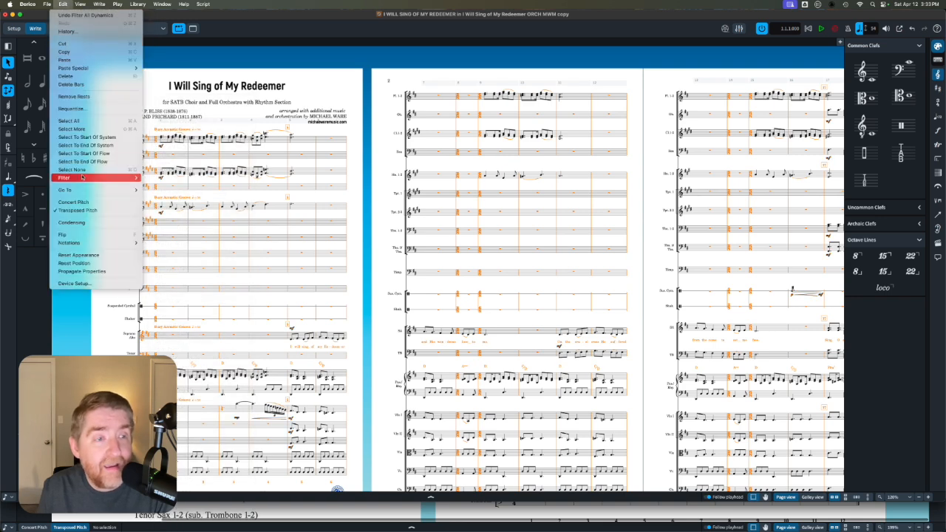
{"action": "mouse_move", "coordinate": [82, 177]}
{"action": "mouse_move", "coordinate": [212, 258]}
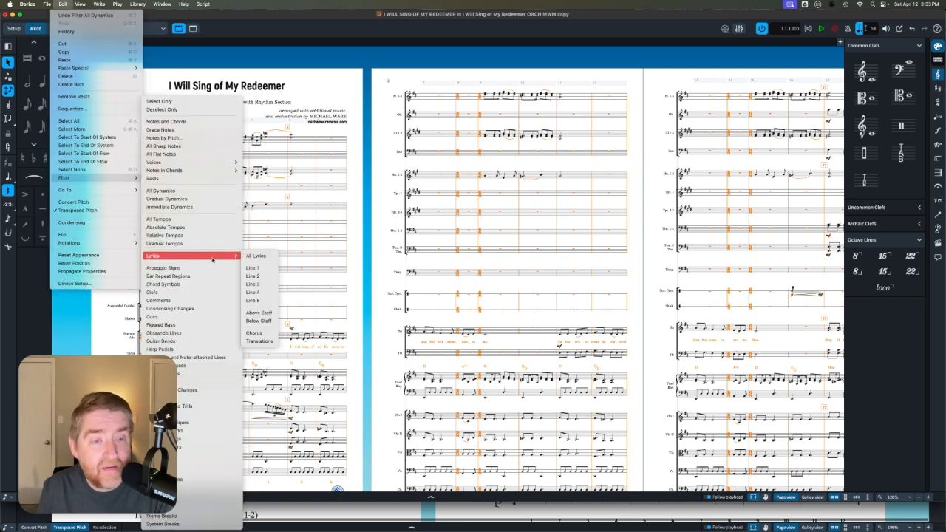
{"action": "left_click", "coordinate": [249, 257]}
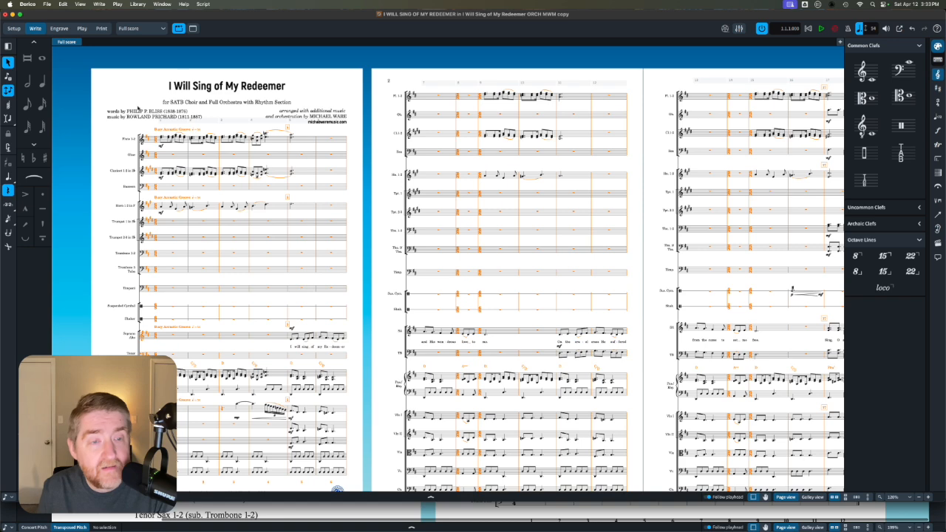
{"action": "left_click", "coordinate": [64, 5]}
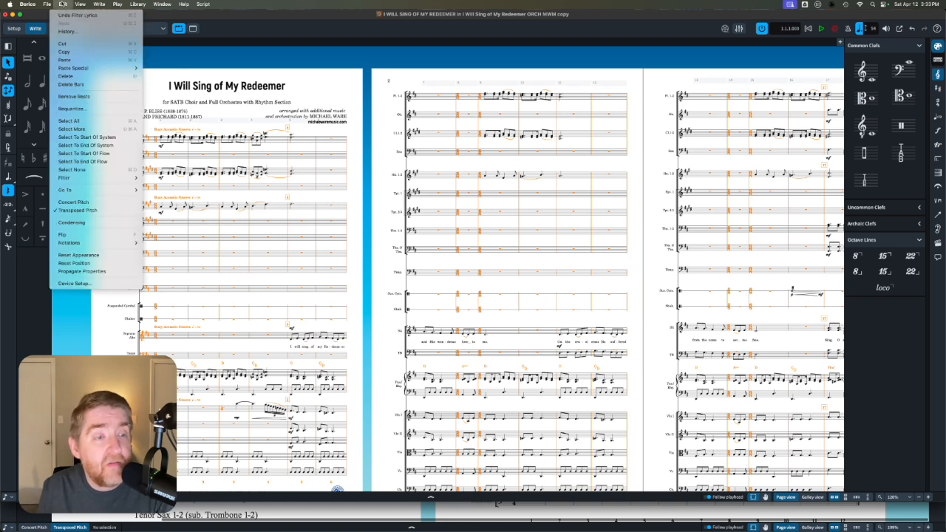
{"action": "mouse_move", "coordinate": [91, 194]}
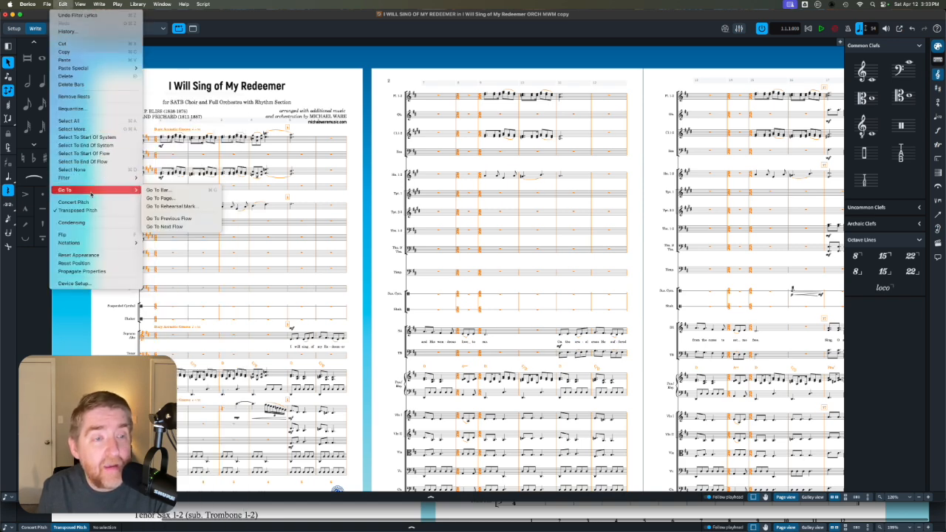
{"action": "mouse_move", "coordinate": [89, 178]}
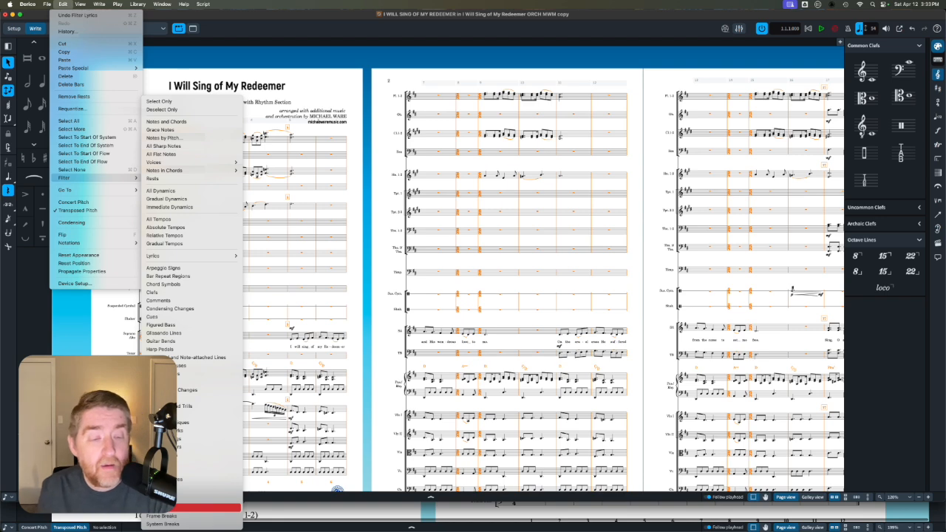
{"action": "left_click", "coordinate": [193, 508]}
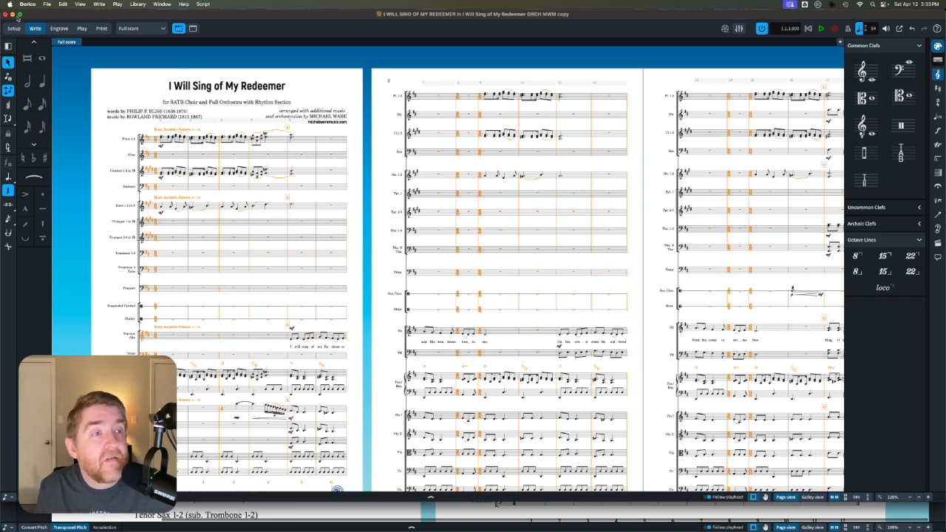
- Minimize the finished project, paste the copied items into the template from bar 1 of the Soprano Alto staff, and check them across the pages
{"action": "left_click", "coordinate": [11, 14]}
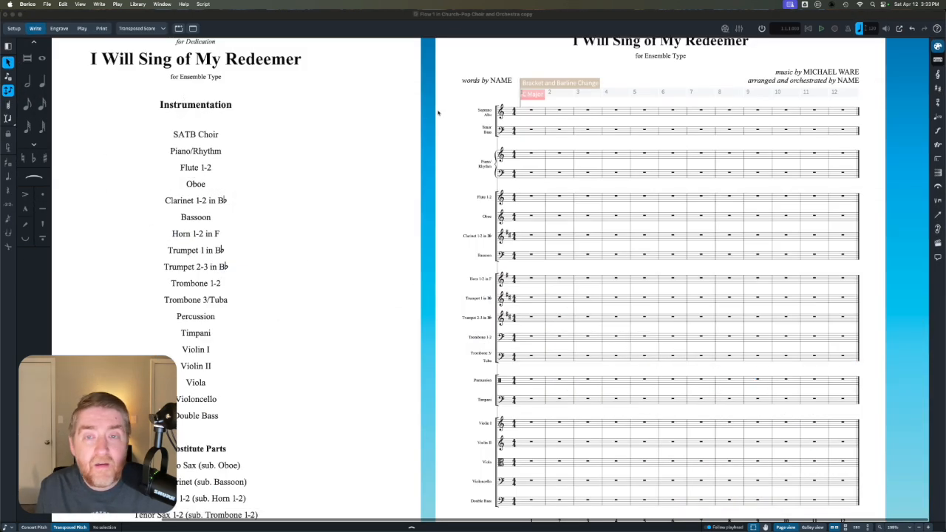
{"action": "left_click", "coordinate": [530, 111]}
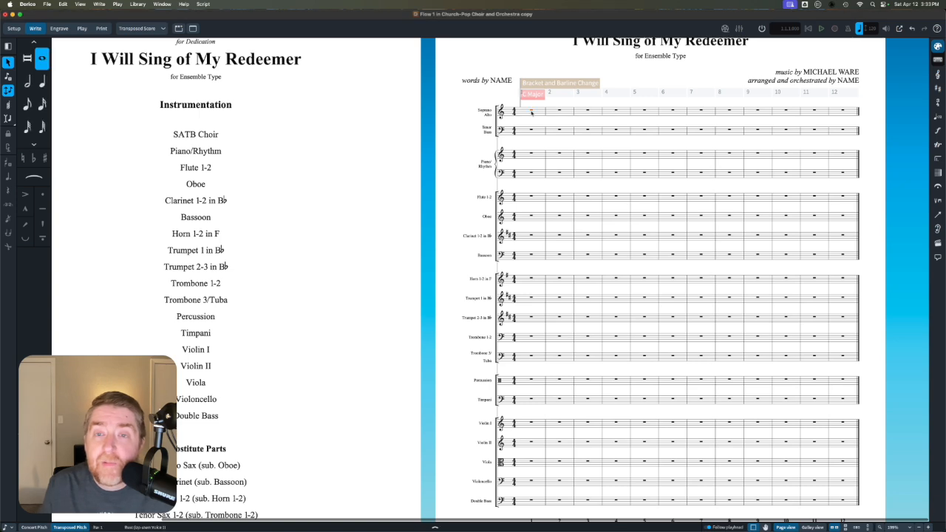
{"action": "key", "text": "super+v"}
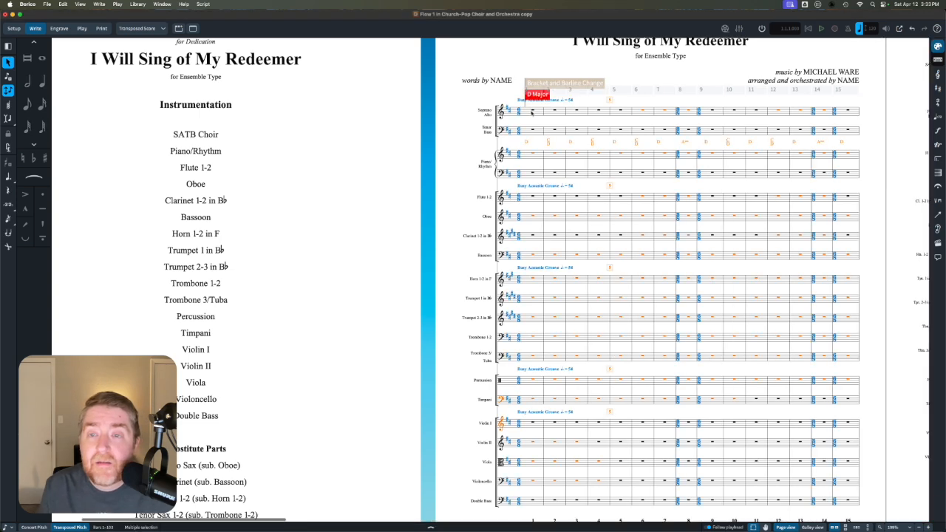
{"action": "scroll", "coordinate": [562, 133], "scroll_direction": "right", "scroll_amount": 15}
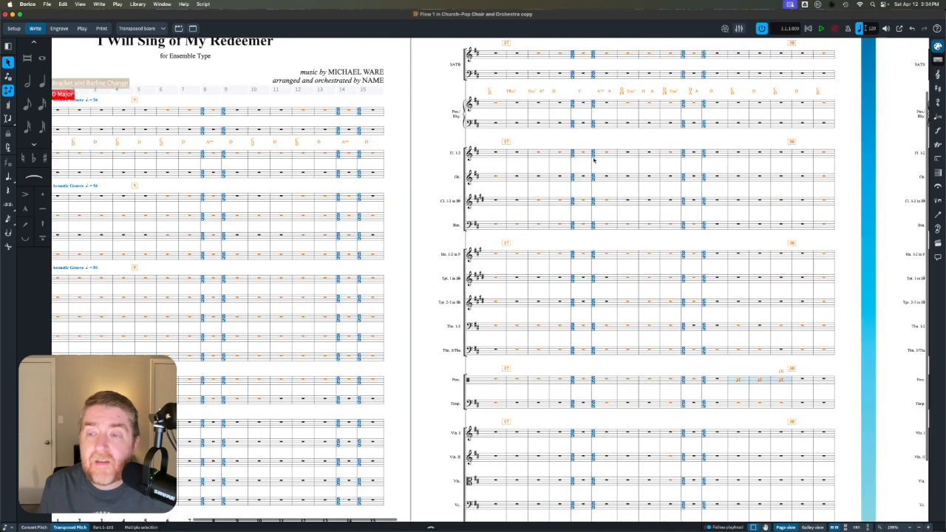
{"action": "scroll", "coordinate": [593, 160], "scroll_direction": "right", "scroll_amount": 15}
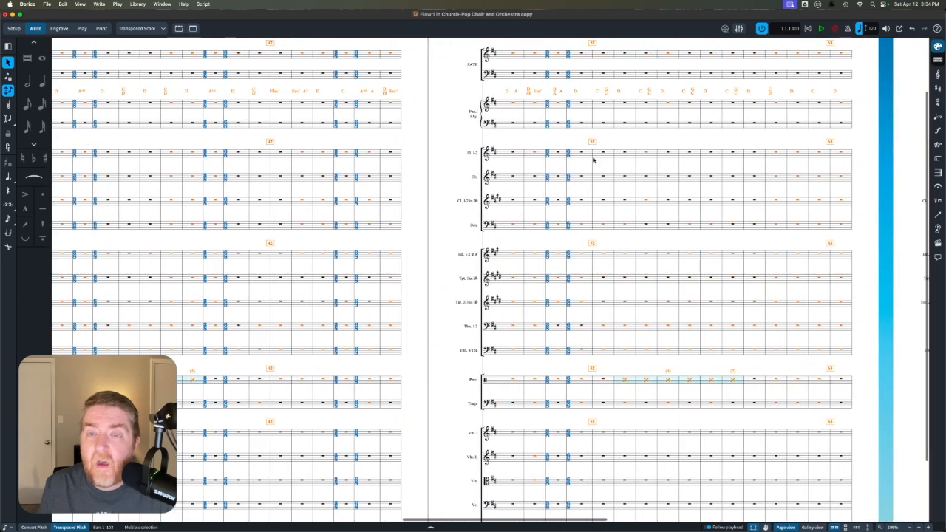
{"action": "scroll", "coordinate": [594, 160], "scroll_direction": "right", "scroll_amount": 10}
{"action": "key", "text": "Home"}
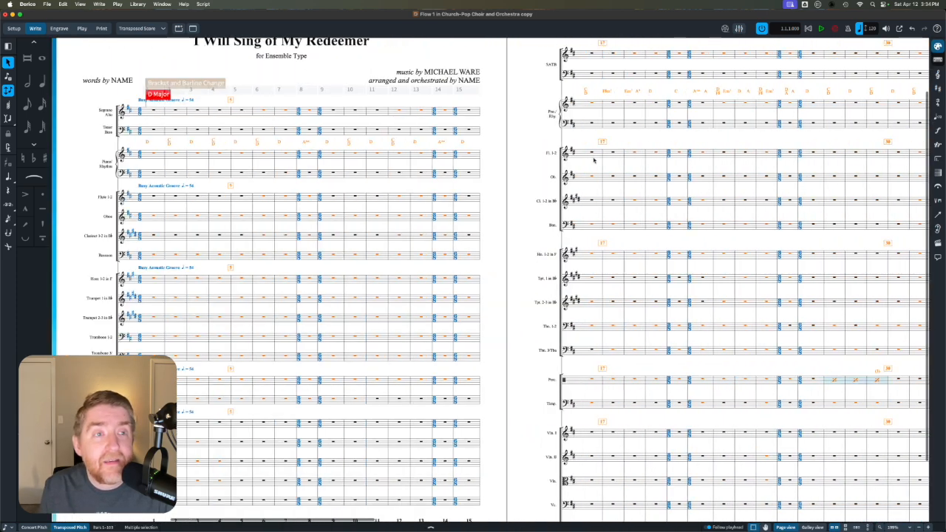
- In the finished orchestral project, select all woodwind and brass music from the first Flute 1-2 note through the last Trombone 3/Tuba bar
{"action": "mouse_move", "coordinate": [431, 529]}
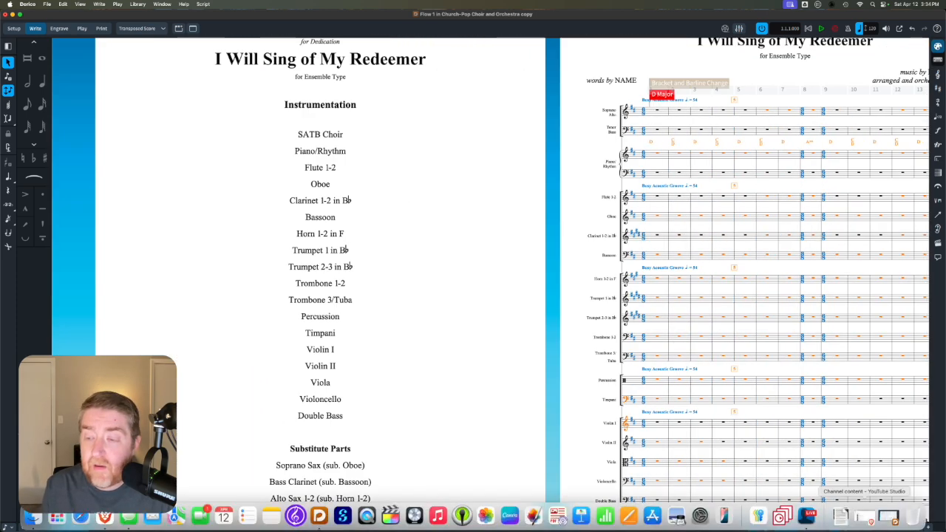
{"action": "left_click", "coordinate": [888, 515]}
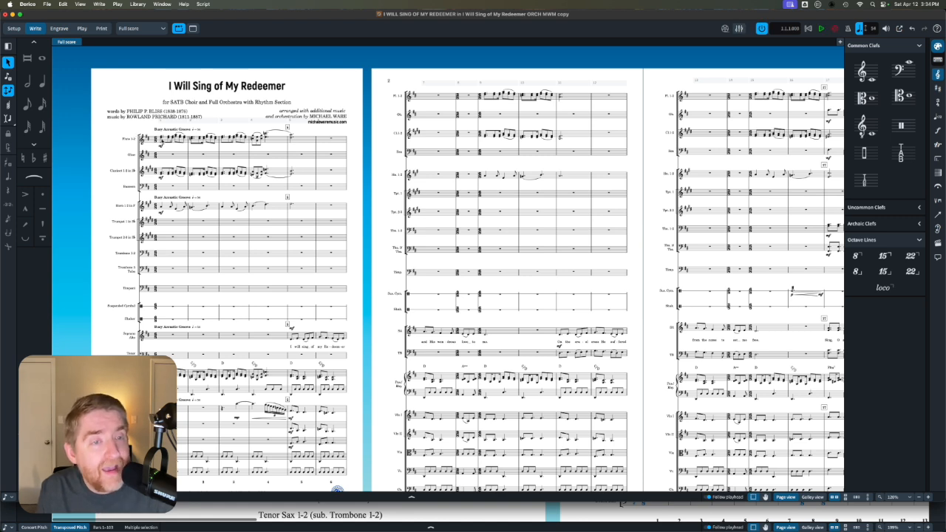
{"action": "left_click", "coordinate": [161, 139]}
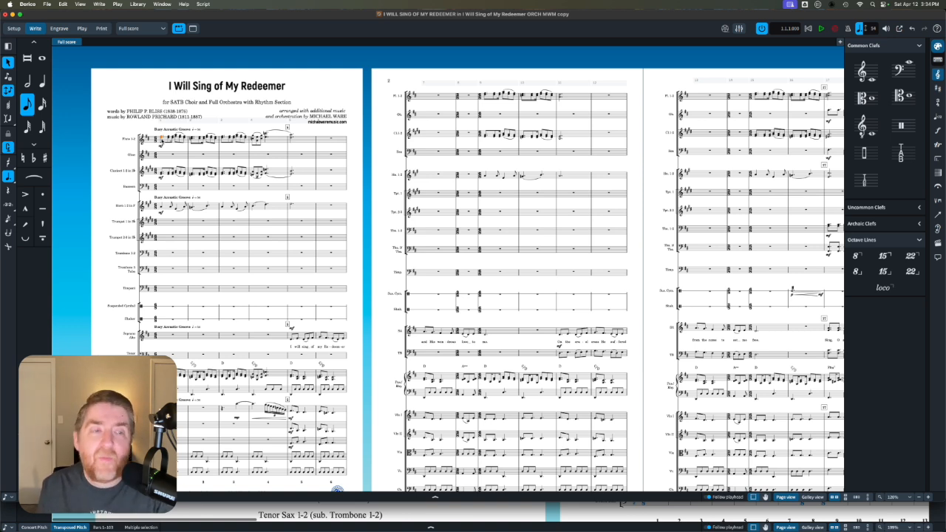
{"action": "scroll", "coordinate": [285, 198], "scroll_direction": "right", "scroll_amount": 15}
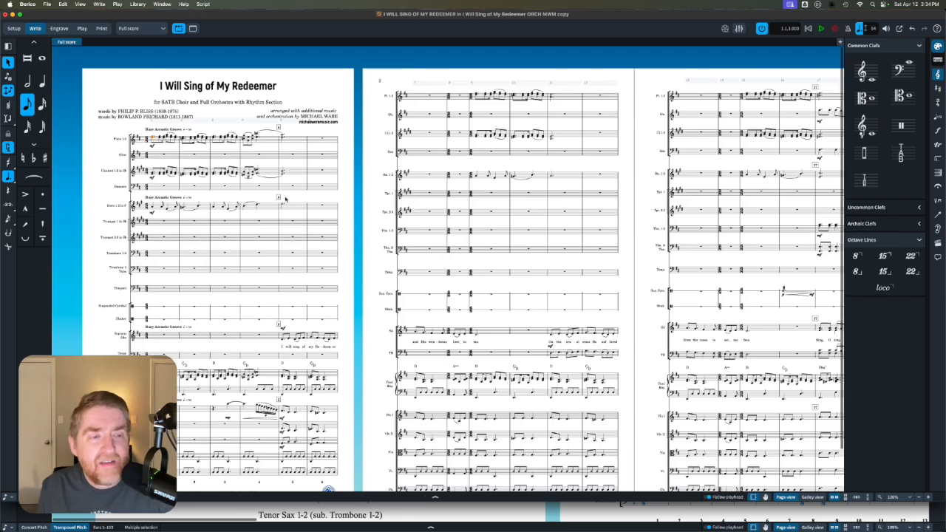
{"action": "scroll", "coordinate": [285, 198], "scroll_direction": "right", "scroll_amount": 10}
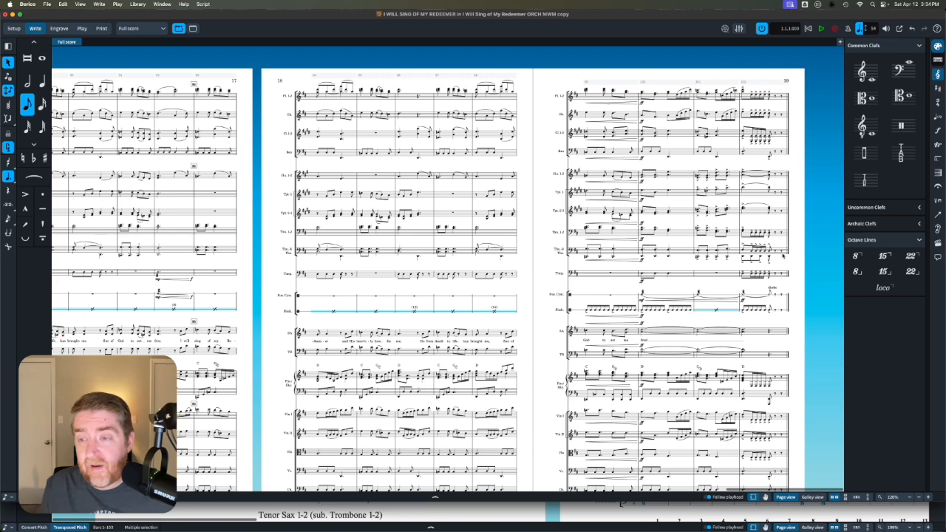
{"action": "left_click", "coordinate": [781, 255], "text": "shift"}
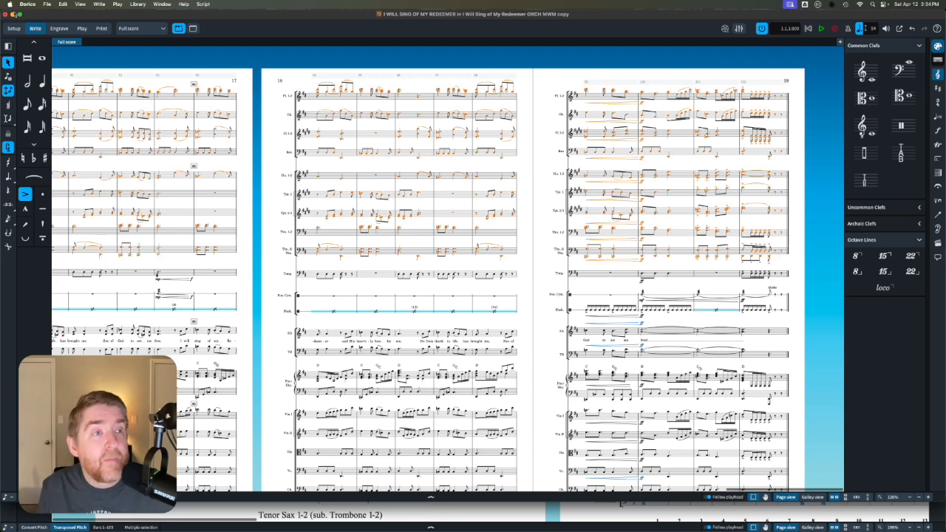
- Minimize the finished project, paste the woodwind and brass music into the template from bar 1 of Flute 1-2, and check it across the pages
{"action": "left_click", "coordinate": [9, 14]}
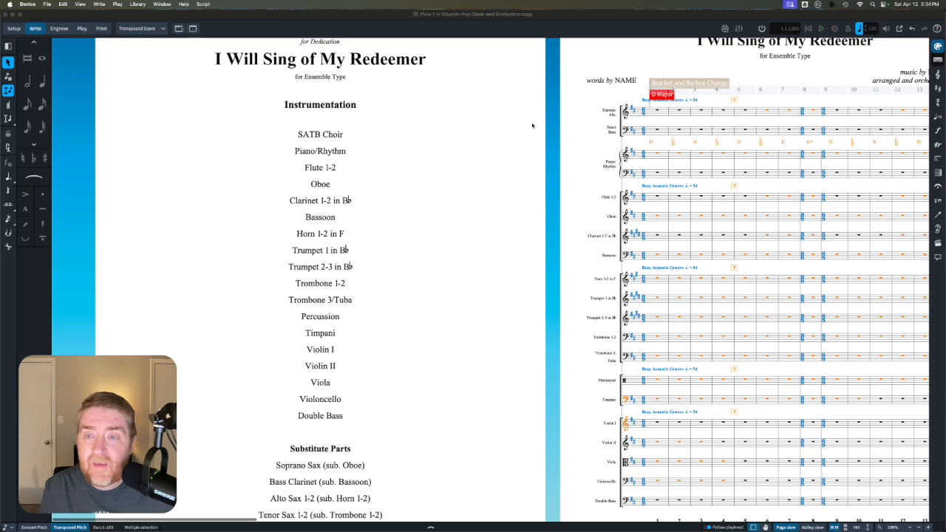
{"action": "left_click", "coordinate": [658, 196]}
{"action": "left_click", "coordinate": [658, 196]}
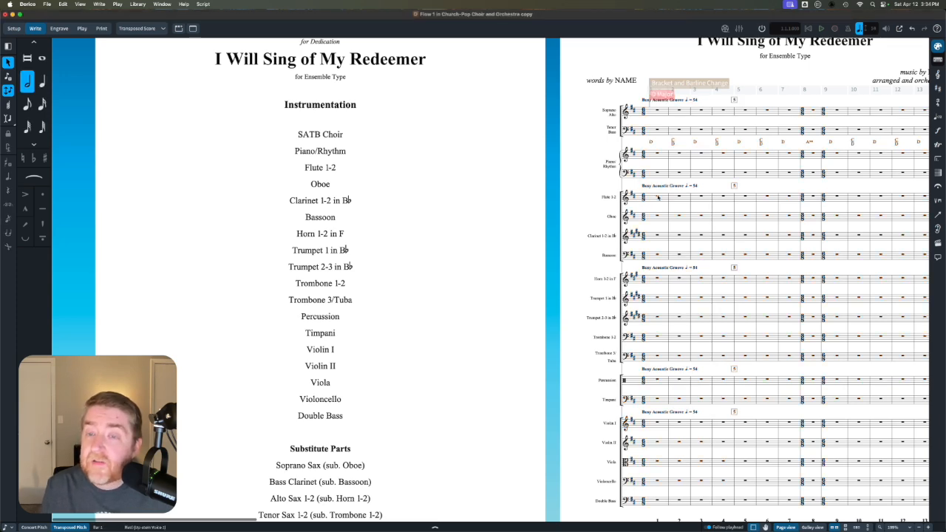
{"action": "key", "text": "super+v"}
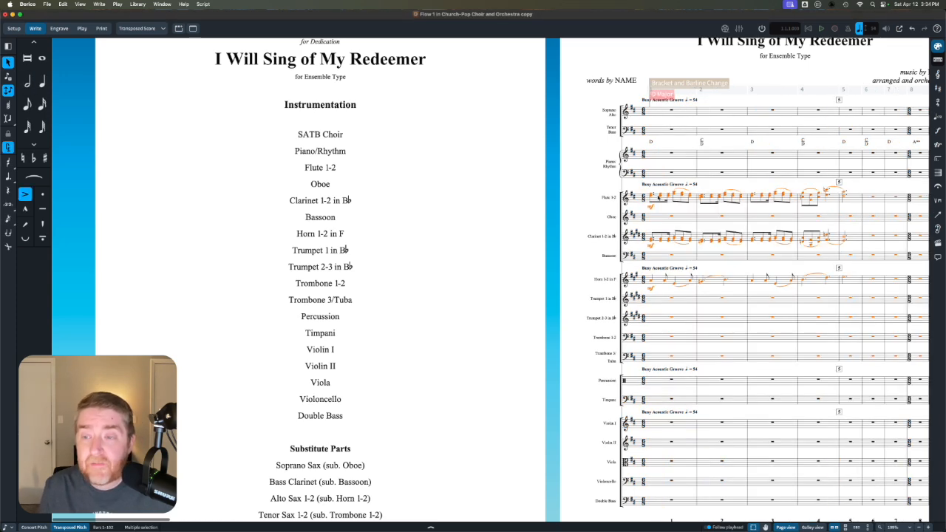
{"action": "scroll", "coordinate": [657, 197], "scroll_direction": "right", "scroll_amount": 5}
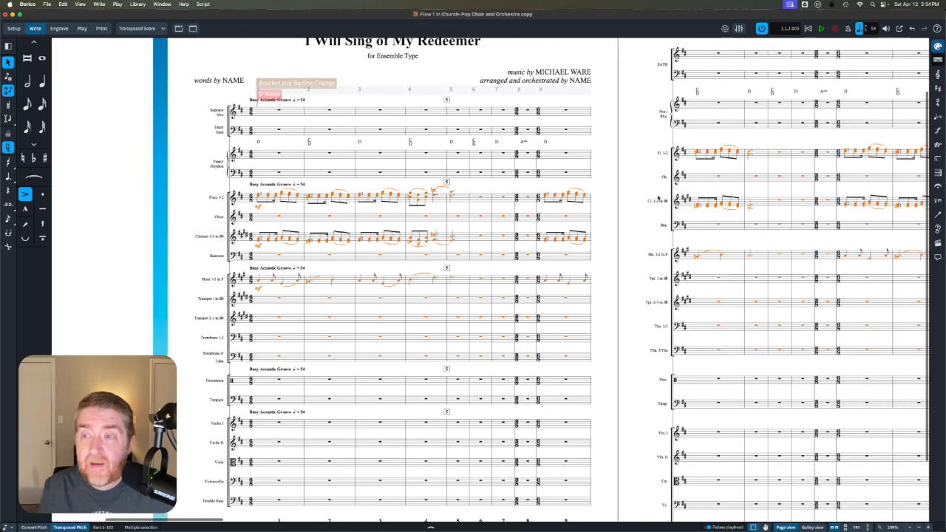
{"action": "scroll", "coordinate": [658, 196], "scroll_direction": "right", "scroll_amount": 6}
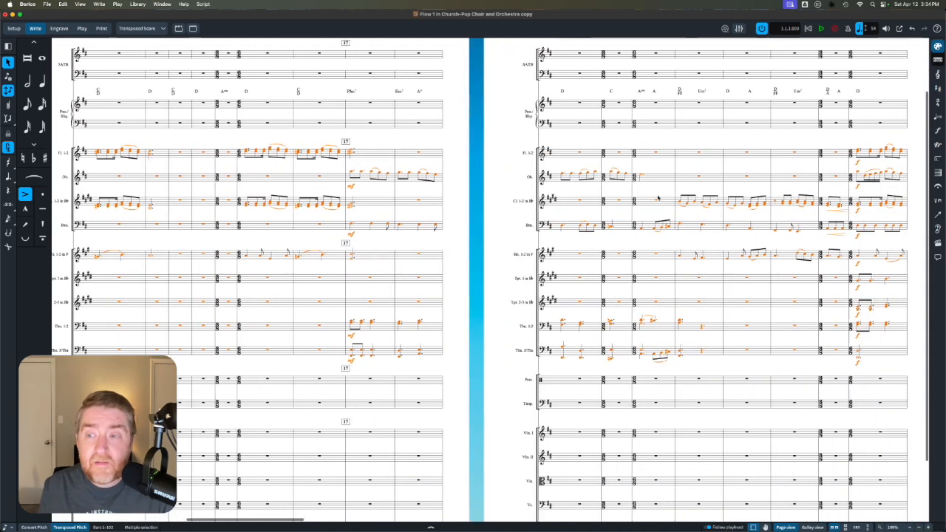
{"action": "scroll", "coordinate": [658, 196], "scroll_direction": "right", "scroll_amount": 4}
{"action": "left_click", "coordinate": [714, 159]}
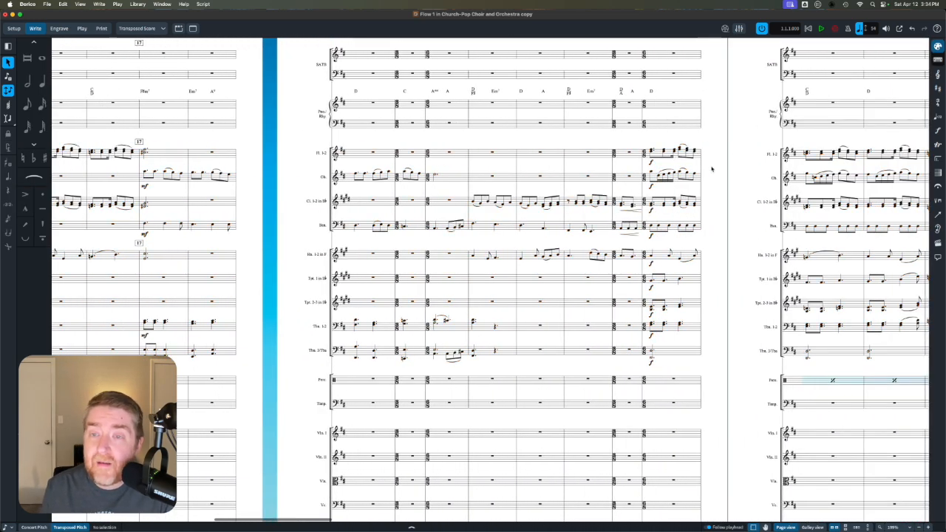
{"action": "scroll", "coordinate": [711, 170], "scroll_direction": "right", "scroll_amount": 6}
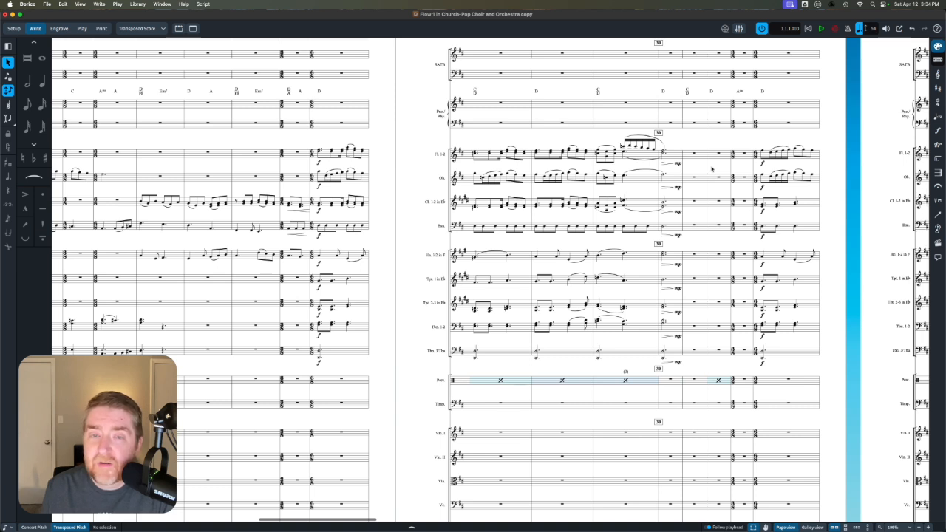
- Open the Flute 1-2 part and delete the empty bar 103 at the end of the flow
{"action": "left_click", "coordinate": [138, 29]}
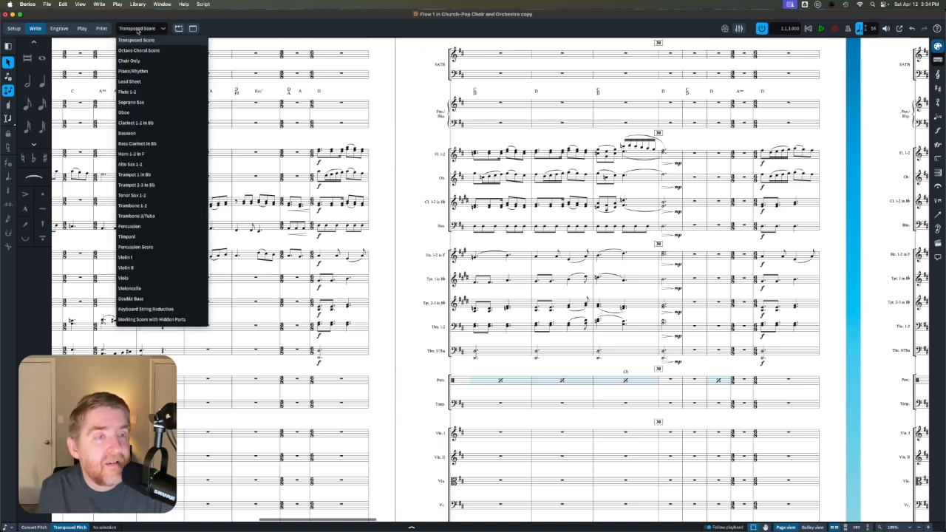
{"action": "left_click", "coordinate": [144, 92]}
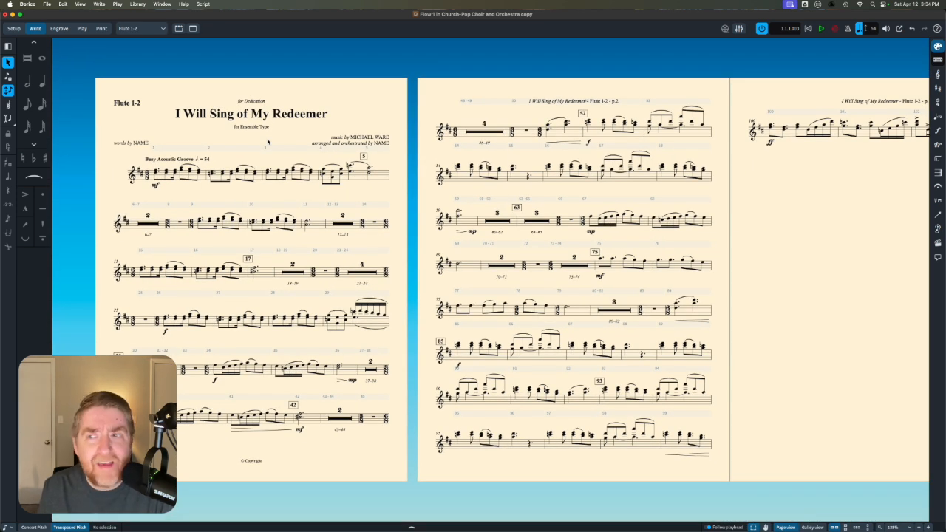
{"action": "scroll", "coordinate": [267, 141], "scroll_direction": "right", "scroll_amount": 5}
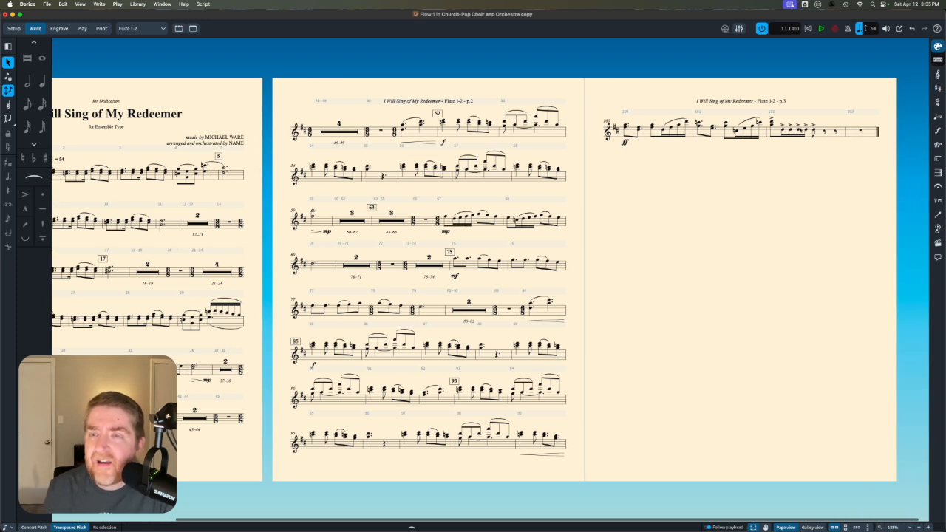
{"action": "left_click", "coordinate": [858, 112]}
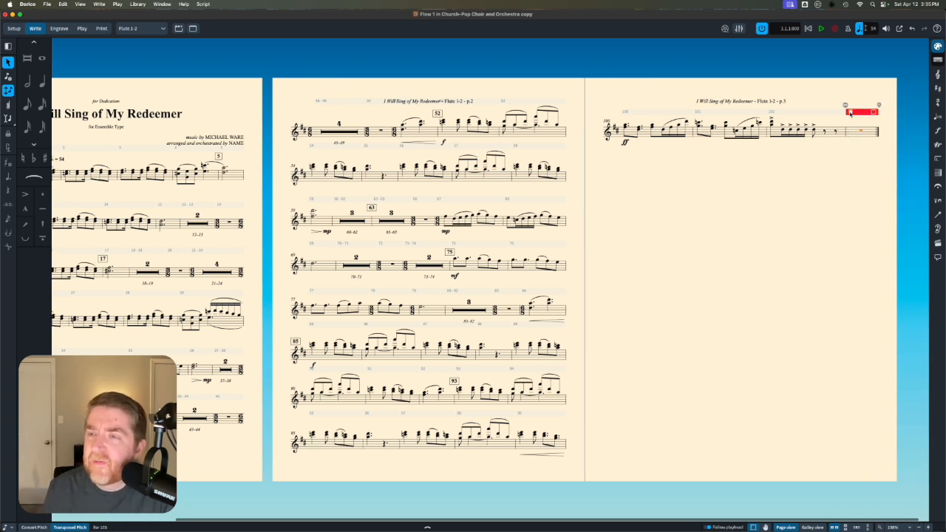
{"action": "key", "text": "Delete"}
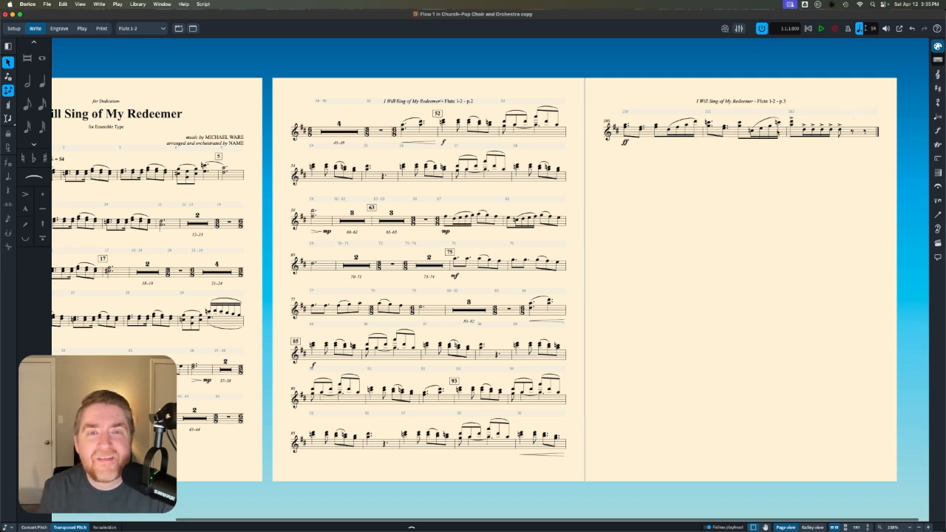
- Look back at the start of the Flute 1-2 part and switch to the Oboe part to check its layout
{"action": "scroll", "coordinate": [427, 195], "scroll_direction": "left", "scroll_amount": 5}
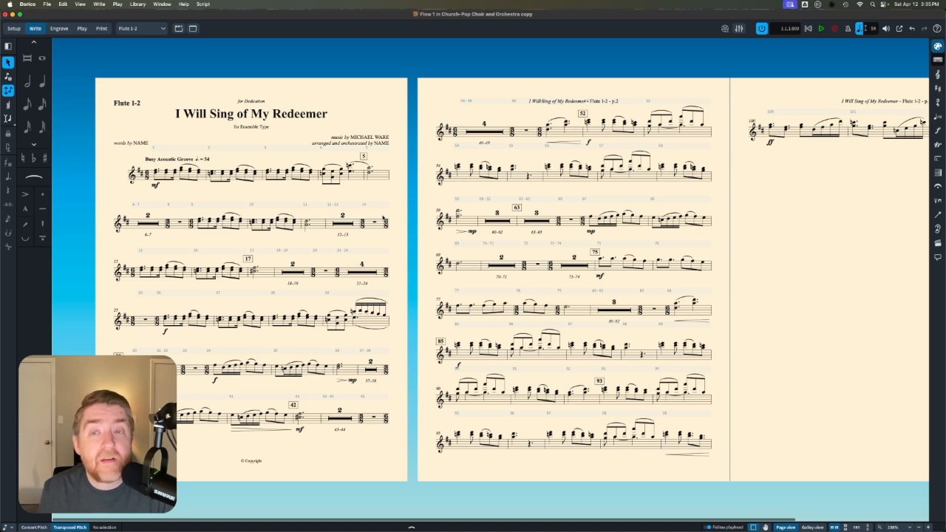
{"action": "left_click", "coordinate": [143, 29]}
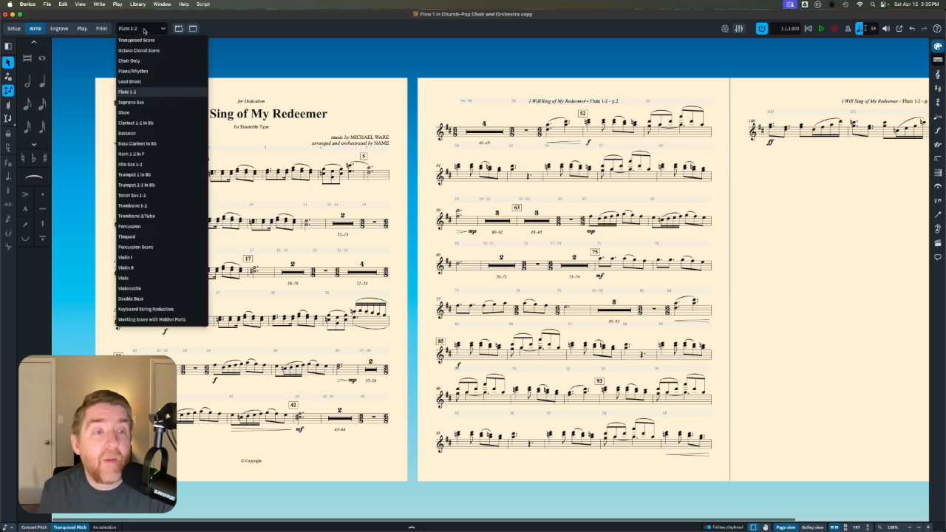
{"action": "left_click", "coordinate": [147, 118]}
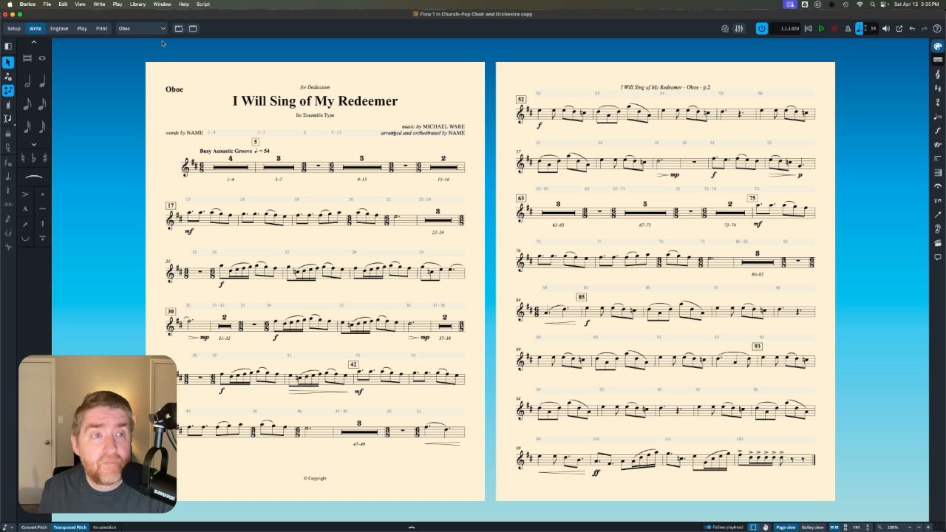
- Open the Horn 1-2 in F part and insert a system break at bar 100 in Engrave mode
{"action": "left_click", "coordinate": [142, 29]}
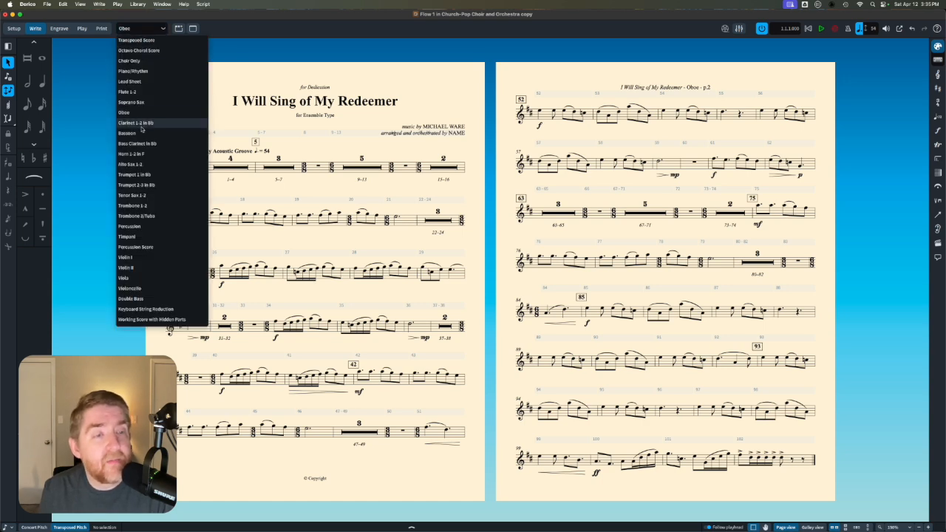
{"action": "left_click", "coordinate": [146, 154]}
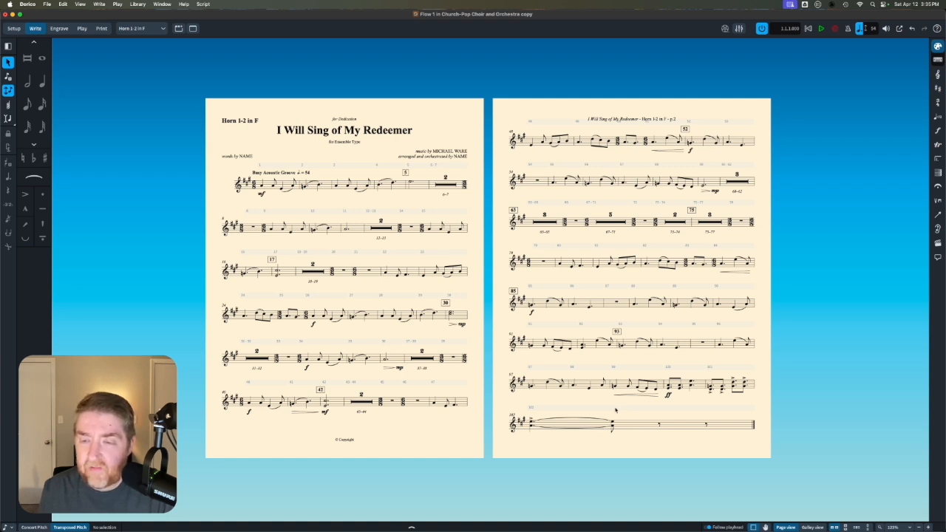
{"action": "left_click", "coordinate": [659, 382]}
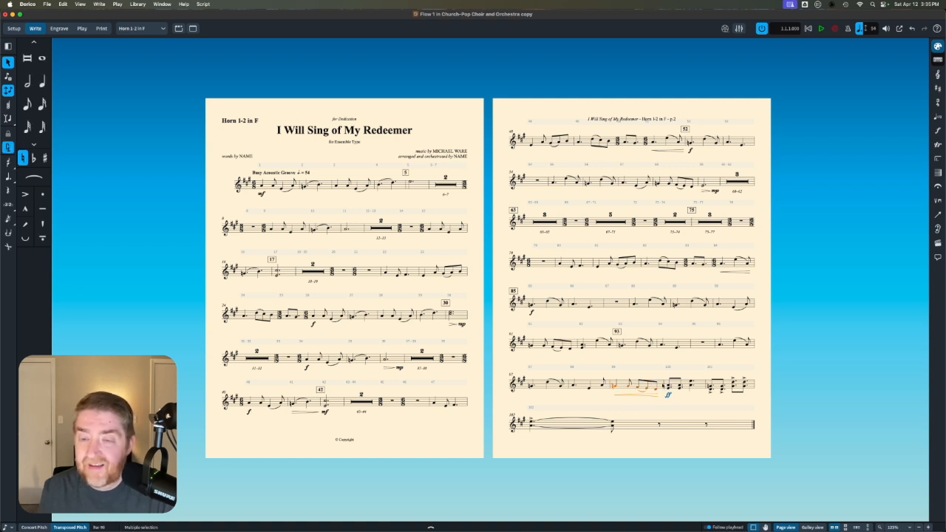
{"action": "left_click", "coordinate": [665, 385]}
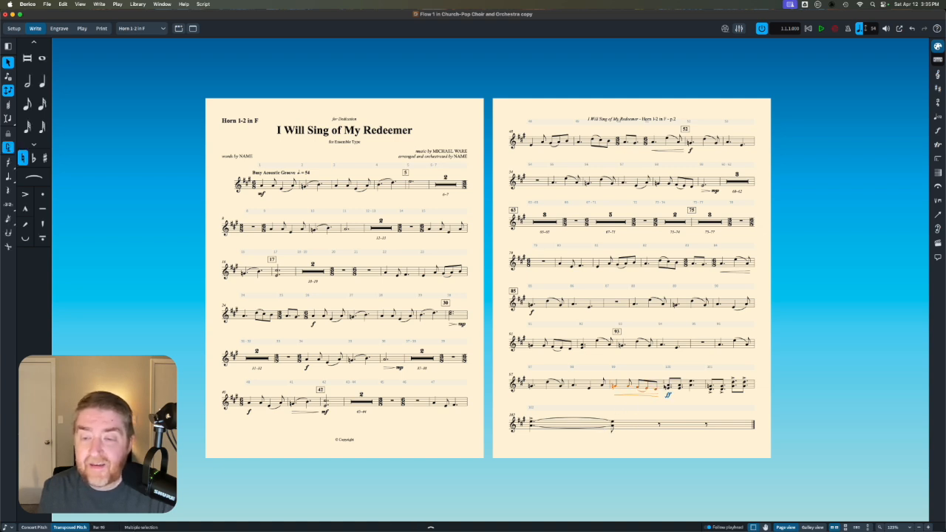
{"action": "left_click", "coordinate": [60, 28]}
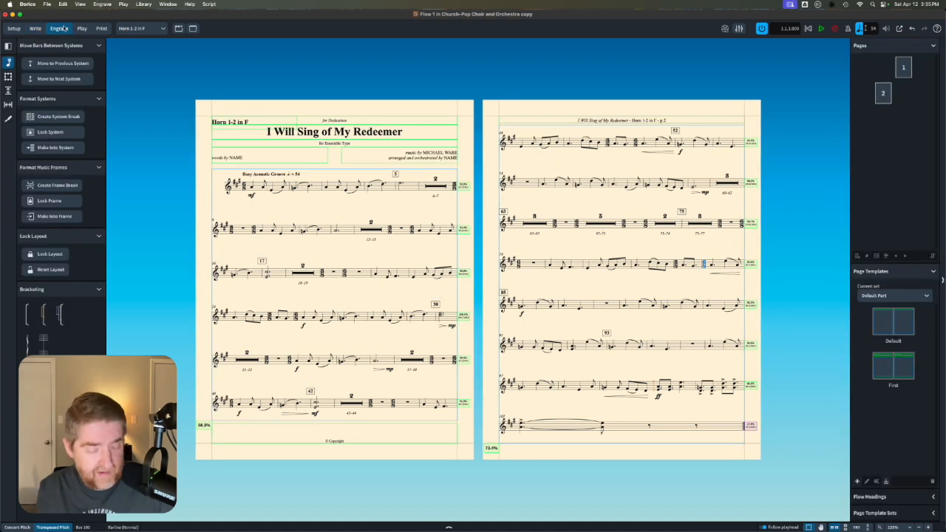
{"action": "key", "text": "shift+s"}
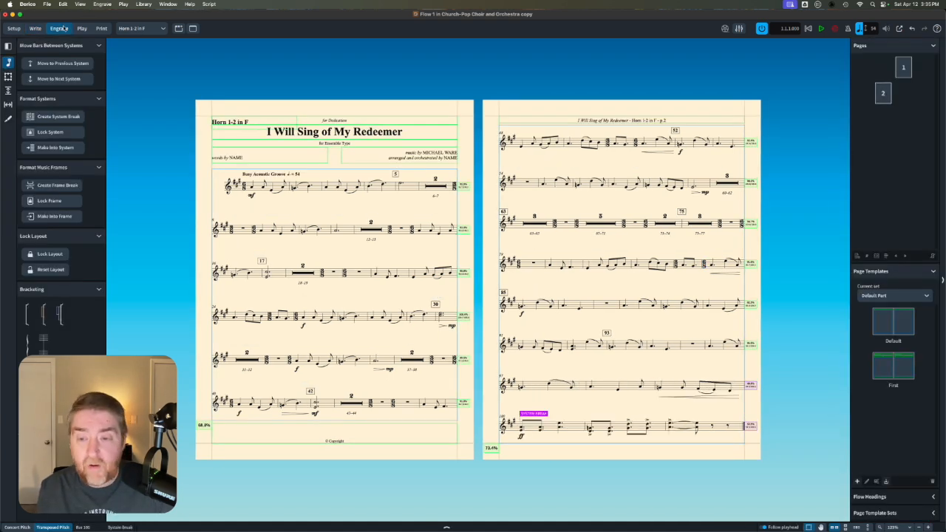
- Switch to the Alto Sax 1-2 part, check its two pages, and return to Write mode
{"action": "left_click", "coordinate": [126, 30]}
{"action": "left_click", "coordinate": [138, 169]}
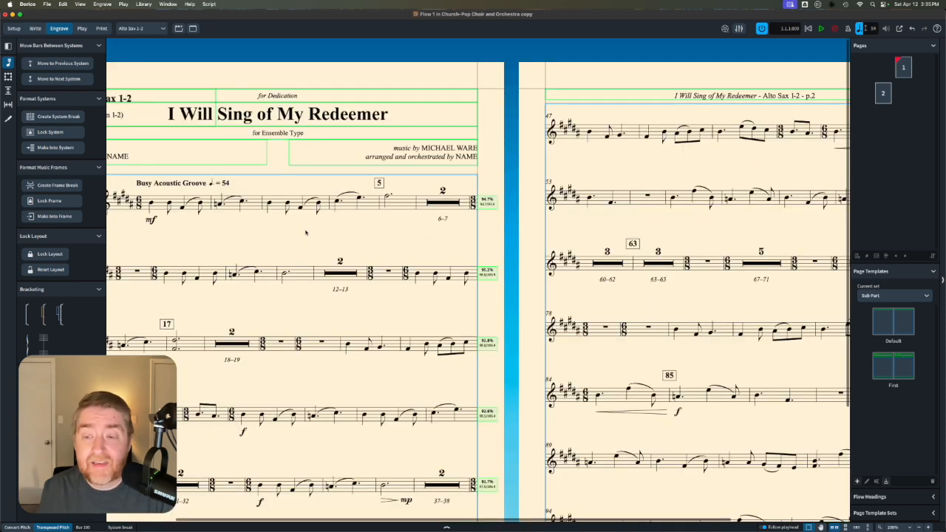
{"action": "scroll", "coordinate": [306, 232], "scroll_direction": "down", "scroll_amount": 5}
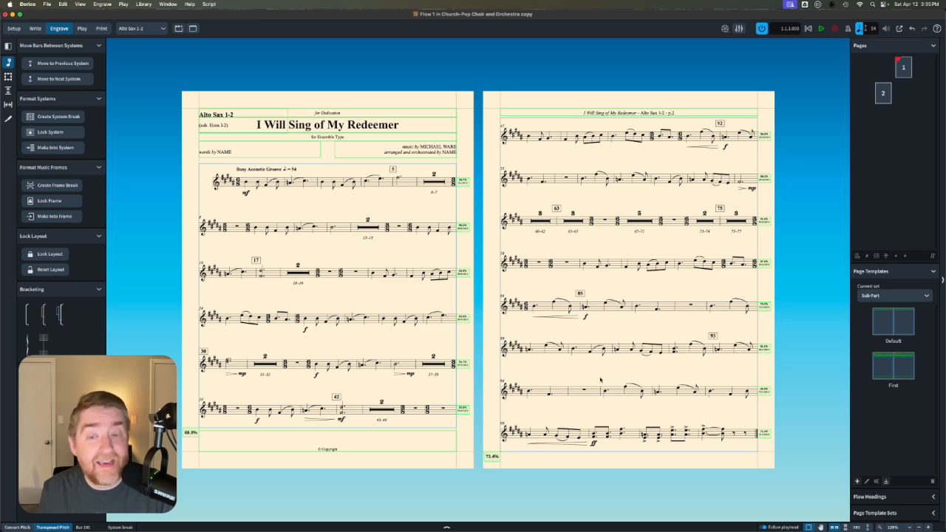
{"action": "left_click", "coordinate": [35, 28]}
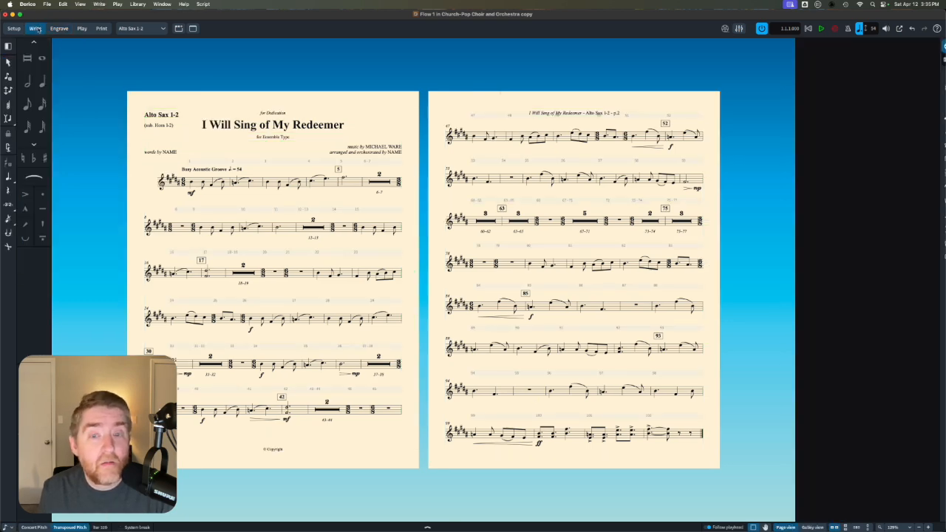
- In the Alto Sax 1-2 part, add a natural to the lower note of the third chord in bar 101
{"action": "scroll", "coordinate": [679, 407], "scroll_direction": "up", "scroll_amount": 5}
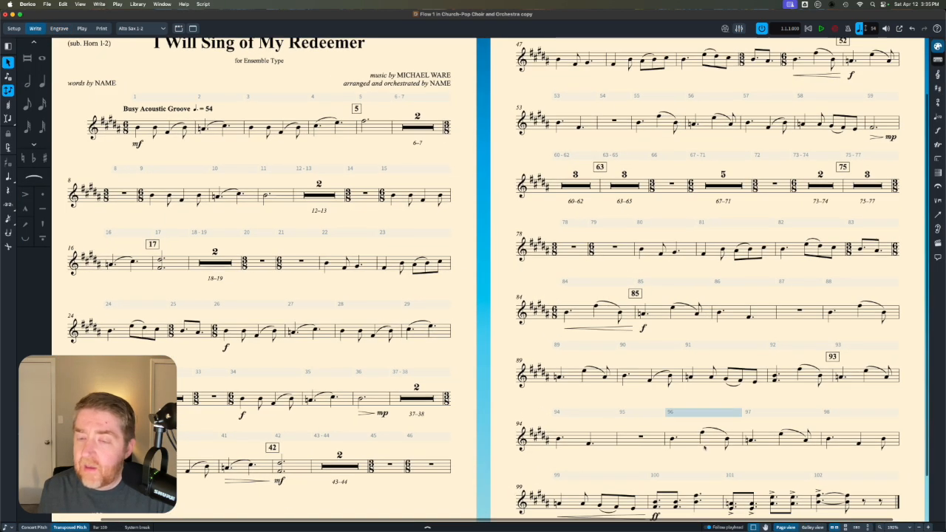
{"action": "scroll", "coordinate": [694, 436], "scroll_direction": "down", "scroll_amount": 2}
{"action": "scroll", "coordinate": [704, 452], "scroll_direction": "right", "scroll_amount": 2}
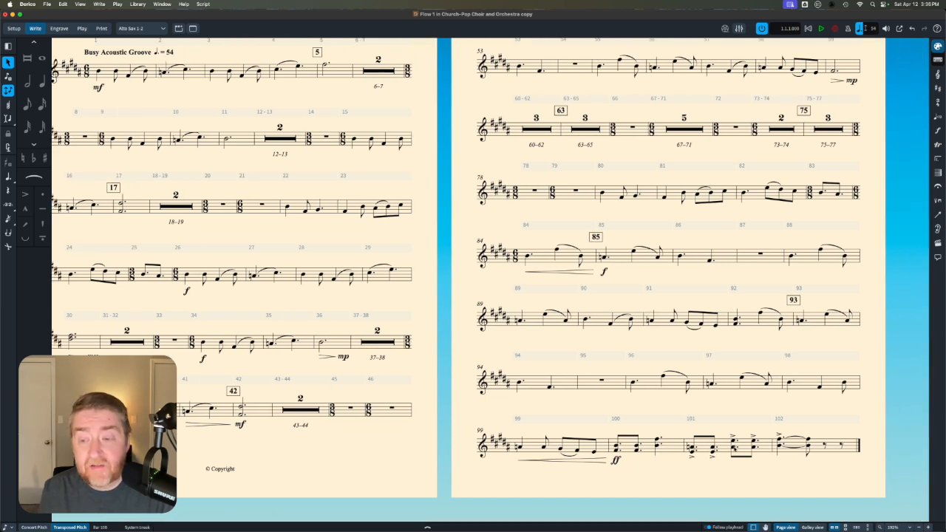
{"action": "left_click", "coordinate": [734, 447]}
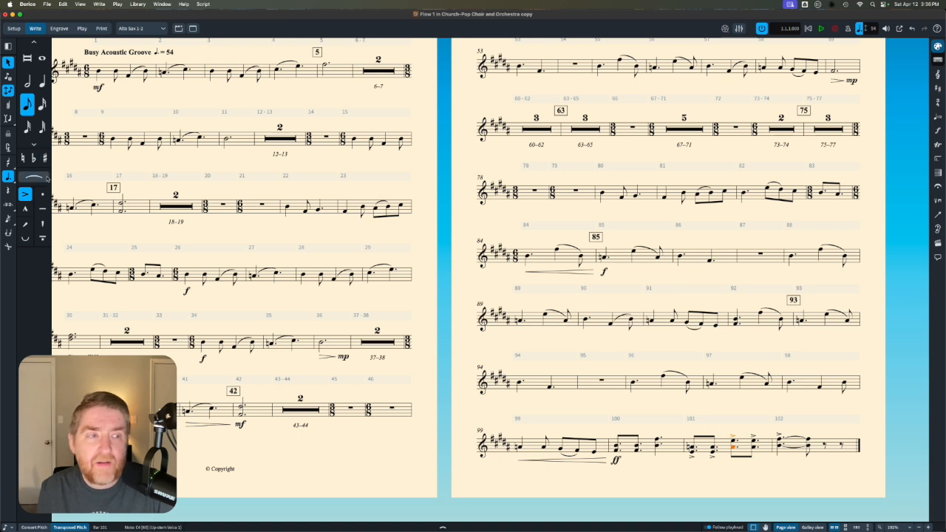
{"action": "left_click", "coordinate": [23, 158]}
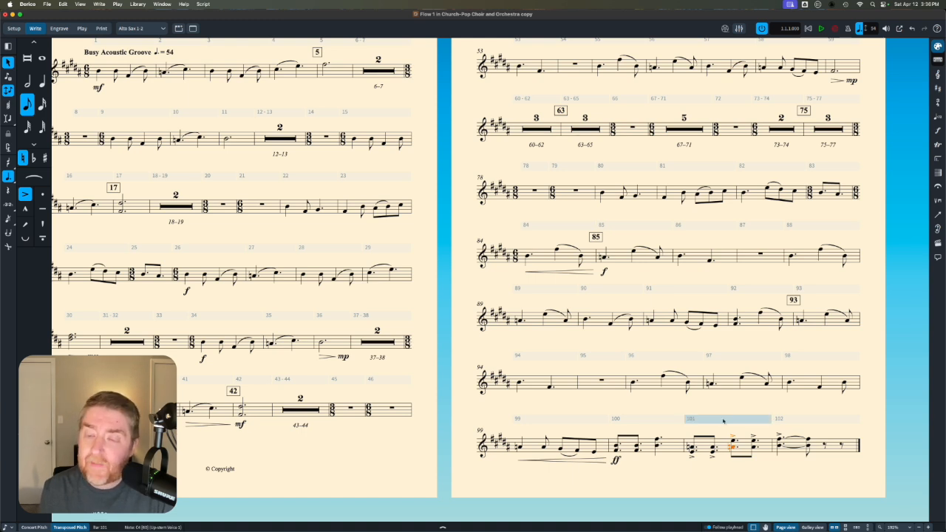
{"action": "left_click", "coordinate": [733, 406]}
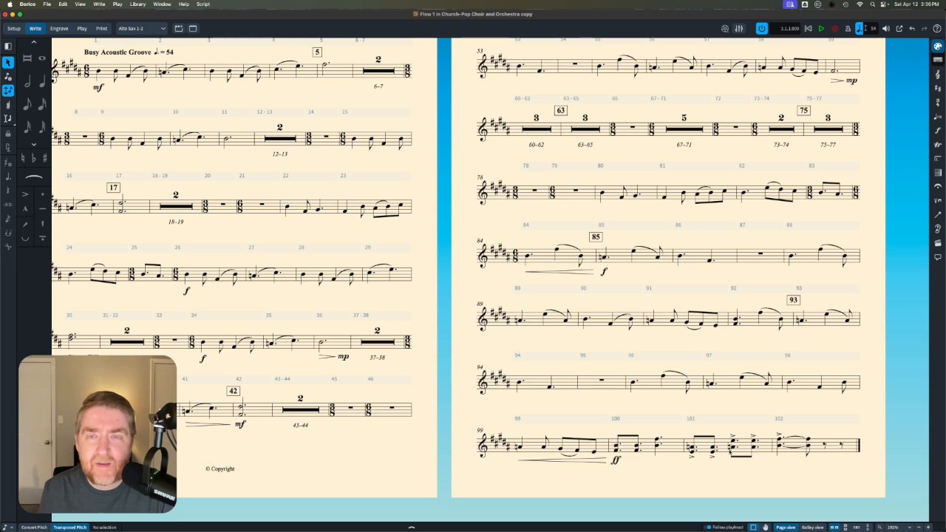
- Return the template to the Transposed Score layout and restore the minimized finished project window
{"action": "left_click", "coordinate": [144, 30]}
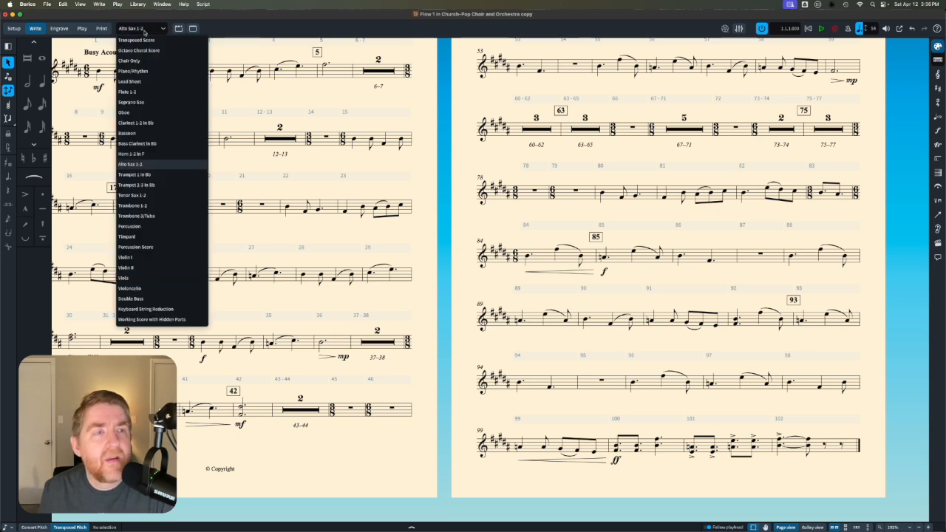
{"action": "left_click", "coordinate": [146, 40]}
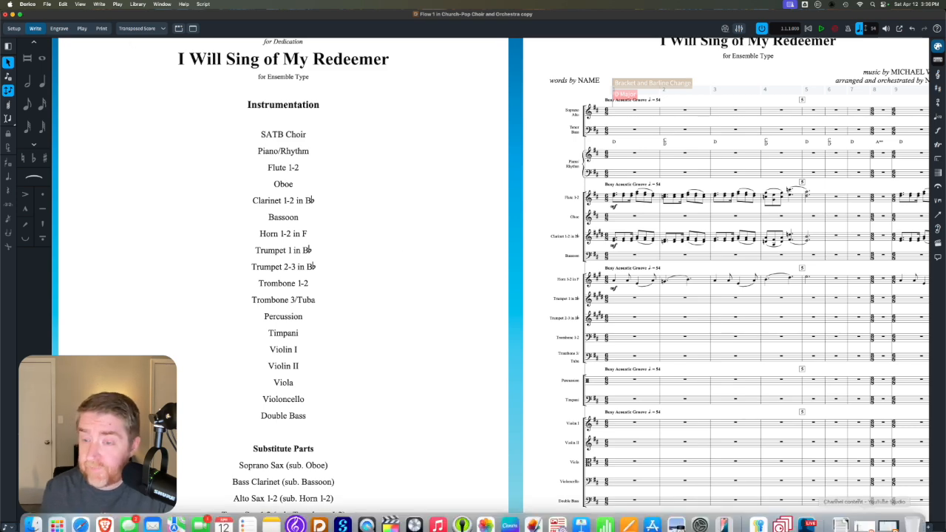
{"action": "left_click", "coordinate": [886, 521]}
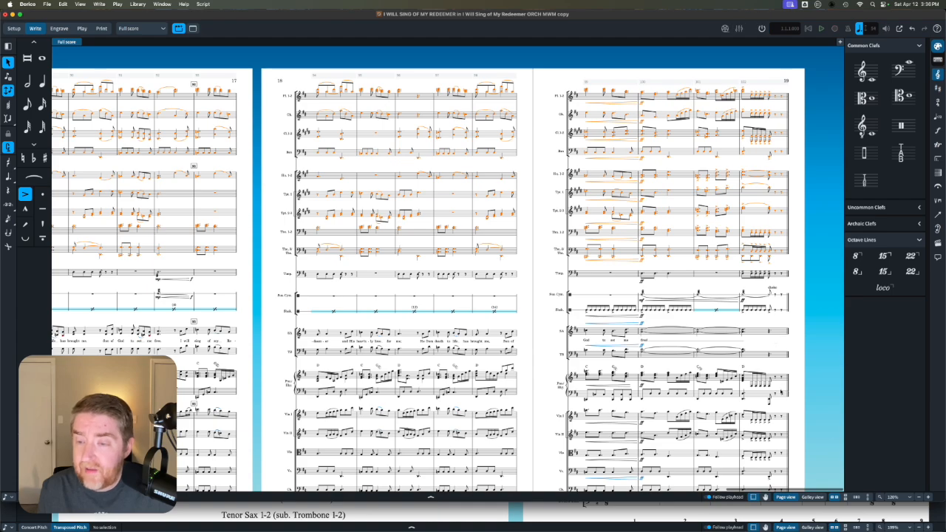
- Clear the woodwind and brass selection, go back to the first page, and select all music on both Piano/Rhythm staves
{"action": "key", "text": "Escape"}
{"action": "scroll", "coordinate": [699, 377], "scroll_direction": "left", "scroll_amount": 15}
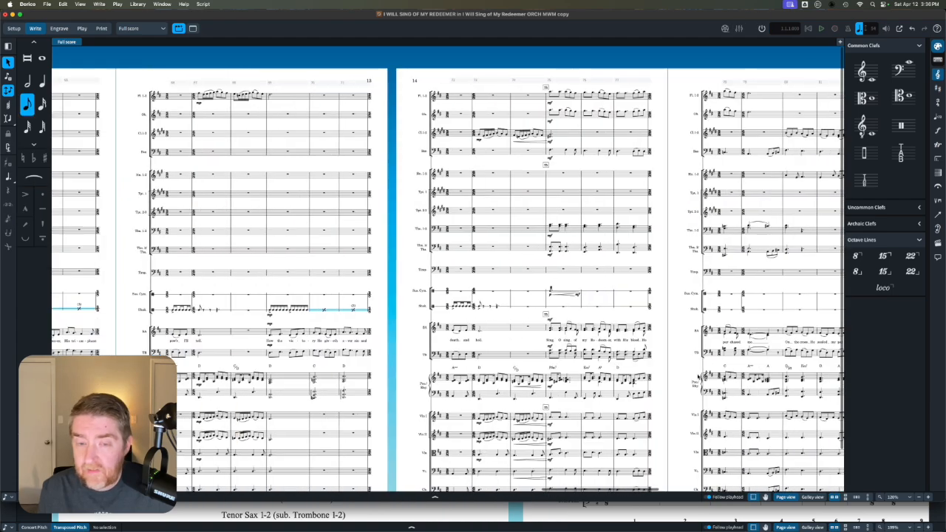
{"action": "scroll", "coordinate": [699, 377], "scroll_direction": "left", "scroll_amount": 20}
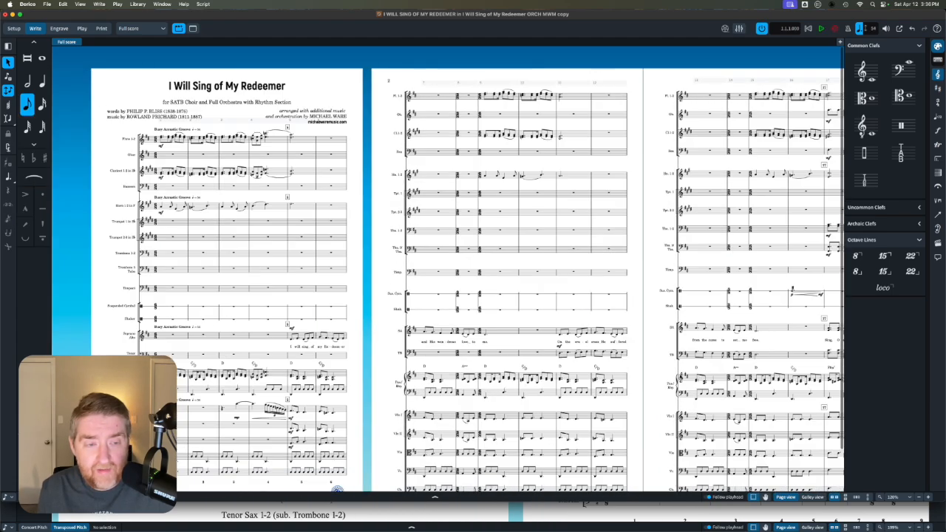
{"action": "key", "text": "super+a"}
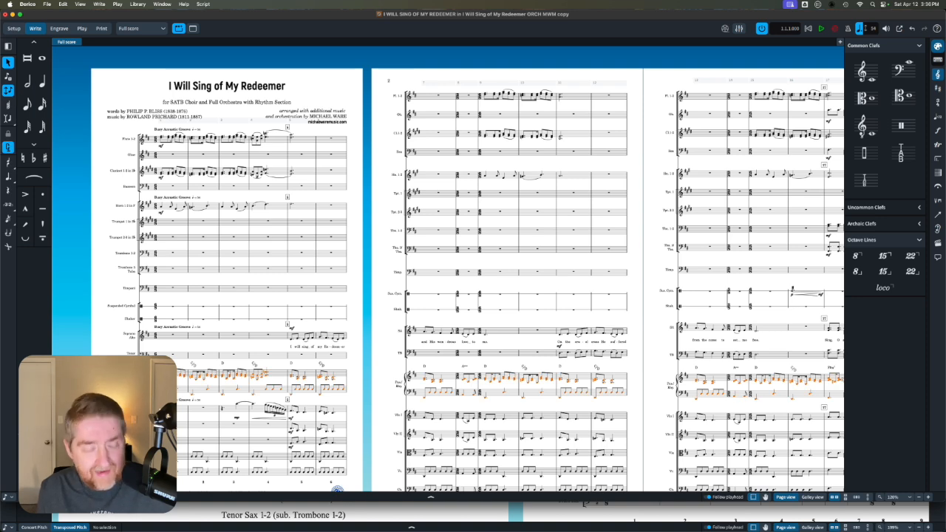
- Paste the copied Piano/Rhythm music into the template's Piano/Rhythm staves from bar 1, clear the selection and check the following pages
{"action": "left_click", "coordinate": [11, 15]}
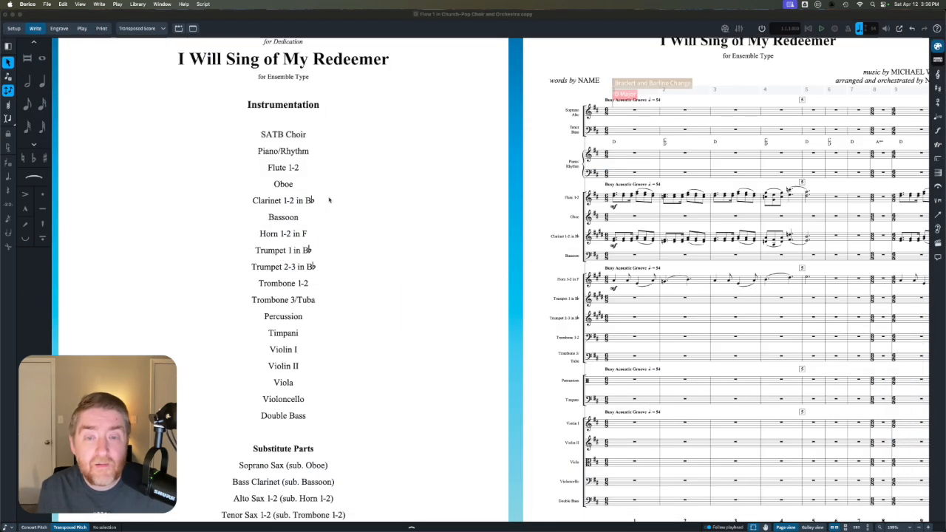
{"action": "left_click", "coordinate": [634, 158]}
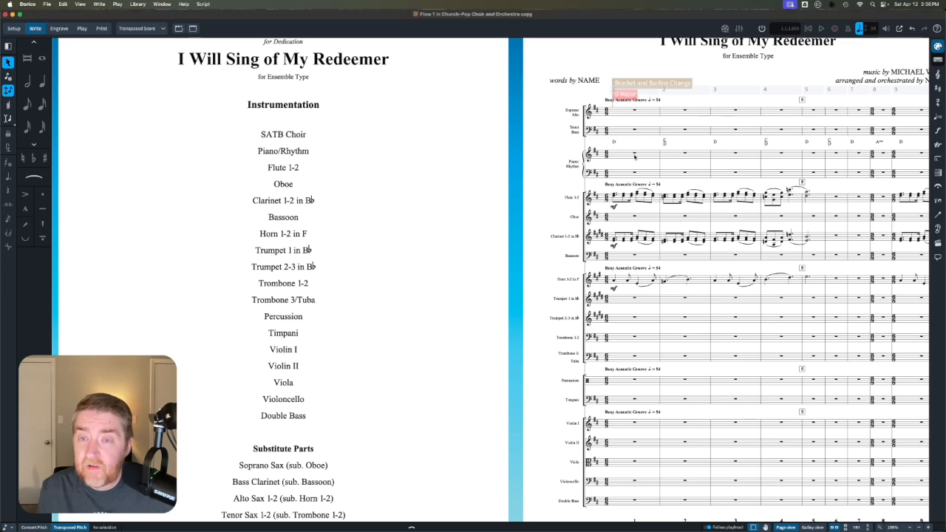
{"action": "left_click", "coordinate": [634, 153]}
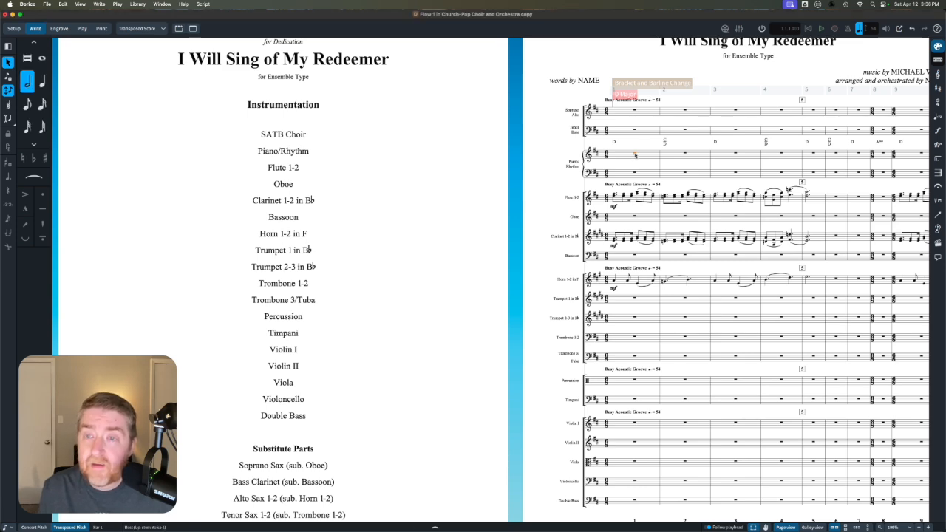
{"action": "key", "text": "ctrl+v"}
{"action": "scroll", "coordinate": [635, 156], "scroll_direction": "right", "scroll_amount": 10}
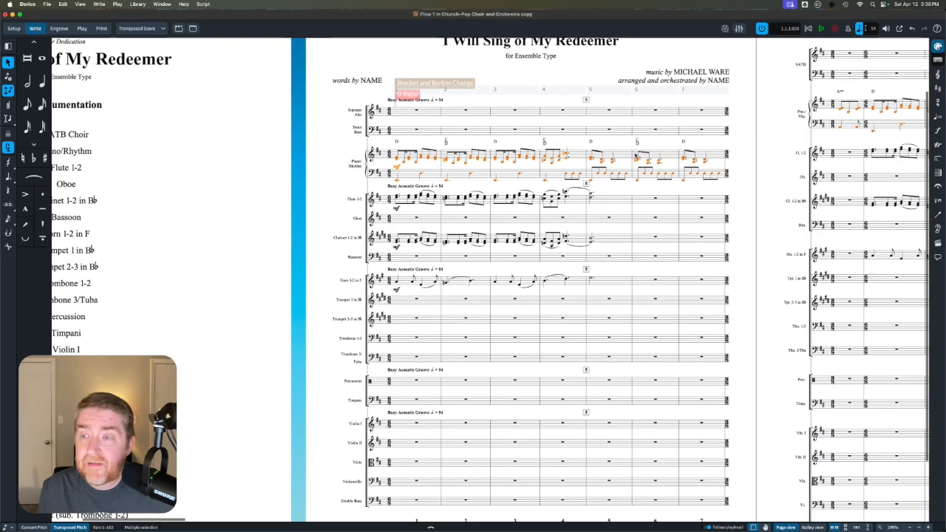
{"action": "key", "text": "Escape"}
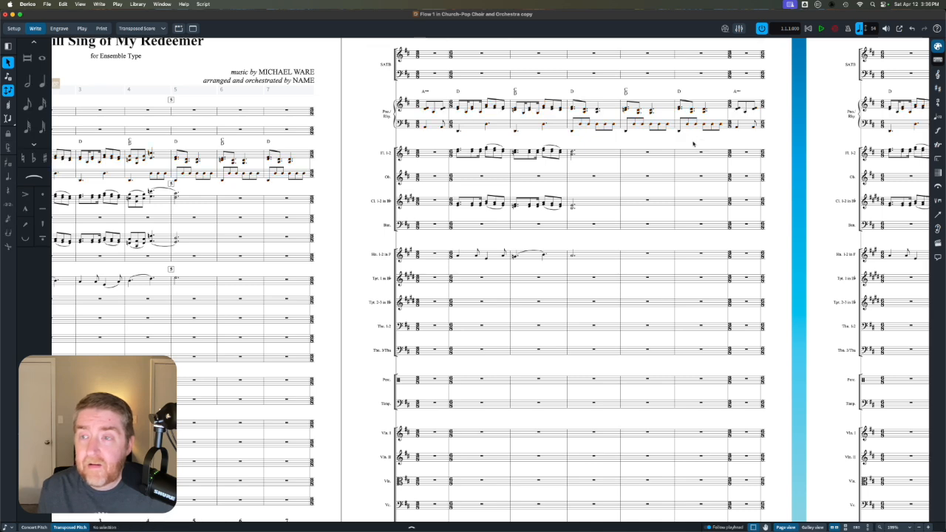
{"action": "scroll", "coordinate": [695, 143], "scroll_direction": "right", "scroll_amount": 5}
- Switch to the Piano/Rhythm layout and check its music through to the last page
{"action": "left_click", "coordinate": [135, 28]}
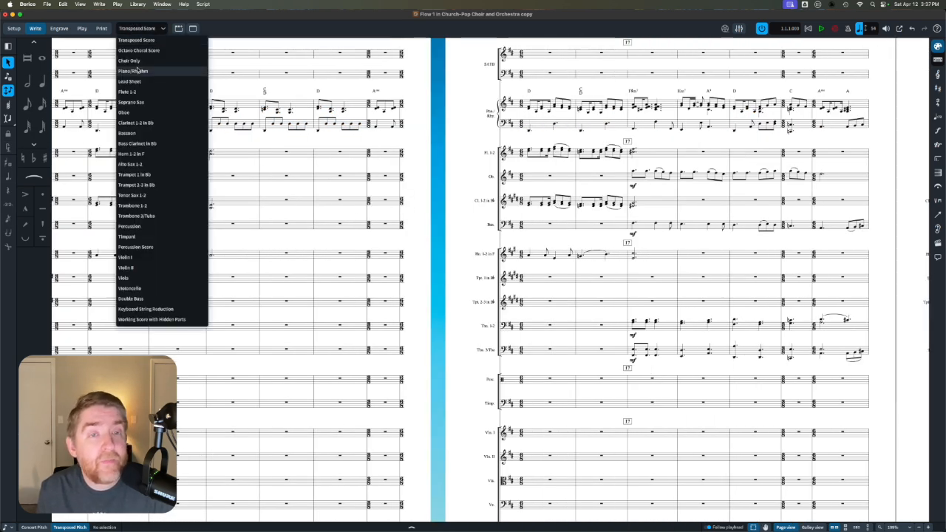
{"action": "left_click", "coordinate": [137, 70]}
{"action": "scroll", "coordinate": [237, 136], "scroll_direction": "down", "scroll_amount": 5}
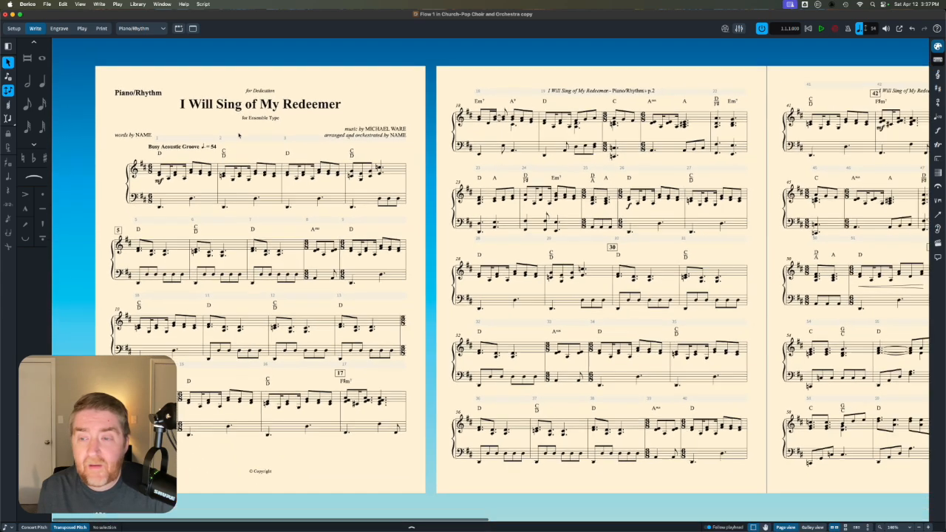
{"action": "scroll", "coordinate": [238, 135], "scroll_direction": "right", "scroll_amount": 10}
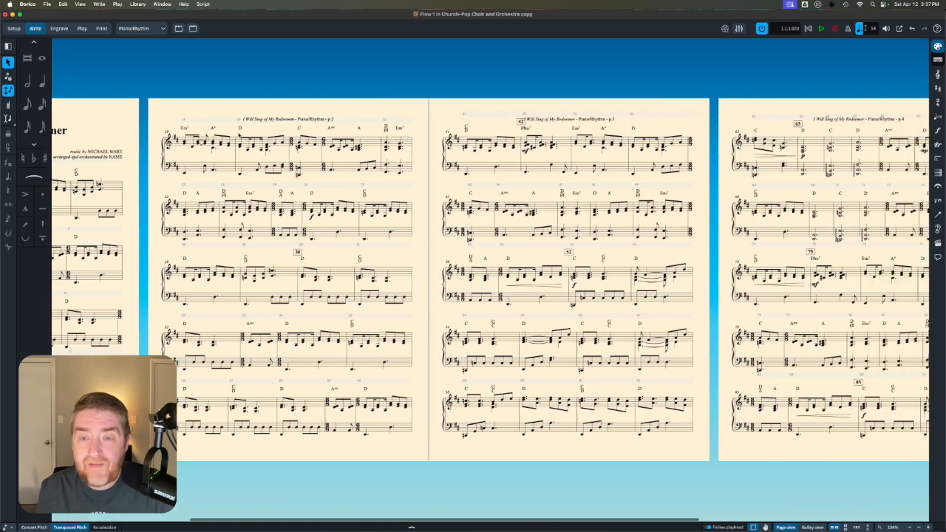
{"action": "scroll", "coordinate": [405, 323], "scroll_direction": "right", "scroll_amount": 3}
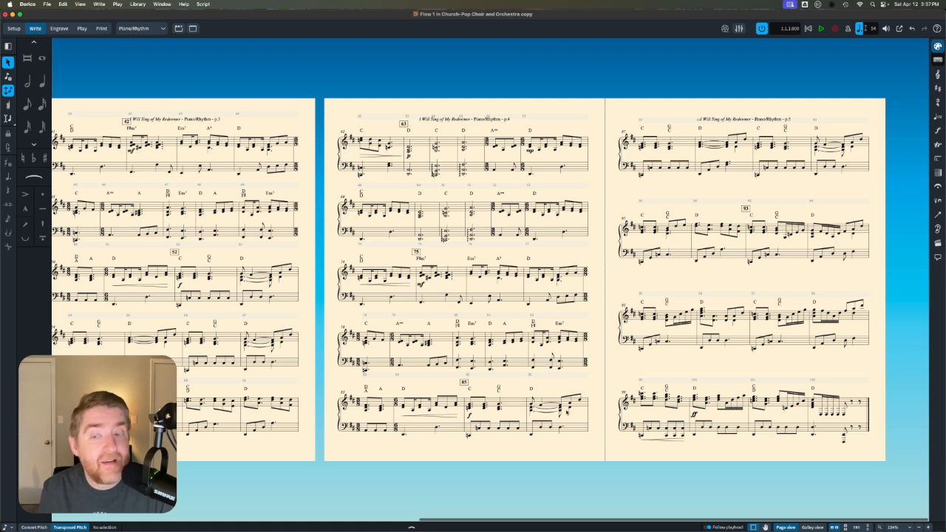
- In the Piano/Rhythm part, place the crescendo hairpin under the bar 99 lower staff above that staff
{"action": "left_click", "coordinate": [670, 440]}
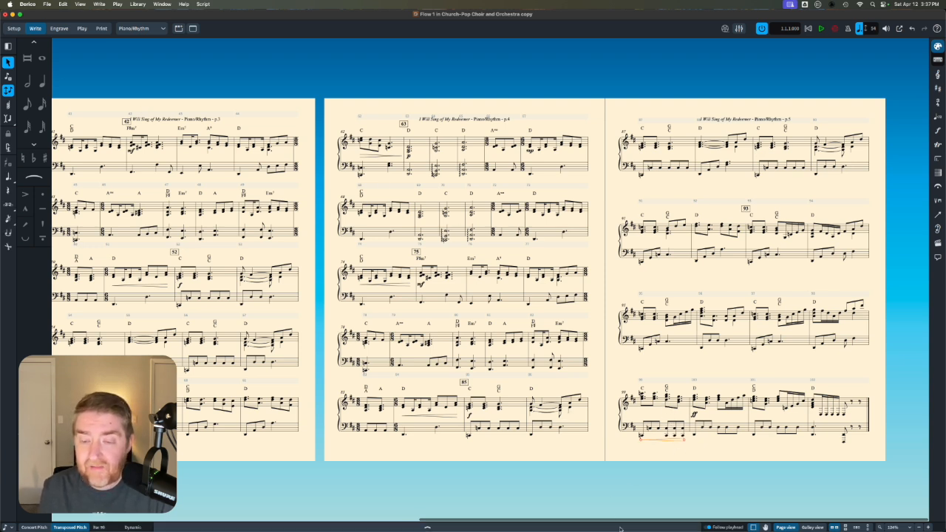
{"action": "left_click", "coordinate": [427, 527]}
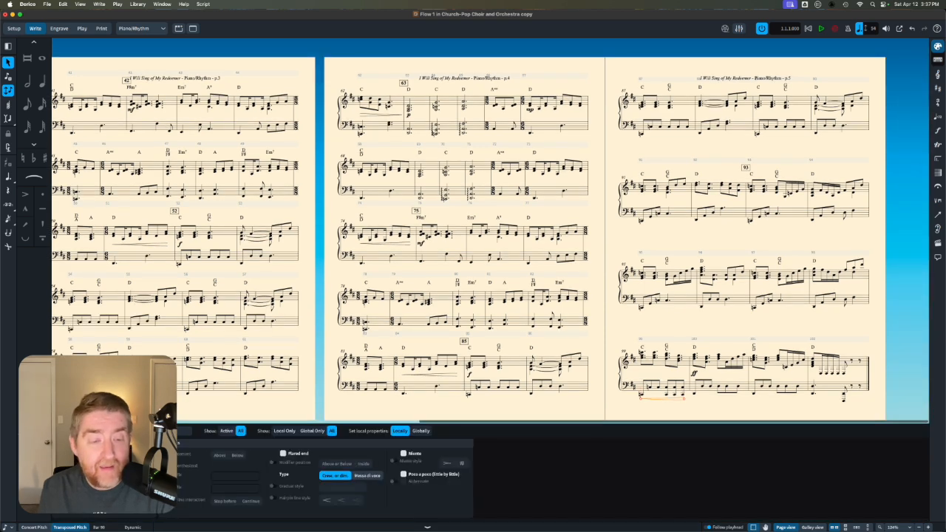
{"action": "left_click", "coordinate": [221, 456]}
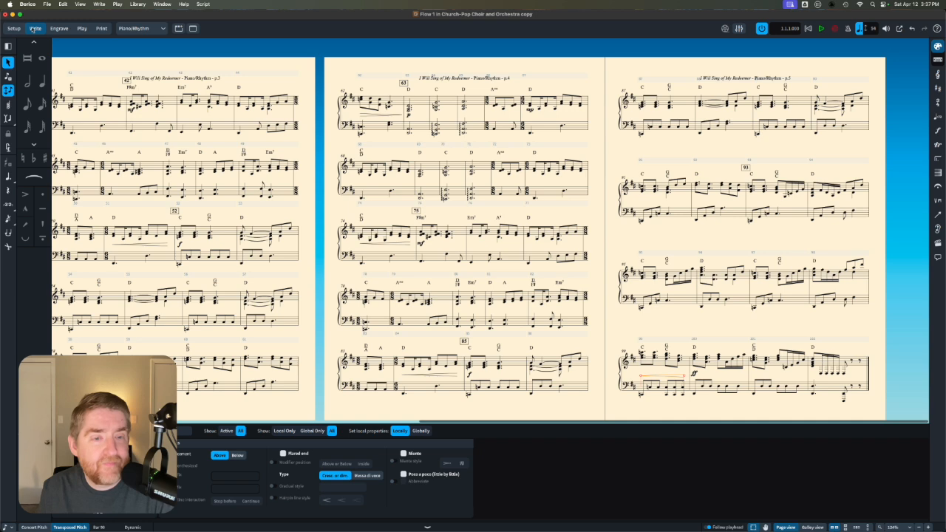
{"action": "left_click", "coordinate": [375, 527]}
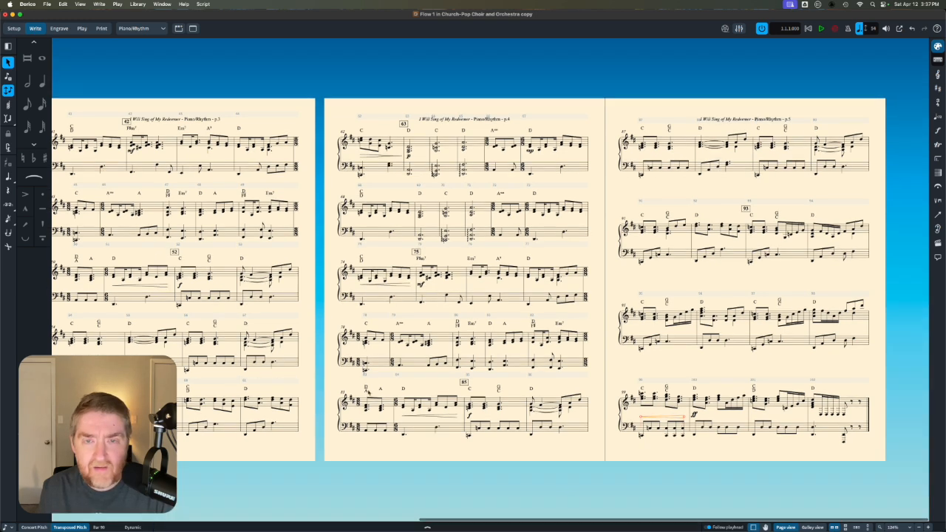
{"action": "scroll", "coordinate": [367, 390], "scroll_direction": "left", "scroll_amount": 10}
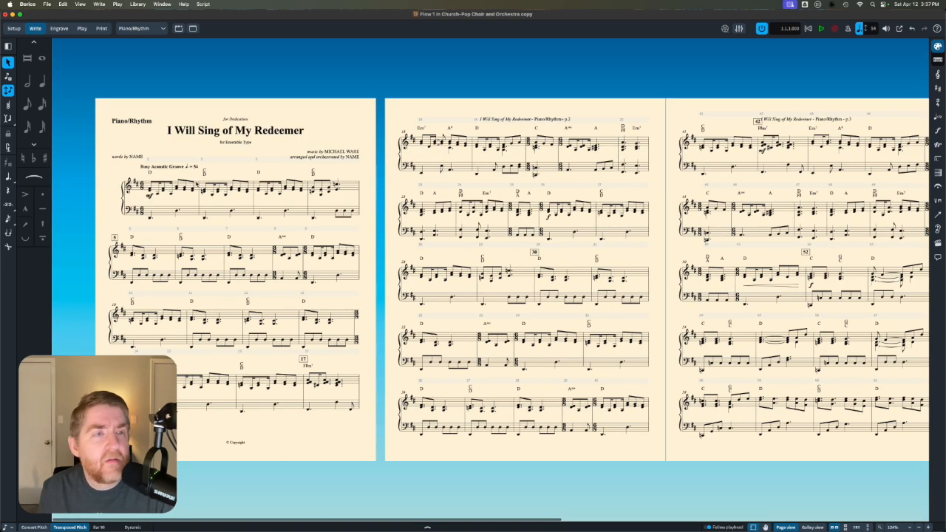
- Return the template to the Transposed Score layout and select all music and lyrics on the Soprano/Alto staff in the finished project
{"action": "left_click", "coordinate": [129, 30]}
{"action": "left_click", "coordinate": [133, 41]}
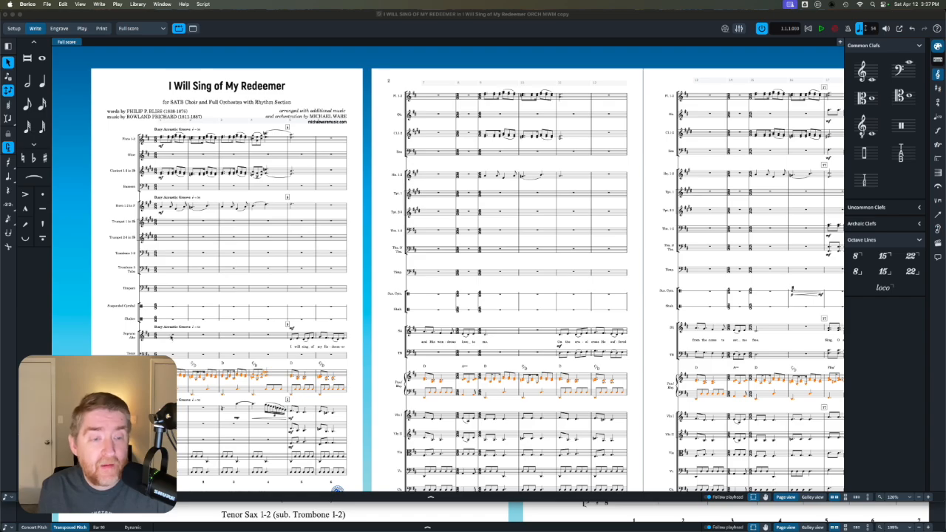
{"action": "left_click", "coordinate": [310, 296]}
{"action": "scroll", "coordinate": [310, 295], "scroll_direction": "right", "scroll_amount": 15}
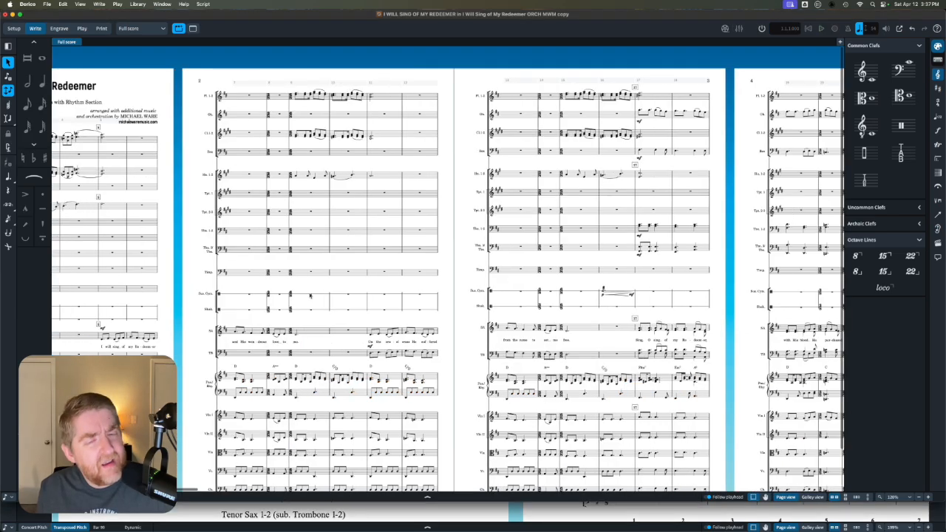
{"action": "scroll", "coordinate": [310, 295], "scroll_direction": "right", "scroll_amount": 20}
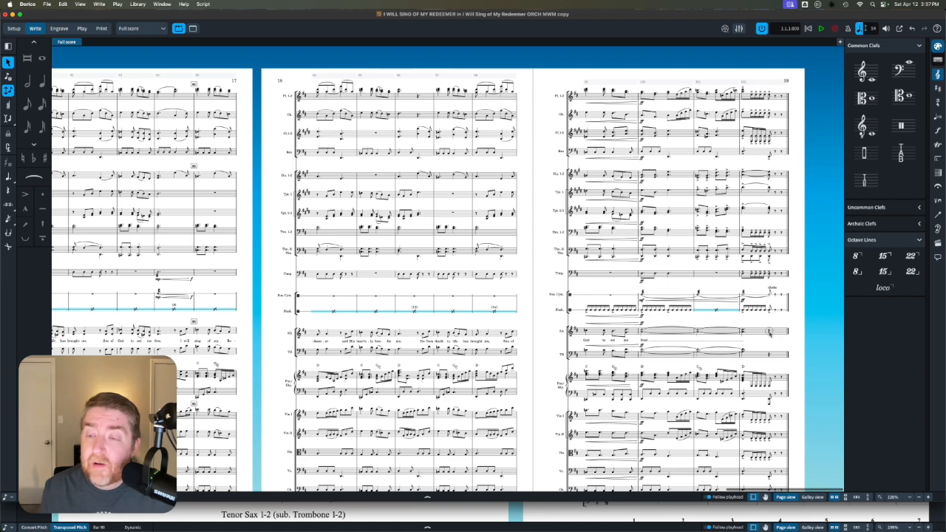
{"action": "left_click", "coordinate": [770, 333], "text": "shift"}
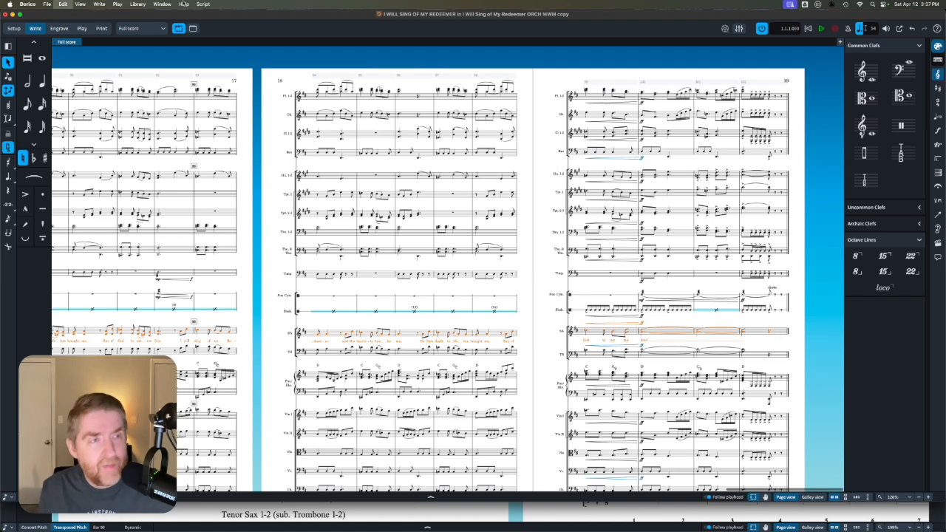
- Paste the Soprano/Alto music and lyrics into the template's Soprano/Alto staff from bar 1
{"action": "left_click", "coordinate": [10, 14]}
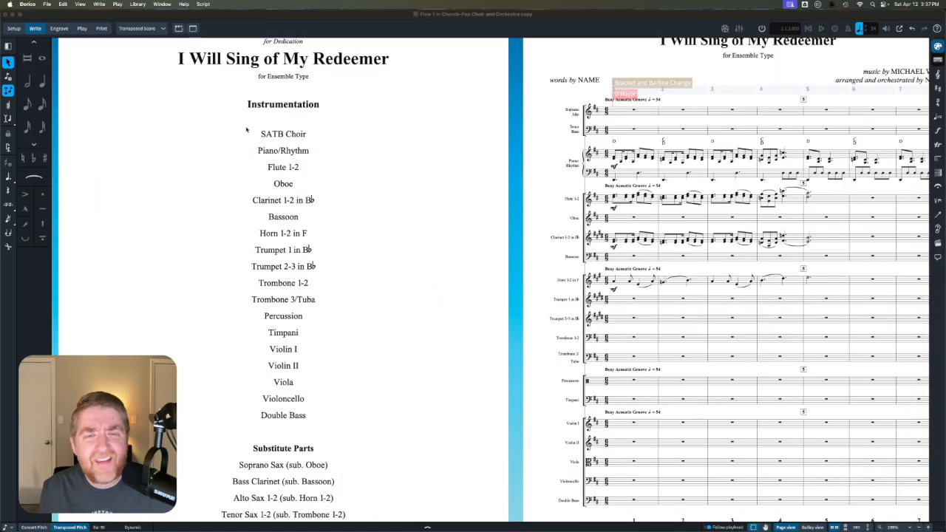
{"action": "left_click", "coordinate": [630, 115]}
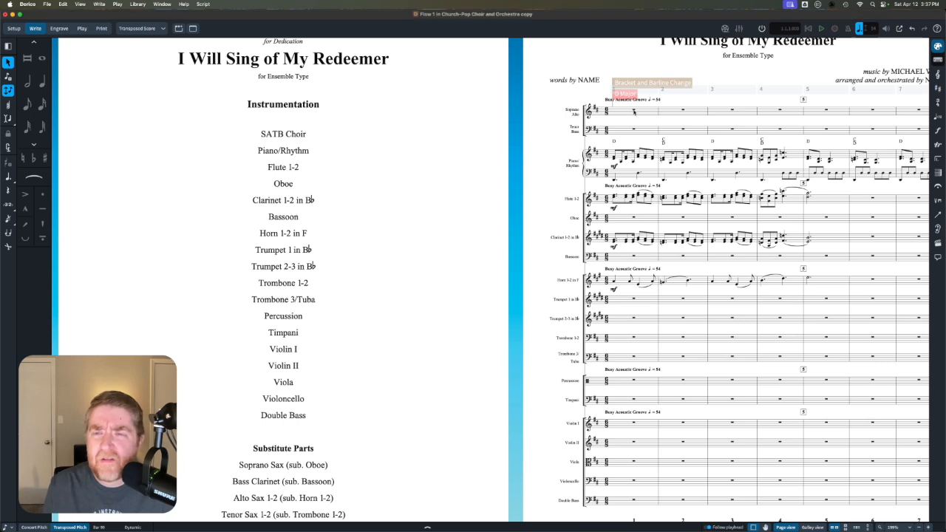
{"action": "left_click", "coordinate": [634, 111]}
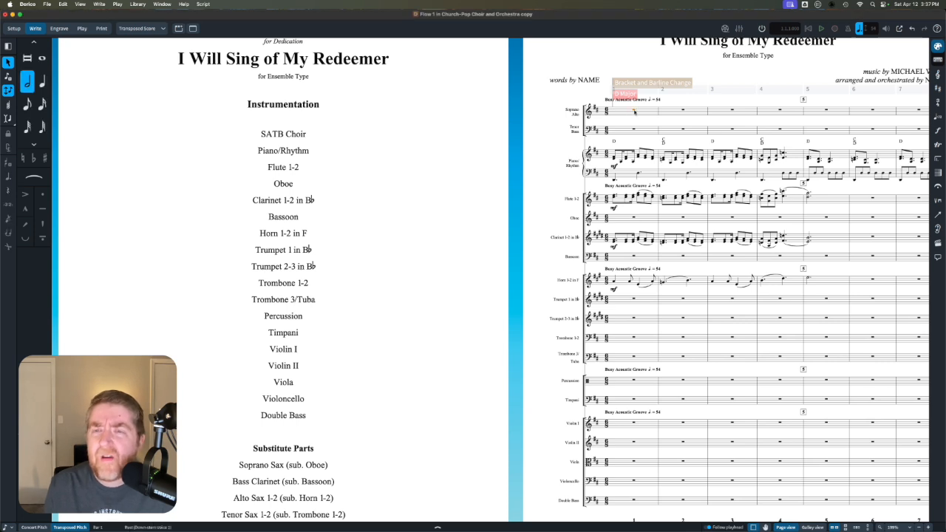
{"action": "key", "text": "space"}
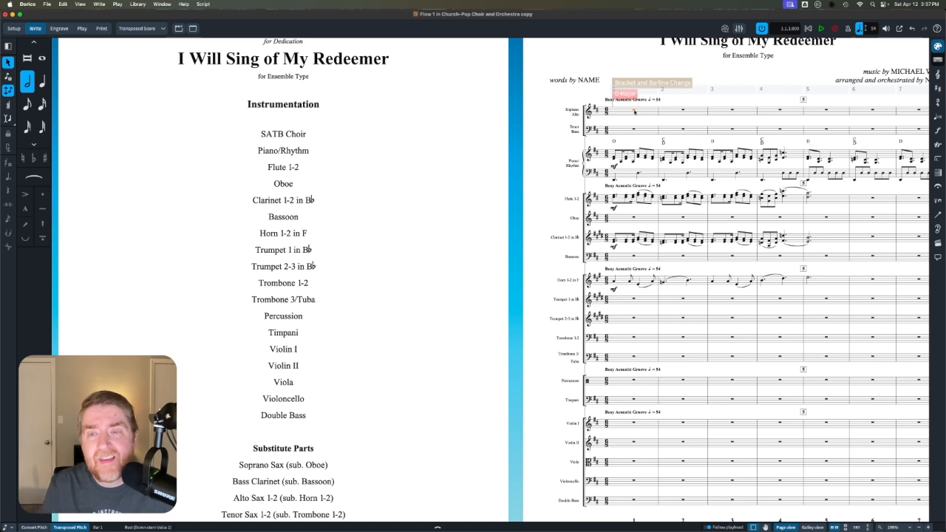
{"action": "key", "text": "super+v"}
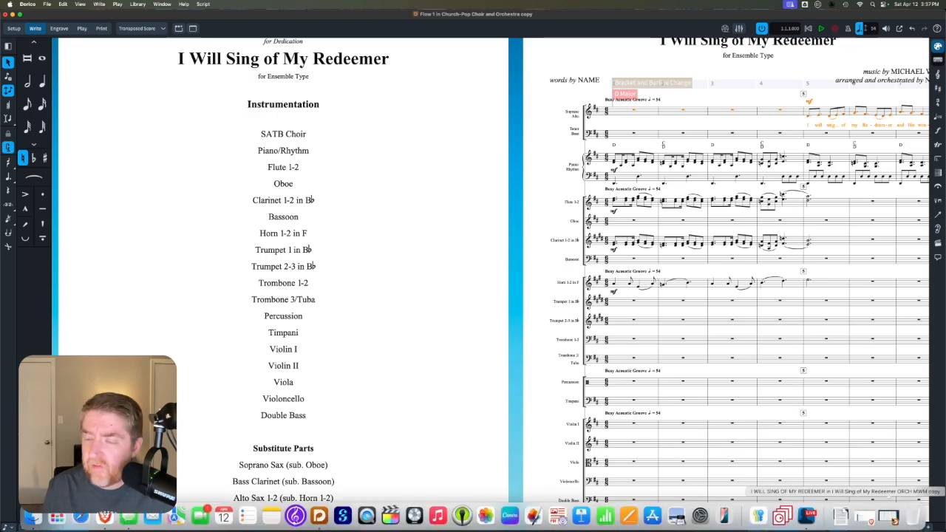
- Restore the finished project window and select all music on the Tenor/Bass staff from the last bar back to bar 1
{"action": "left_click", "coordinate": [890, 519]}
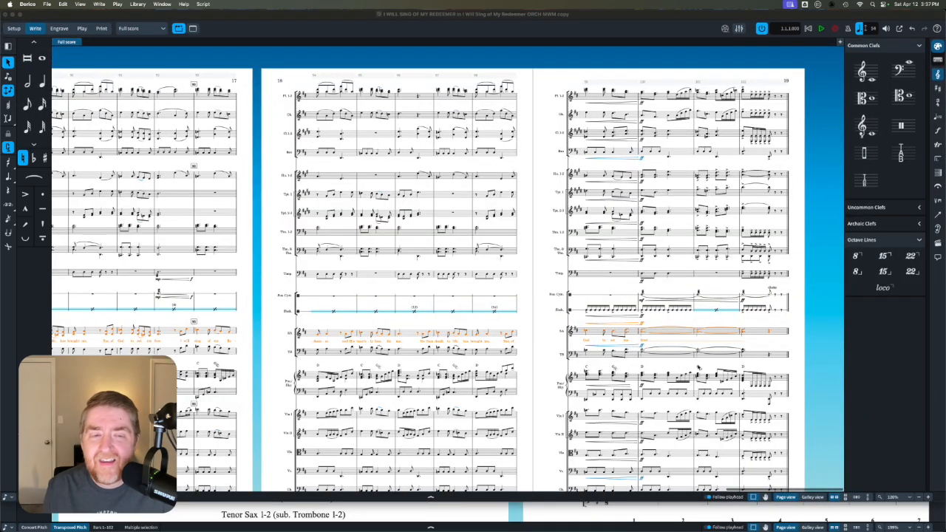
{"action": "left_click", "coordinate": [540, 338]}
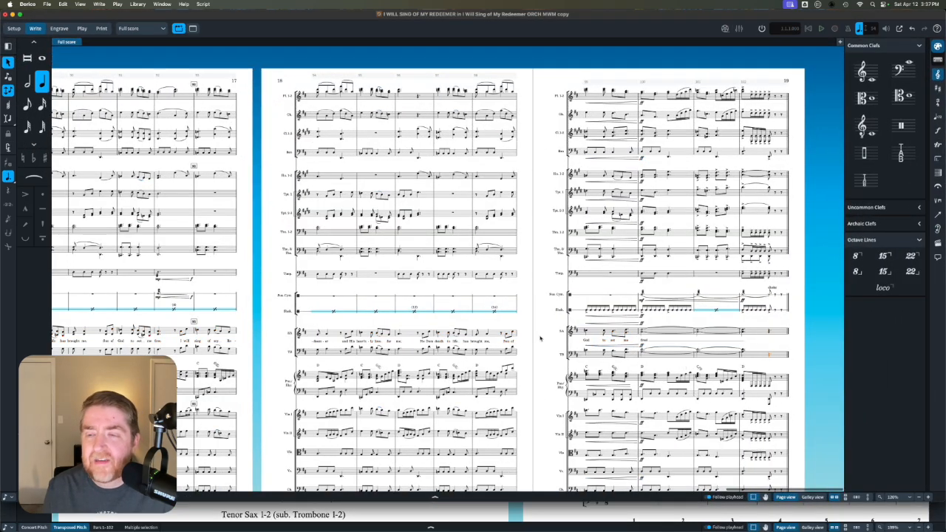
{"action": "scroll", "coordinate": [540, 338], "scroll_direction": "left", "scroll_amount": 15}
{"action": "scroll", "coordinate": [566, 346], "scroll_direction": "left", "scroll_amount": 20}
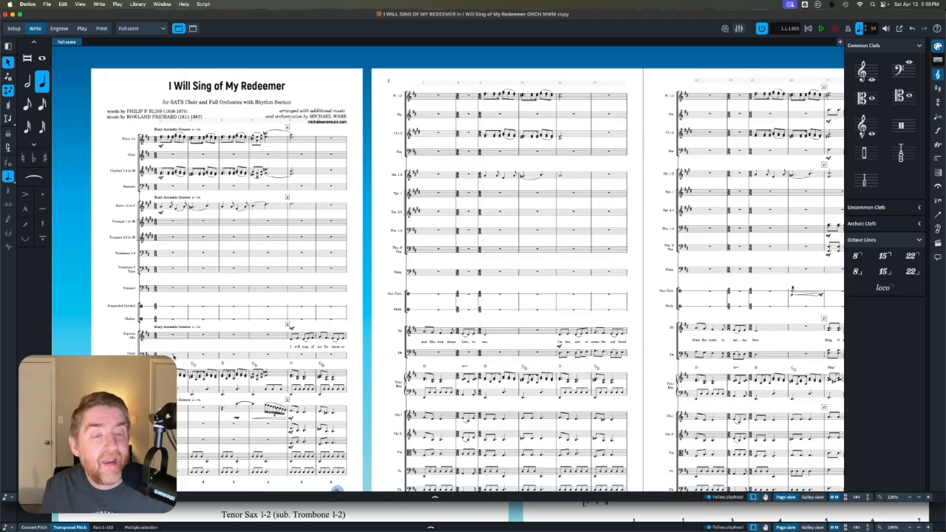
{"action": "left_click", "coordinate": [173, 356]}
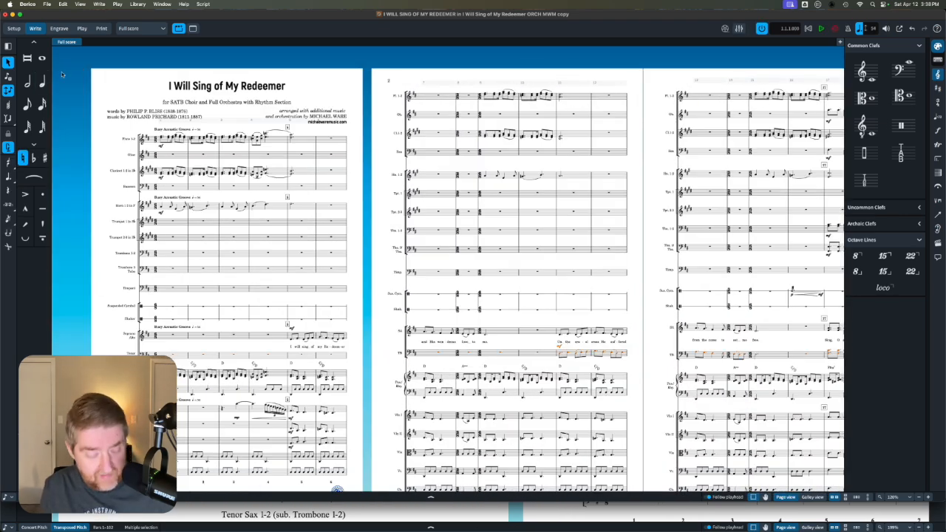
- Paste the Tenor/Bass music into the template's Tenor/Bass staff from bar 1 and check the score through to the last page
{"action": "left_click", "coordinate": [13, 15]}
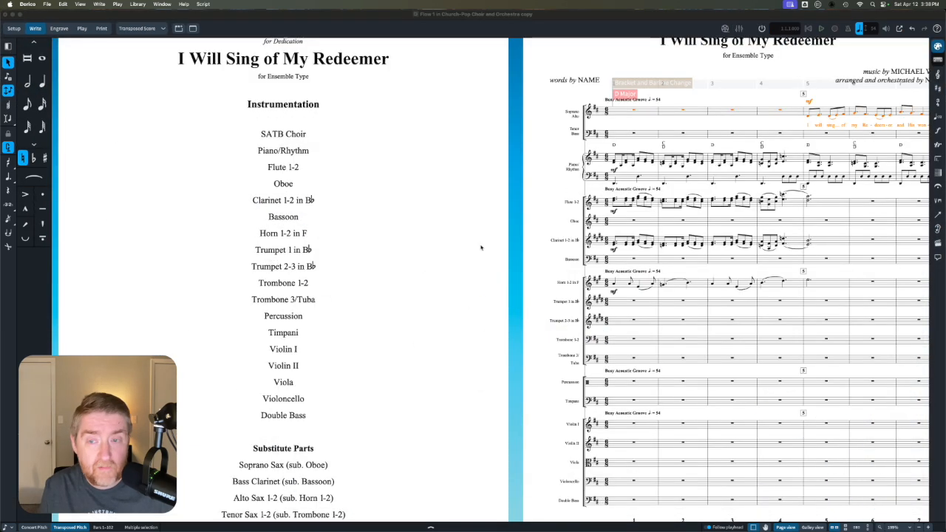
{"action": "left_click", "coordinate": [634, 133]}
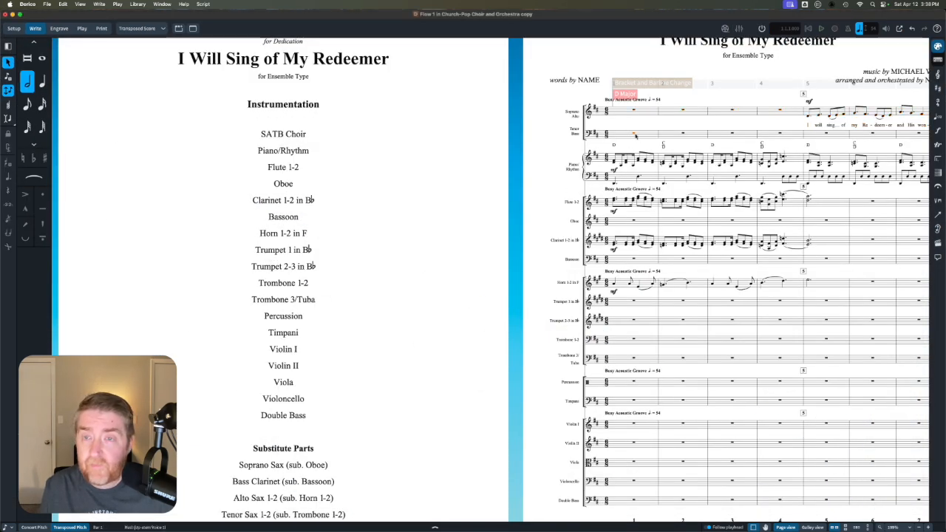
{"action": "key", "text": "space"}
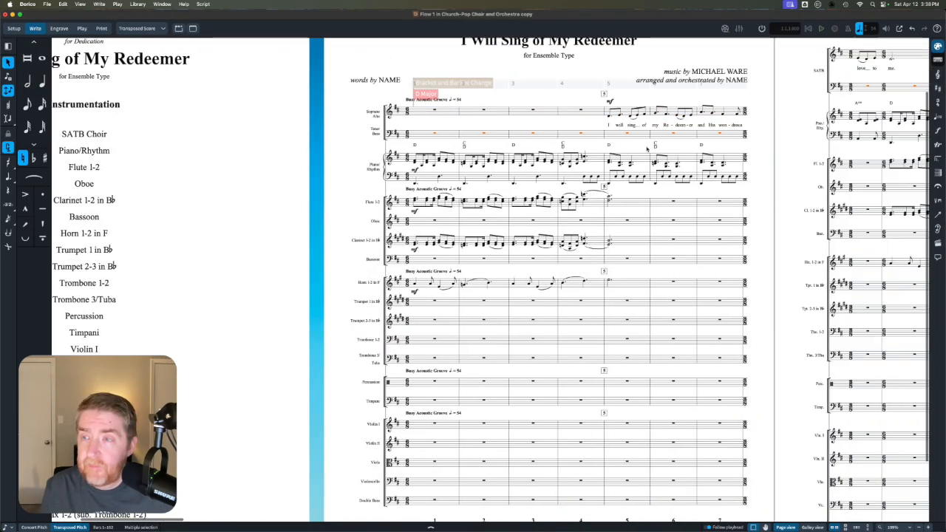
{"action": "scroll", "coordinate": [648, 149], "scroll_direction": "down", "scroll_amount": 4}
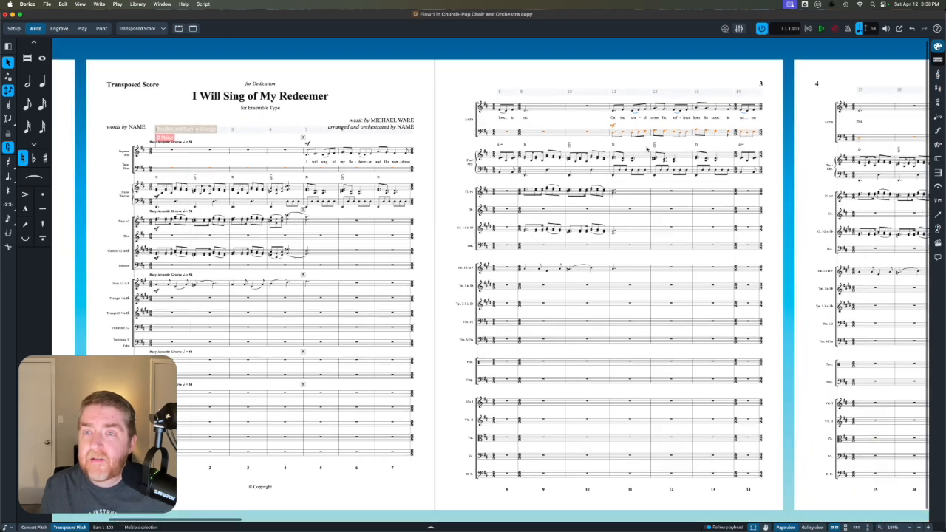
{"action": "scroll", "coordinate": [646, 148], "scroll_direction": "right", "scroll_amount": 3}
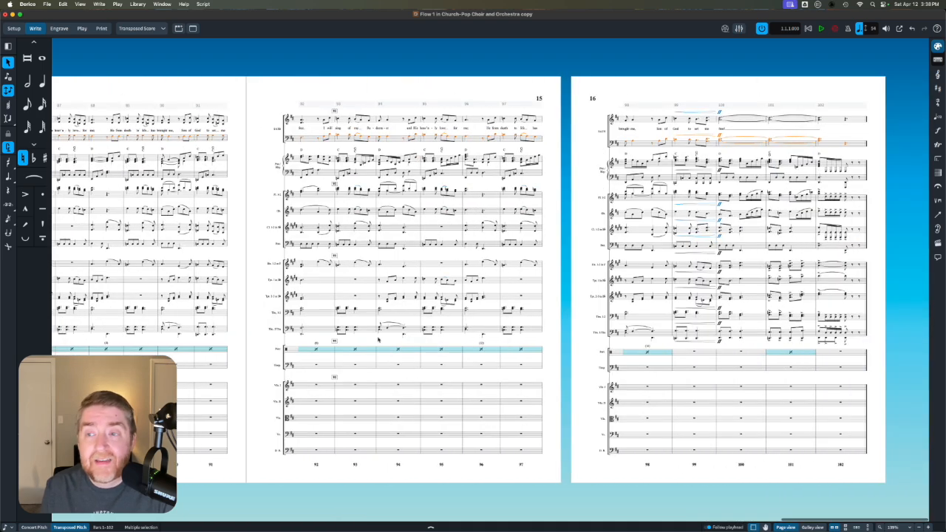
- Switch to the Octavo Choral Score layout and check how the choir and piano music appears on its first pages
{"action": "left_click", "coordinate": [142, 29]}
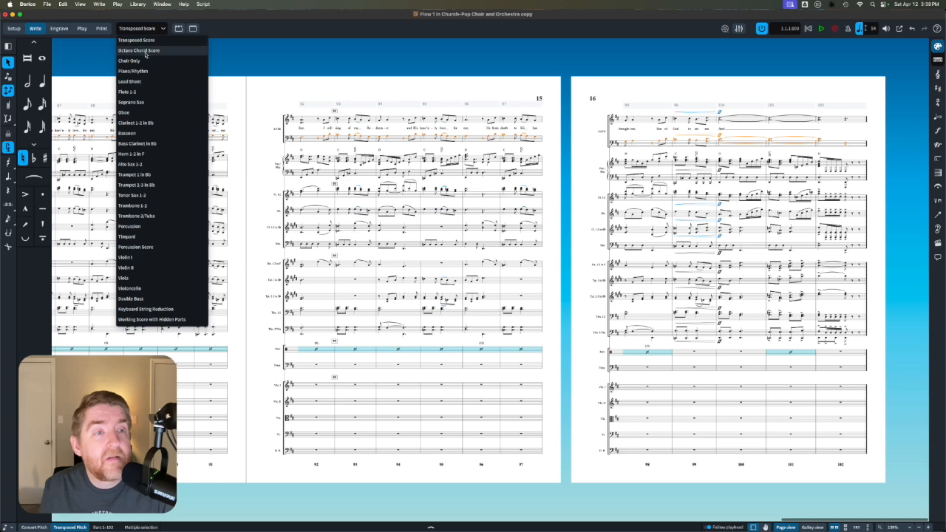
{"action": "left_click", "coordinate": [146, 52]}
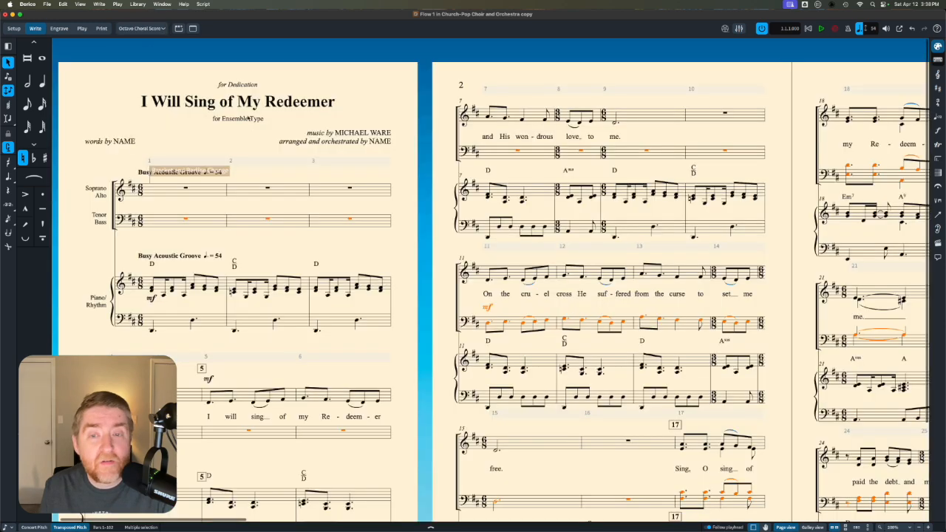
{"action": "scroll", "coordinate": [262, 137], "scroll_direction": "down", "scroll_amount": 3}
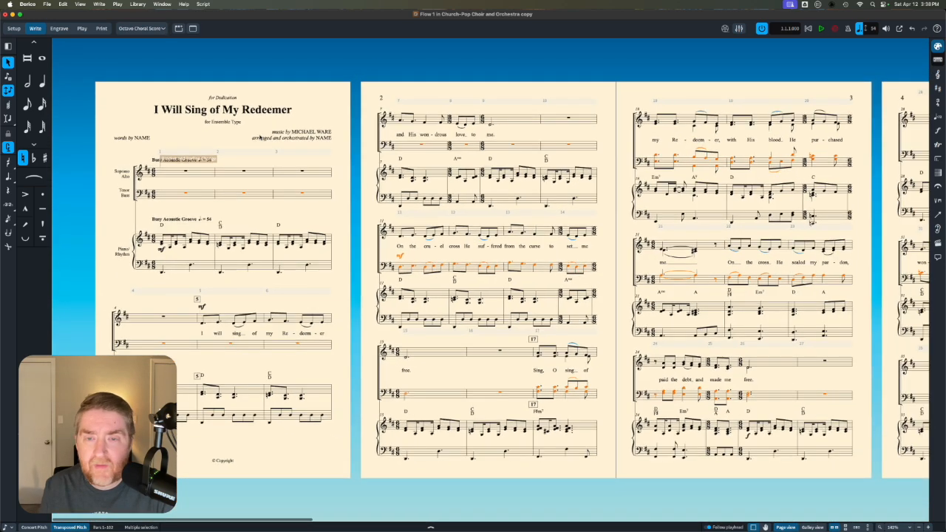
- Clear the selection and review the choral score's pages through to the last one, returning to page 1
{"action": "left_click", "coordinate": [474, 90]}
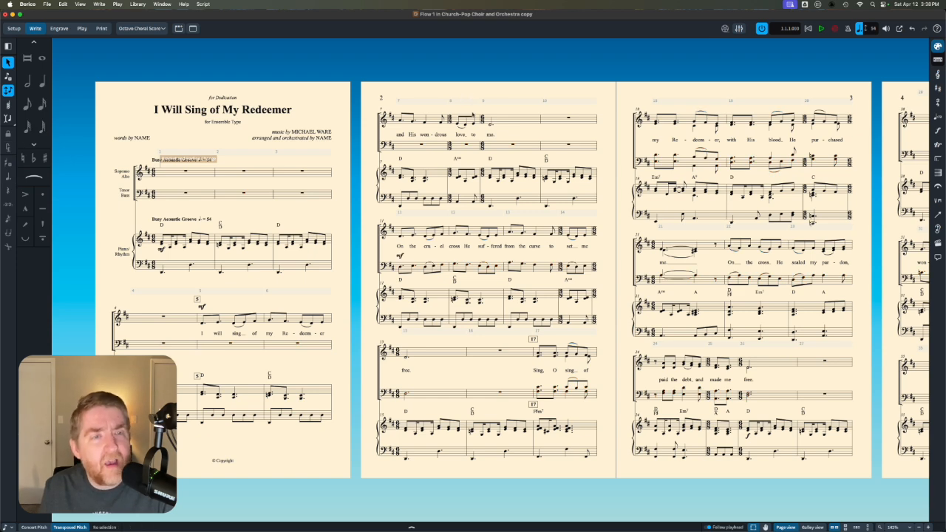
{"action": "scroll", "coordinate": [504, 165], "scroll_direction": "right", "scroll_amount": 10}
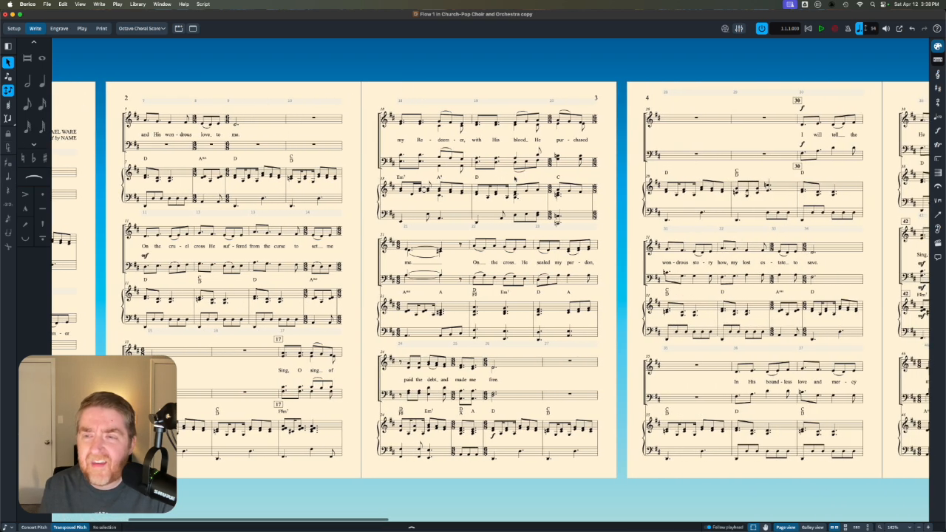
{"action": "scroll", "coordinate": [515, 178], "scroll_direction": "right", "scroll_amount": 2}
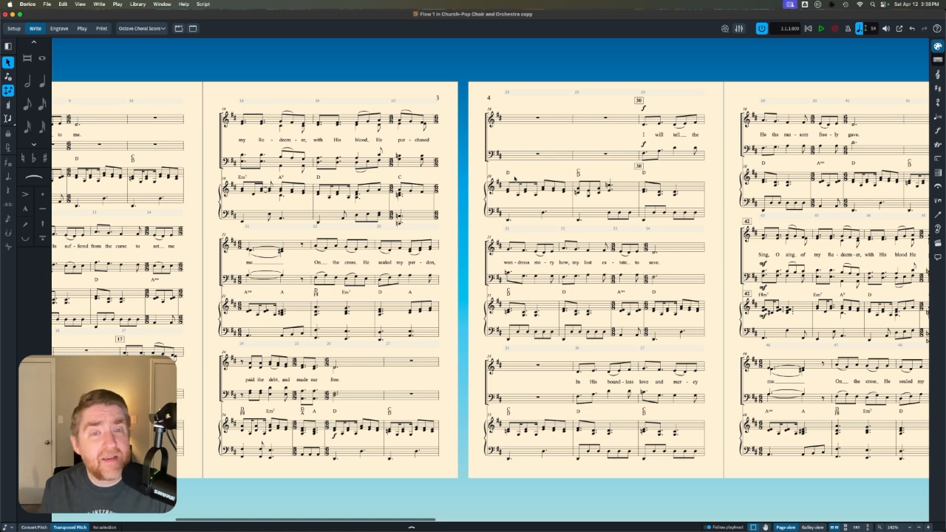
{"action": "scroll", "coordinate": [515, 178], "scroll_direction": "right", "scroll_amount": 12}
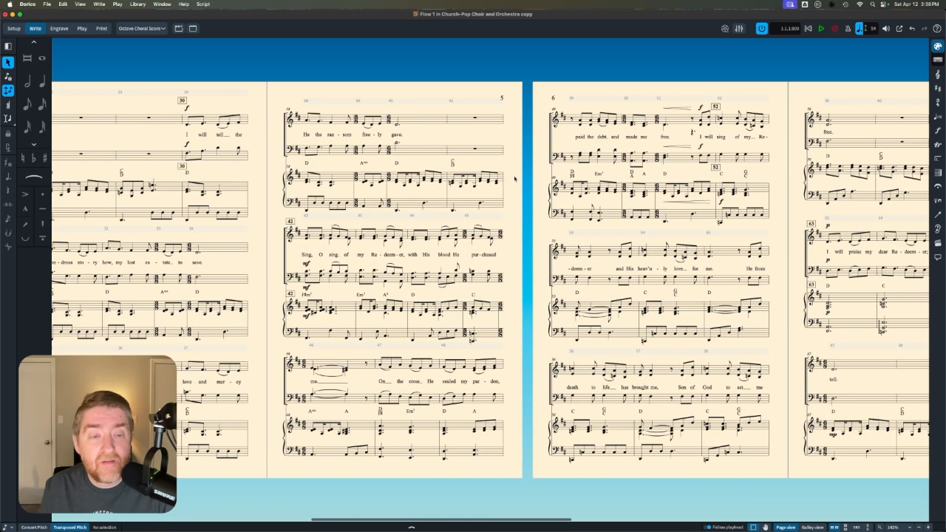
{"action": "scroll", "coordinate": [515, 178], "scroll_direction": "right", "scroll_amount": 15}
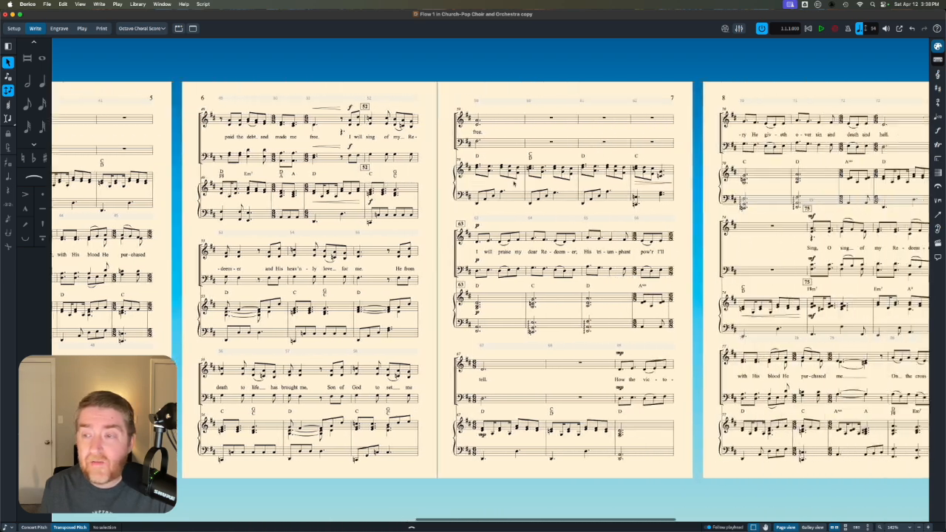
{"action": "scroll", "coordinate": [515, 178], "scroll_direction": "right", "scroll_amount": 17}
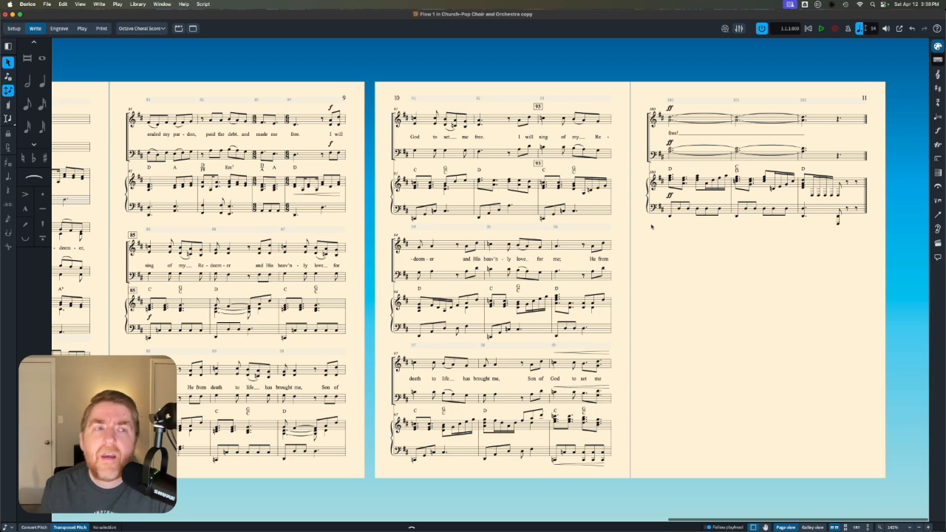
{"action": "scroll", "coordinate": [651, 227], "scroll_direction": "left", "scroll_amount": 20}
{"action": "scroll", "coordinate": [490, 280], "scroll_direction": "left", "scroll_amount": 20}
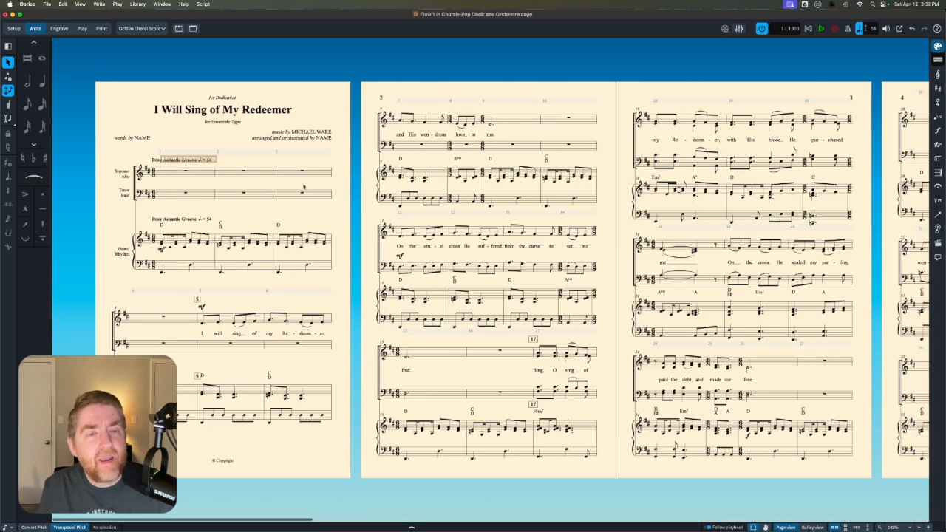
- Select the choir rests in bars 1–3 on both staves and find and open Manual Staff Visibility by searching for "manual"
{"action": "left_click", "coordinate": [185, 171]}
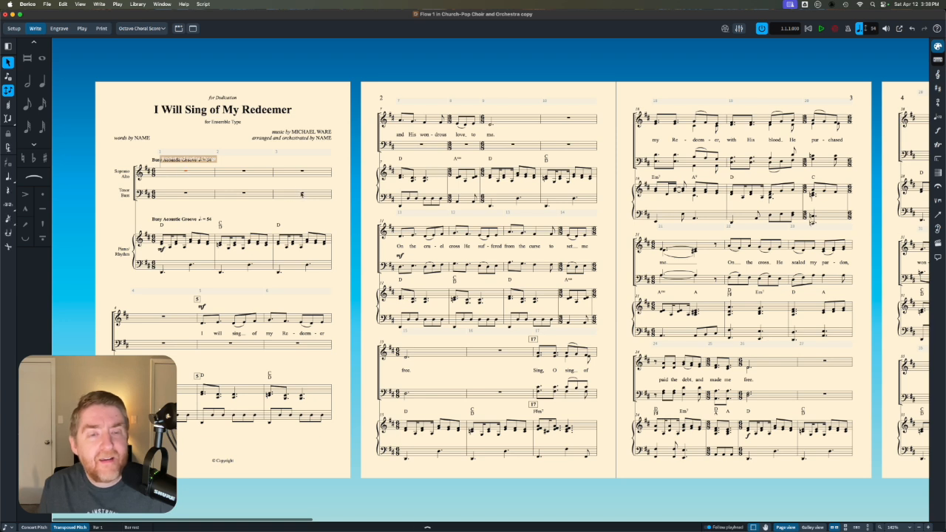
{"action": "left_click", "coordinate": [301, 193], "text": "shift"}
{"action": "left_click", "coordinate": [190, 3]}
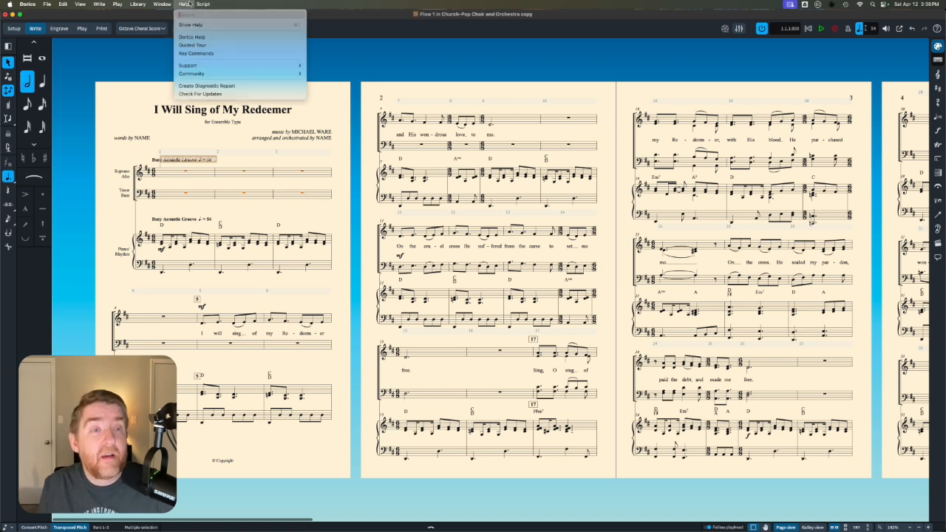
{"action": "type", "text": "re"}
{"action": "key", "text": "BackSpace"}
{"action": "key", "text": "BackSpace"}
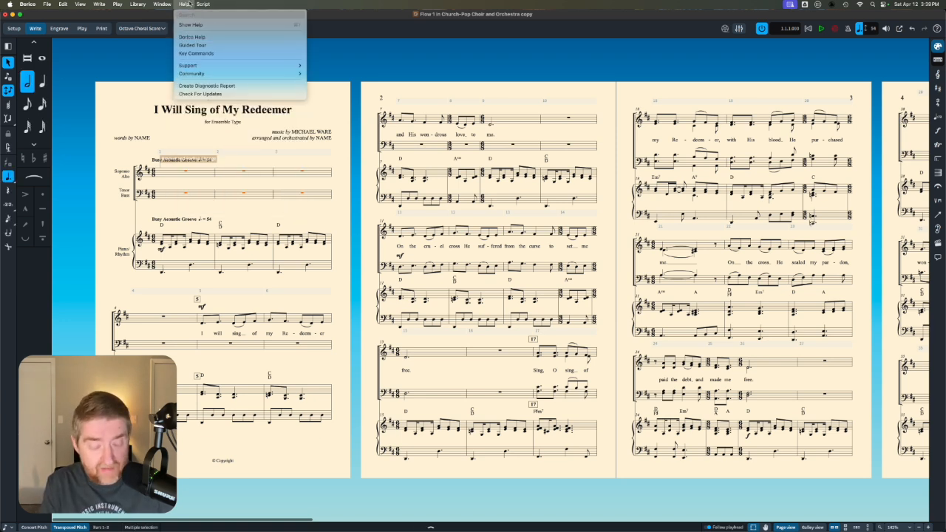
{"action": "type", "text": "man"}
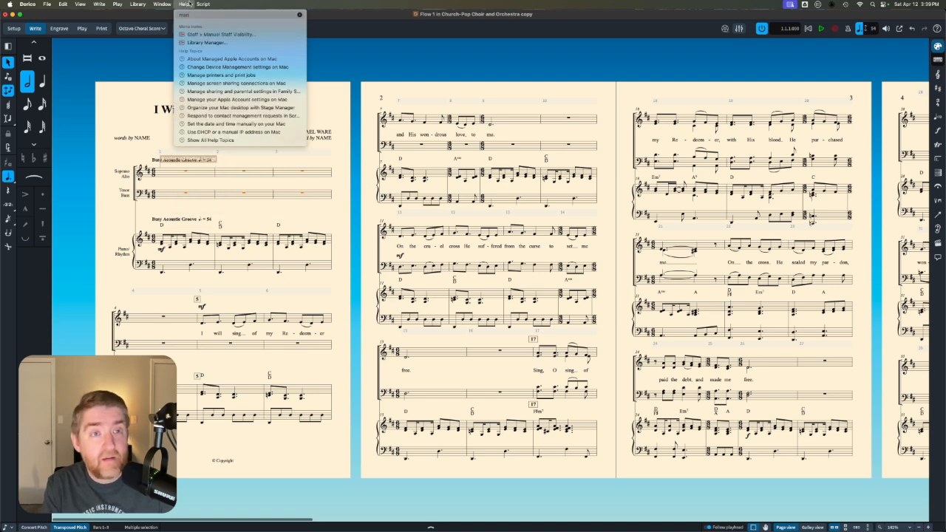
{"action": "type", "text": "ual"}
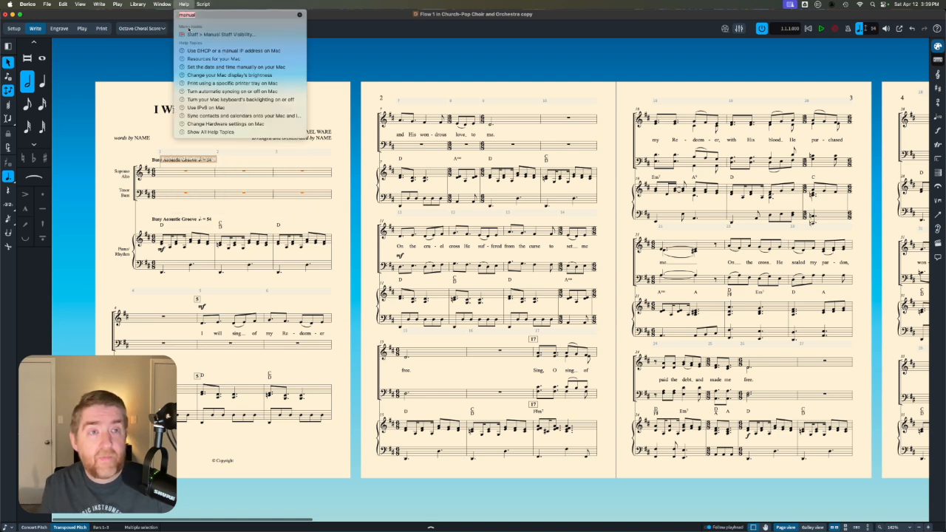
{"action": "left_click", "coordinate": [190, 34]}
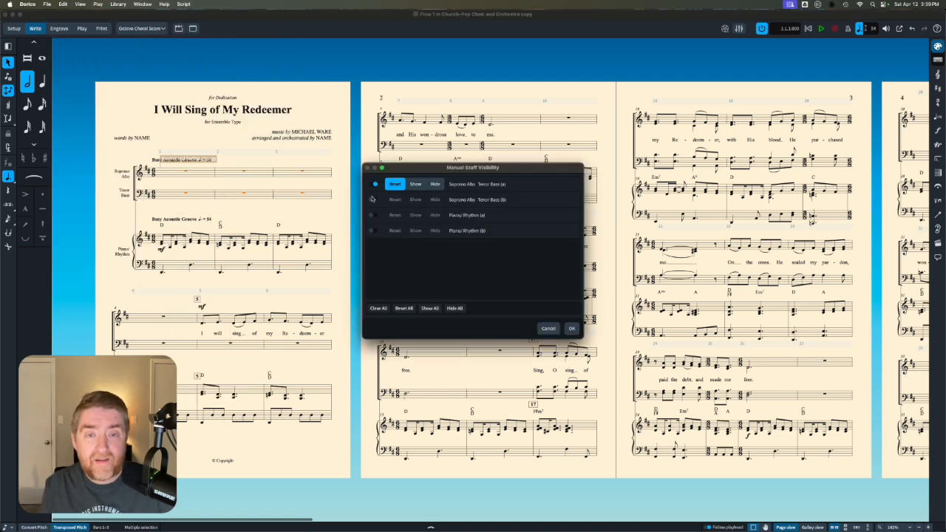
- Set both Soprano-Alto Tenor-Bass staves to Hide from bar 1 and apply the change
{"action": "left_click", "coordinate": [373, 200]}
{"action": "left_click", "coordinate": [434, 184]}
{"action": "left_click", "coordinate": [434, 200]}
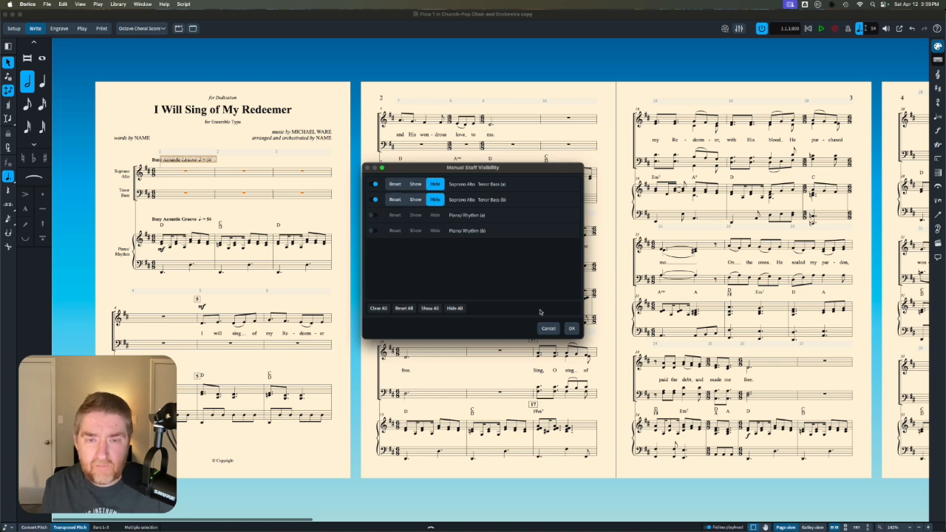
{"action": "left_click", "coordinate": [571, 328]}
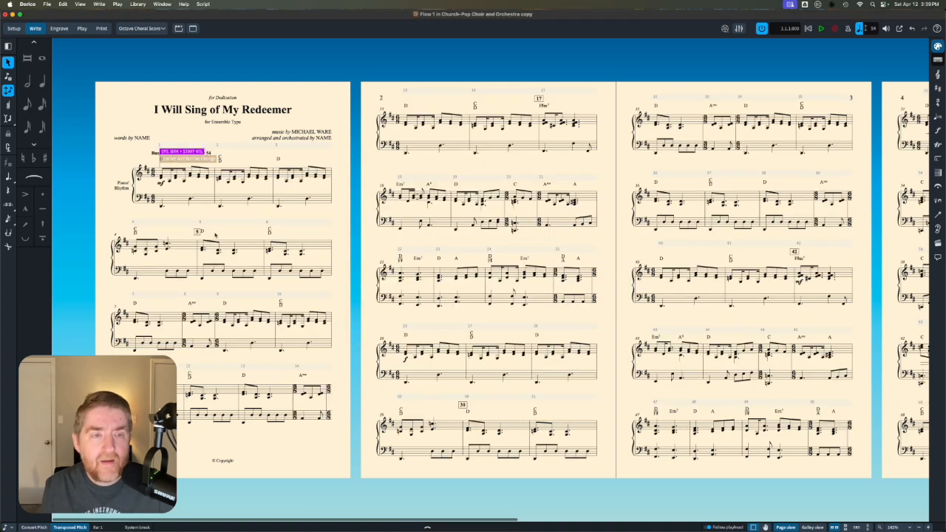
- Reset the manual visibility of both Soprano-Alto Tenor-Bass staves from bar 4, at the start of the second system
{"action": "left_click", "coordinate": [136, 249]}
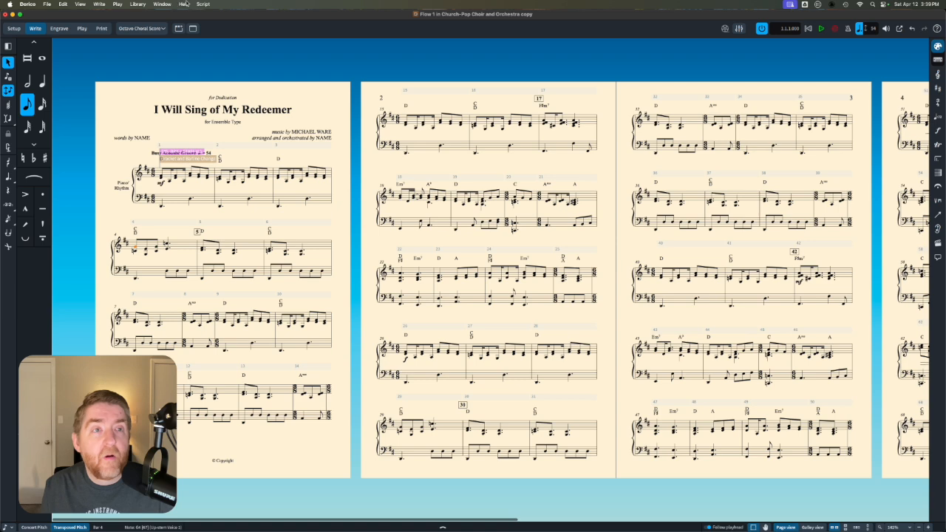
{"action": "left_click", "coordinate": [183, 4]}
{"action": "left_click", "coordinate": [200, 34]}
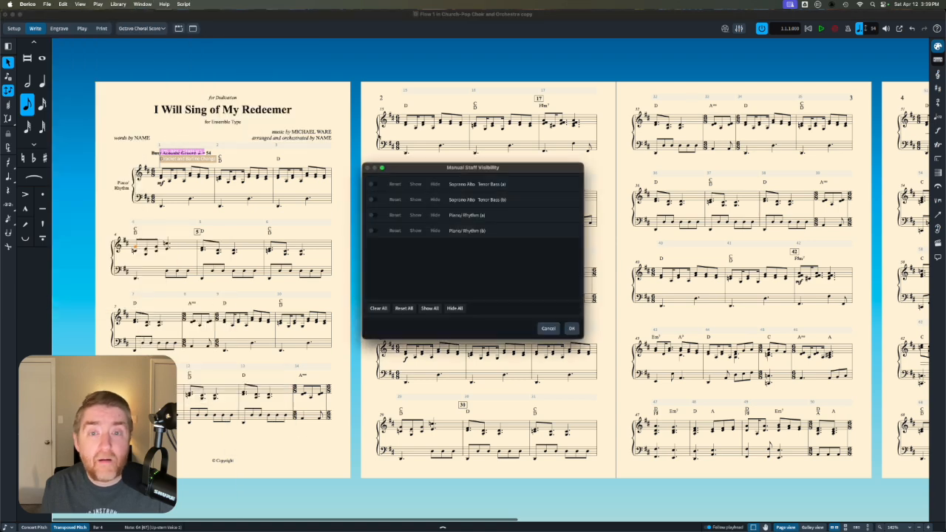
{"action": "left_click", "coordinate": [373, 184]}
{"action": "left_click", "coordinate": [374, 199]}
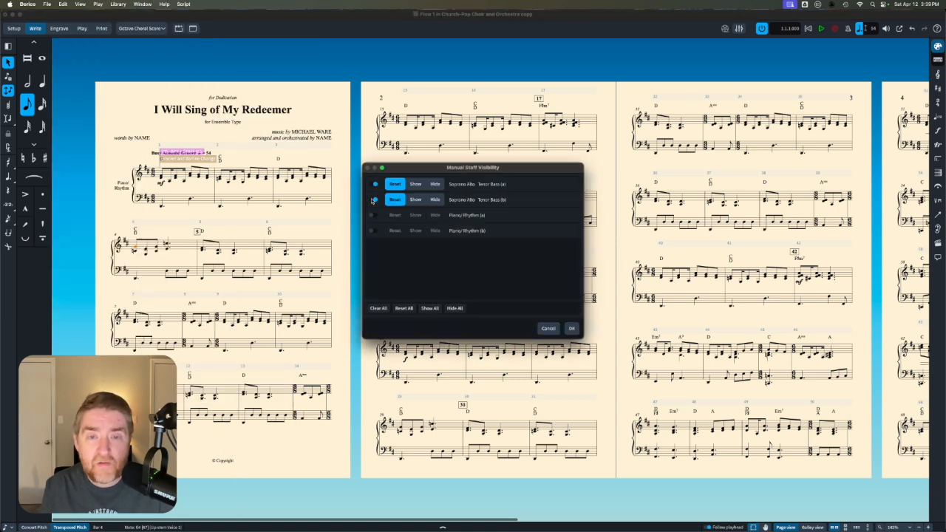
{"action": "left_click", "coordinate": [572, 330]}
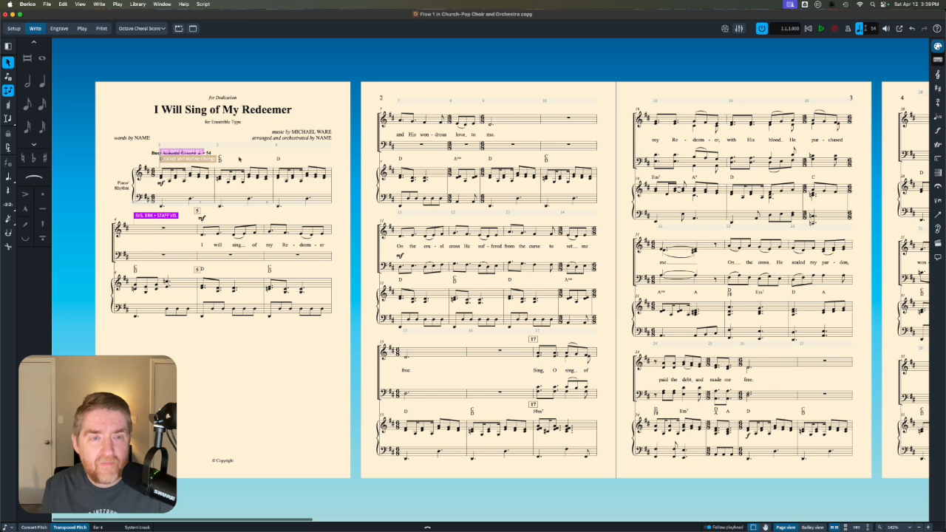
- In Engrave mode, extend the first page's music frame slightly downward to about 7.4 inches tall, and return to Write mode
{"action": "left_click", "coordinate": [59, 28]}
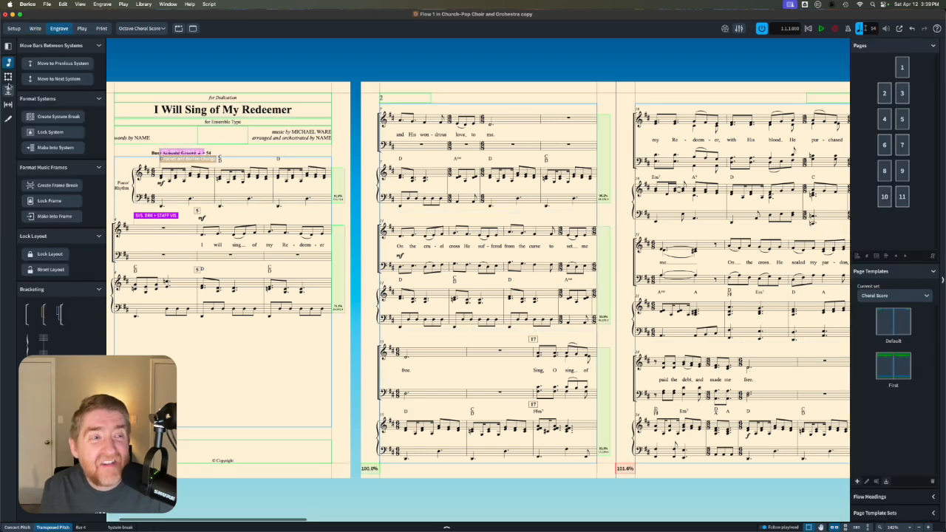
{"action": "left_click", "coordinate": [8, 76]}
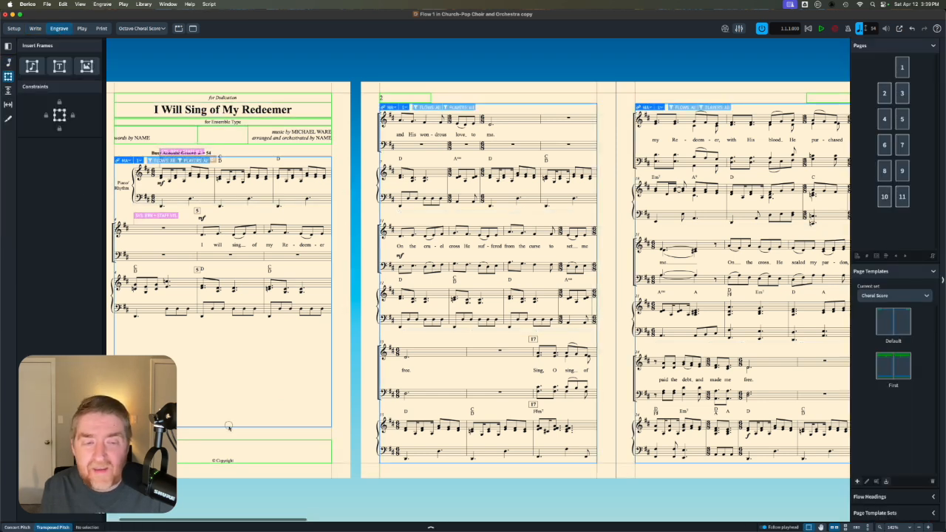
{"action": "left_click", "coordinate": [227, 428]}
{"action": "left_click_drag", "start_coordinate": [223, 432], "coordinate": [222, 437]}
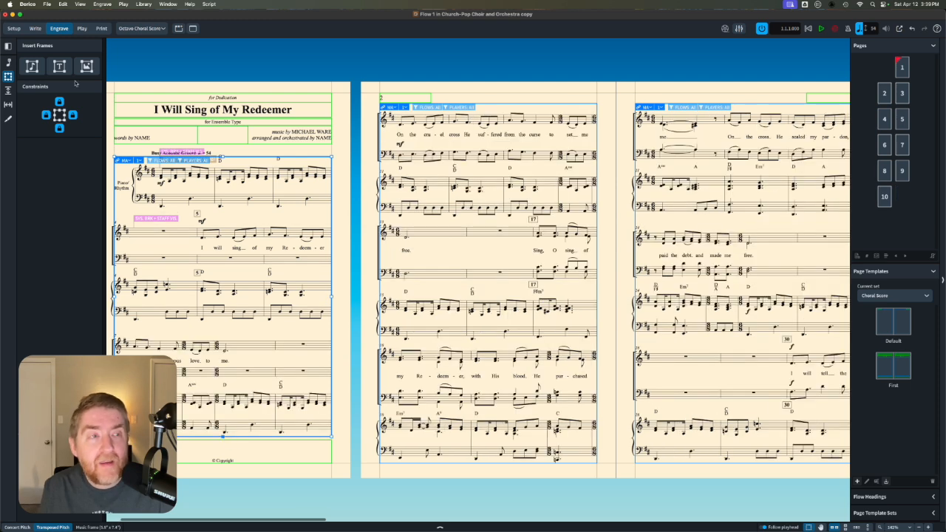
{"action": "left_click", "coordinate": [35, 28]}
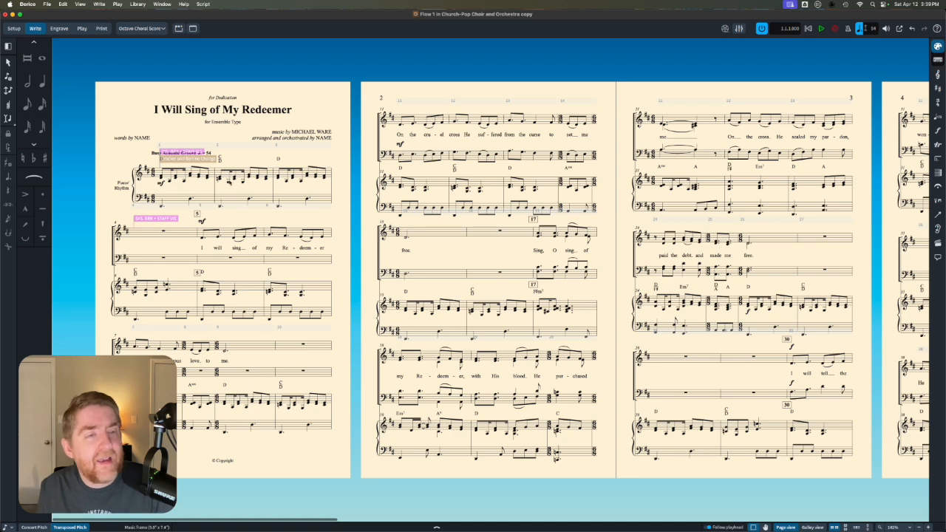
- Examine the reflowed choral score through to the last page and back, checking system spacing and page breaks
{"action": "scroll", "coordinate": [266, 191], "scroll_direction": "right", "scroll_amount": 10}
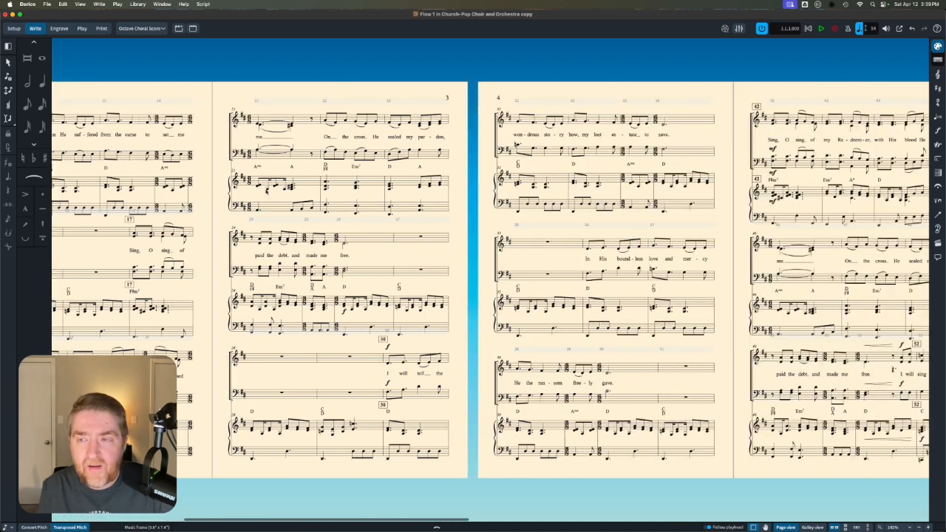
{"action": "scroll", "coordinate": [267, 190], "scroll_direction": "right", "scroll_amount": 10}
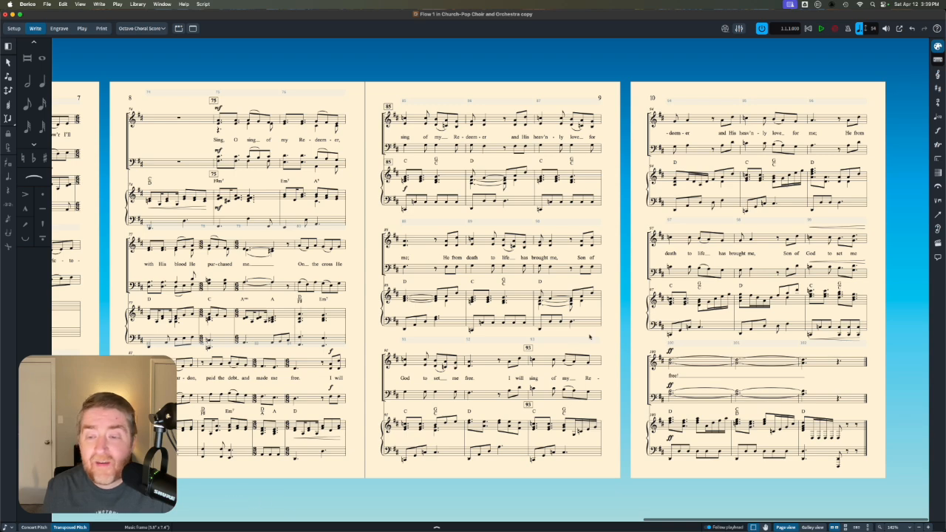
{"action": "scroll", "coordinate": [589, 337], "scroll_direction": "left", "scroll_amount": 10}
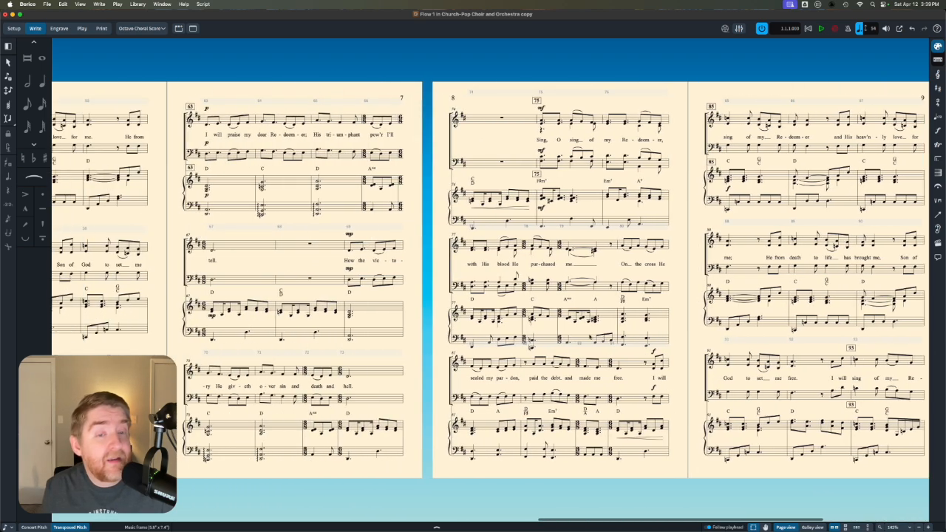
{"action": "scroll", "coordinate": [589, 337], "scroll_direction": "left", "scroll_amount": 8}
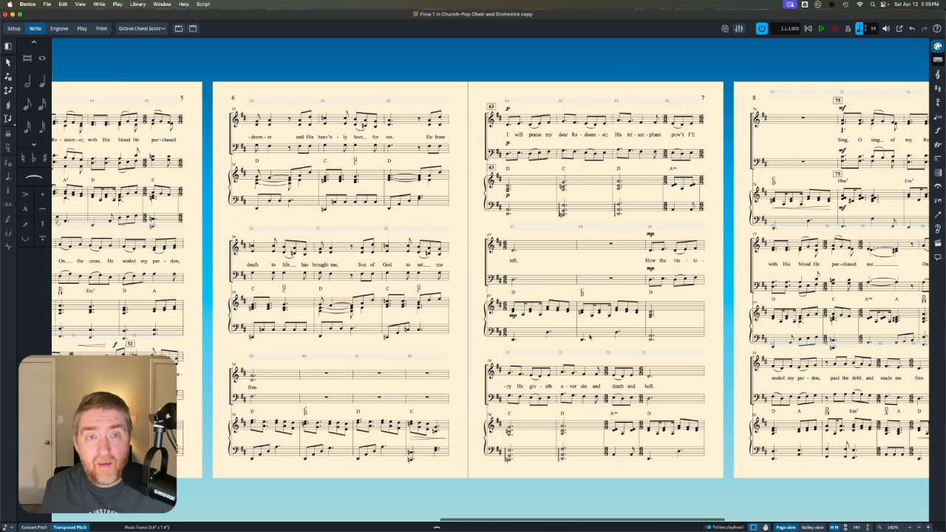
{"action": "scroll", "coordinate": [589, 337], "scroll_direction": "left", "scroll_amount": 6}
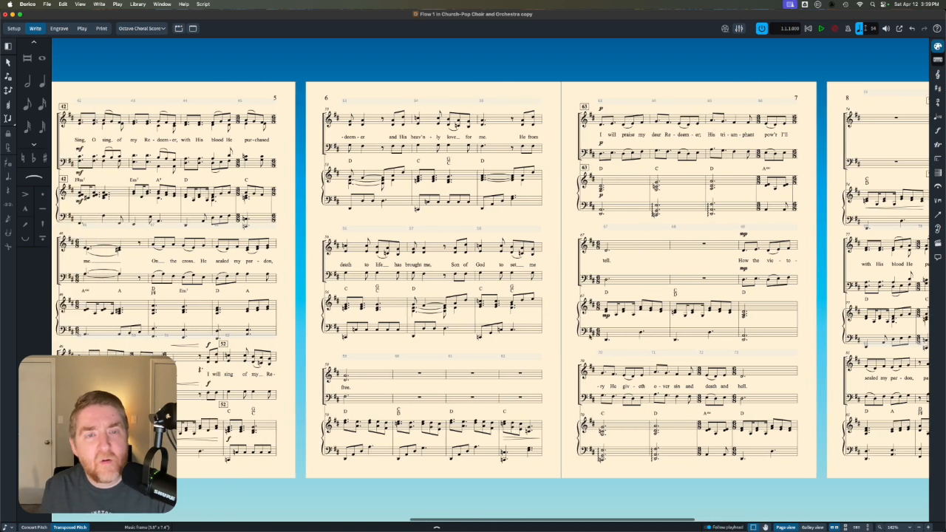
{"action": "scroll", "coordinate": [589, 337], "scroll_direction": "left", "scroll_amount": 1}
{"action": "scroll", "coordinate": [589, 337], "scroll_direction": "left", "scroll_amount": 8}
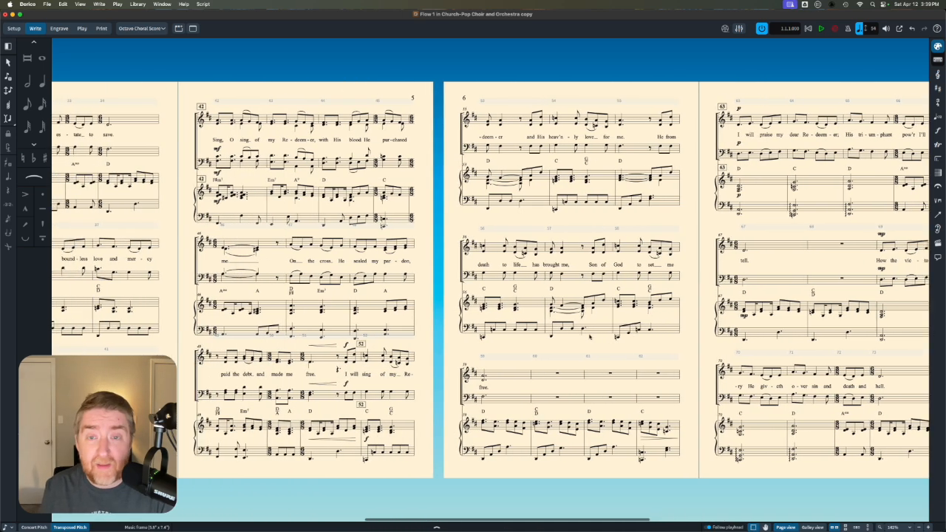
{"action": "scroll", "coordinate": [590, 335], "scroll_direction": "left", "scroll_amount": 6}
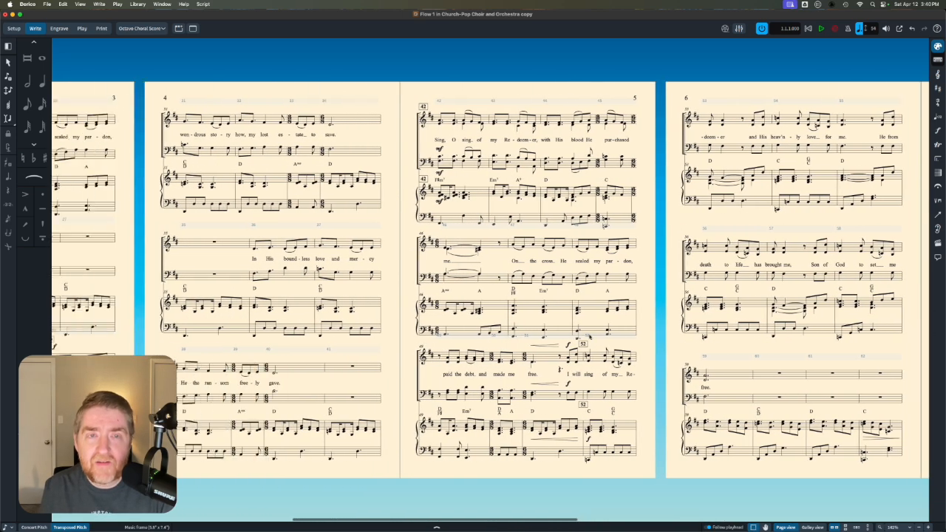